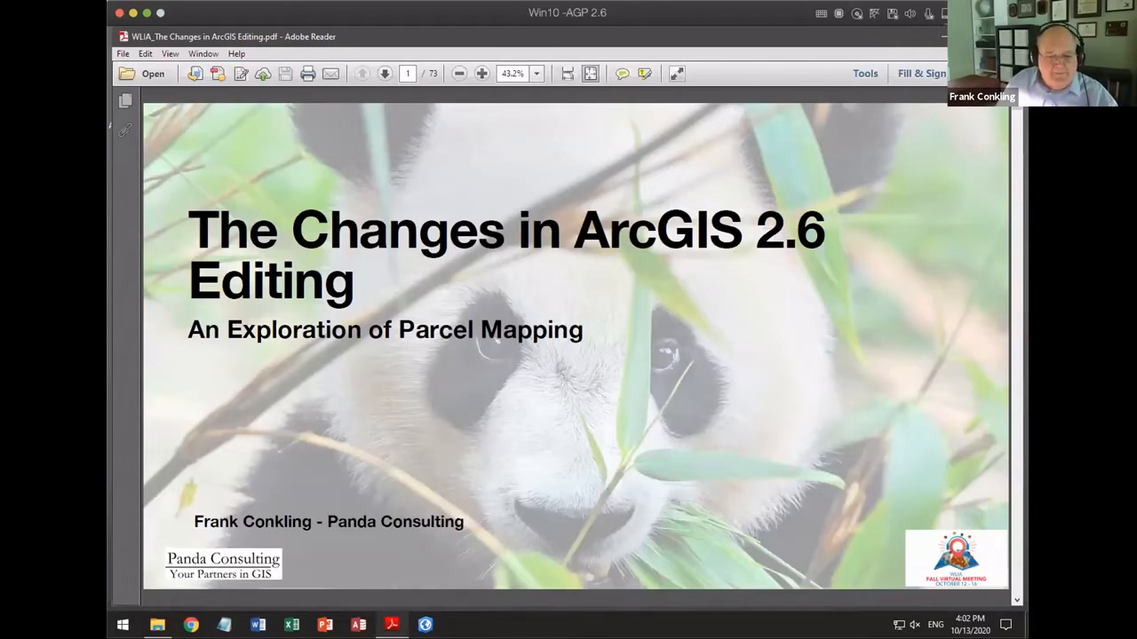
# Step: Switch to ArcGIS Pro and open the recent project Workshop_2
pyautogui.click(425, 625)
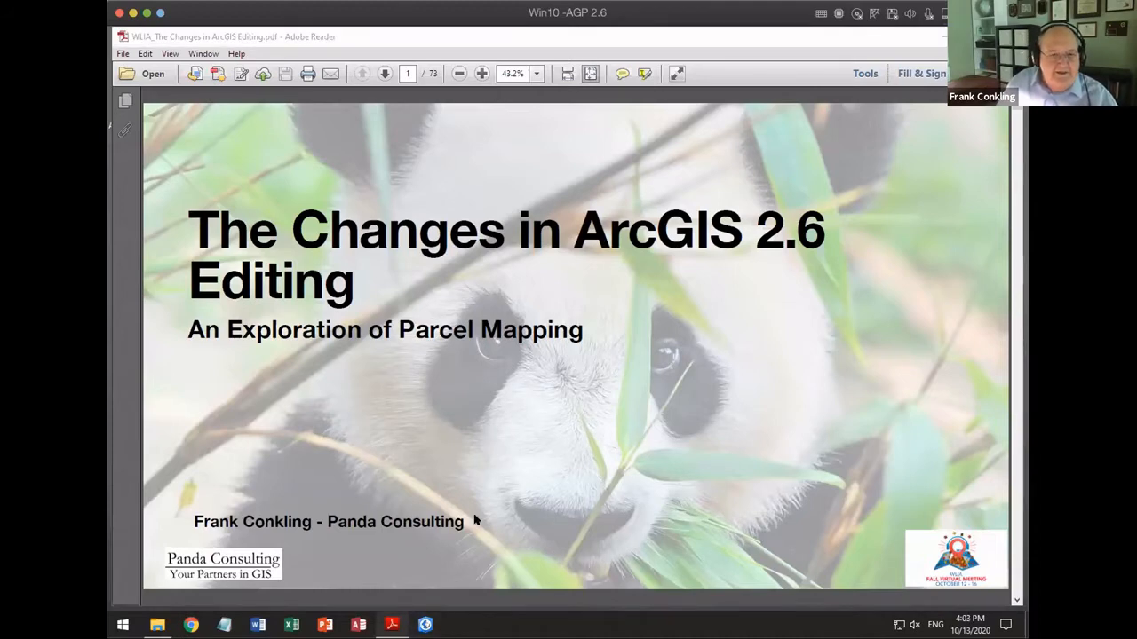
pyautogui.click(651, 442)
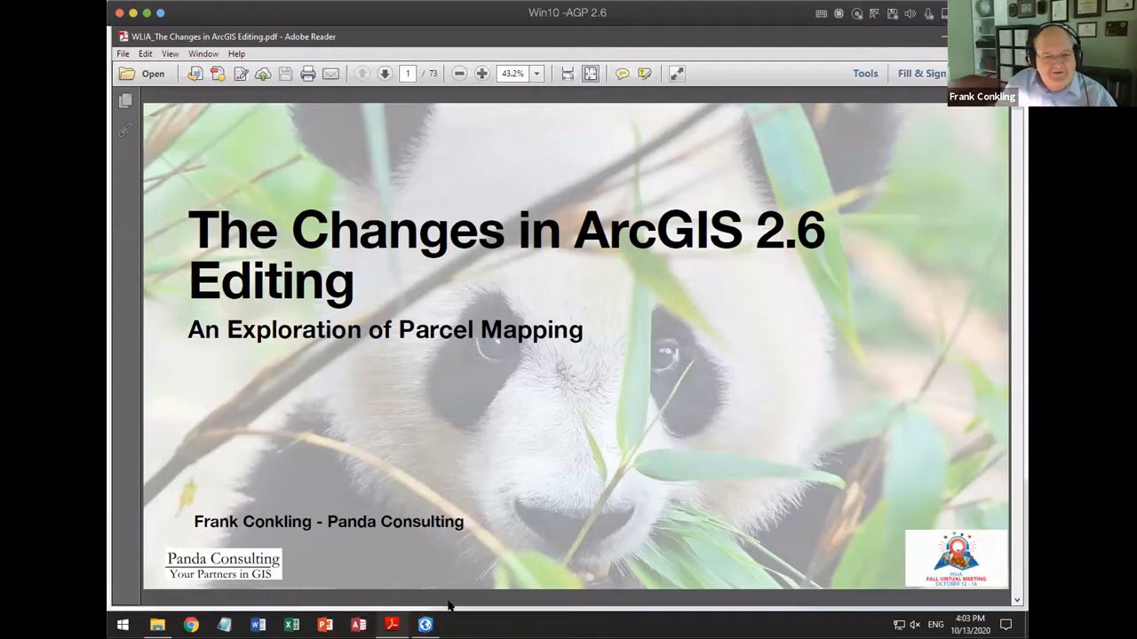
pyautogui.click(427, 623)
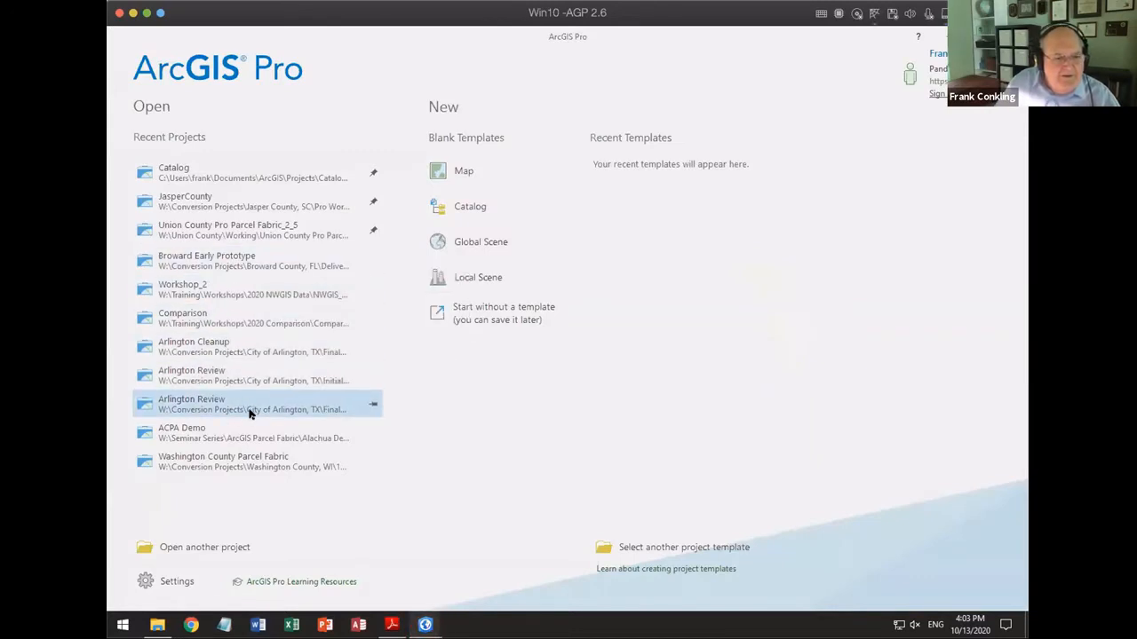
pyautogui.click(221, 290)
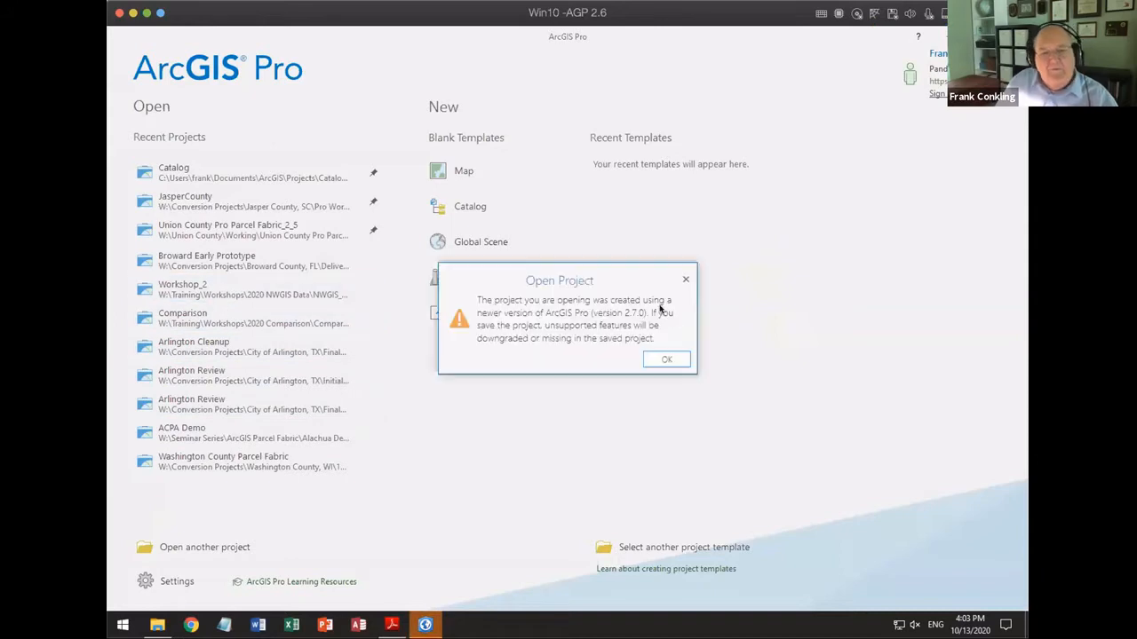
pyautogui.click(664, 360)
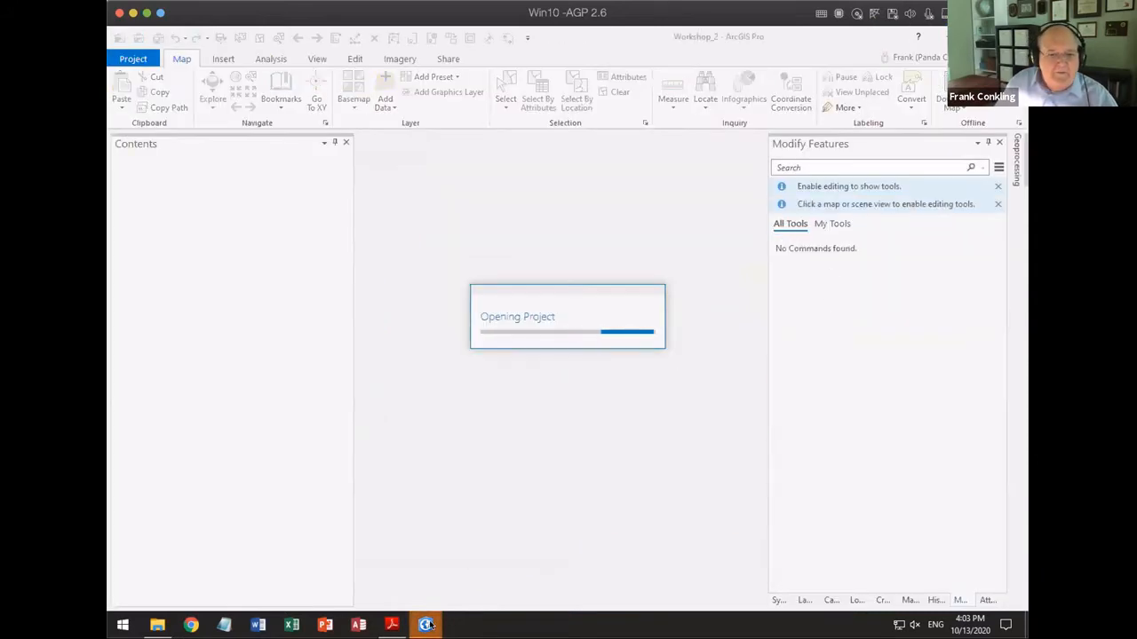
pyautogui.moveTo(427, 626)
pyautogui.click(355, 580)
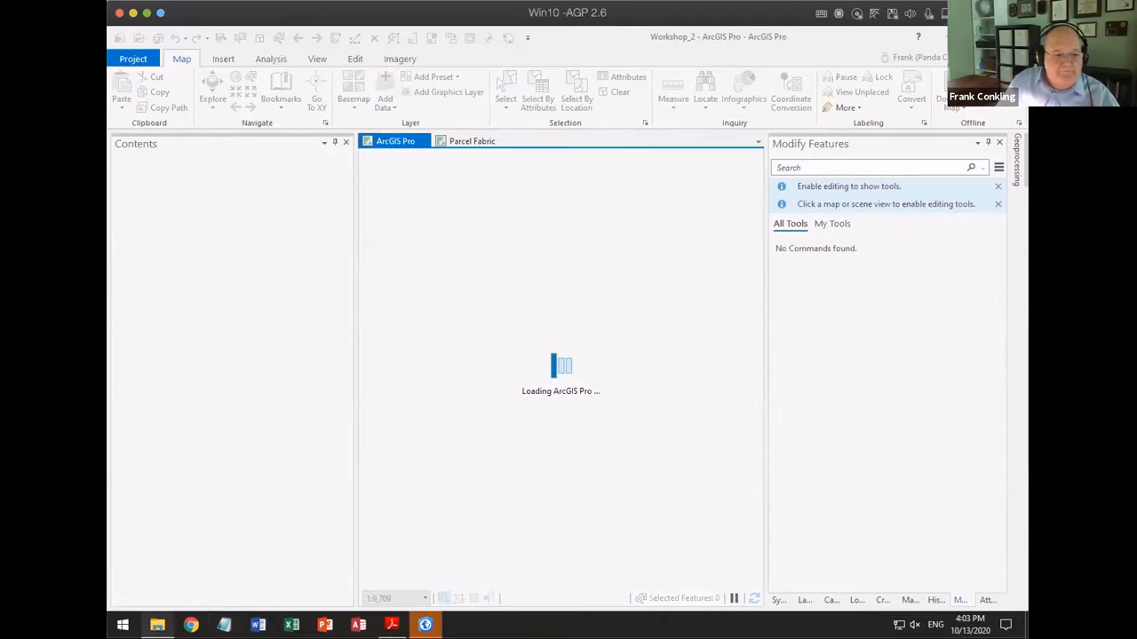
# Step: Return to the PDF presentation in Adobe Reader and go through the slides to page 53, ArcGIS Pro 2.6 Editing Changes
pyautogui.click(392, 625)
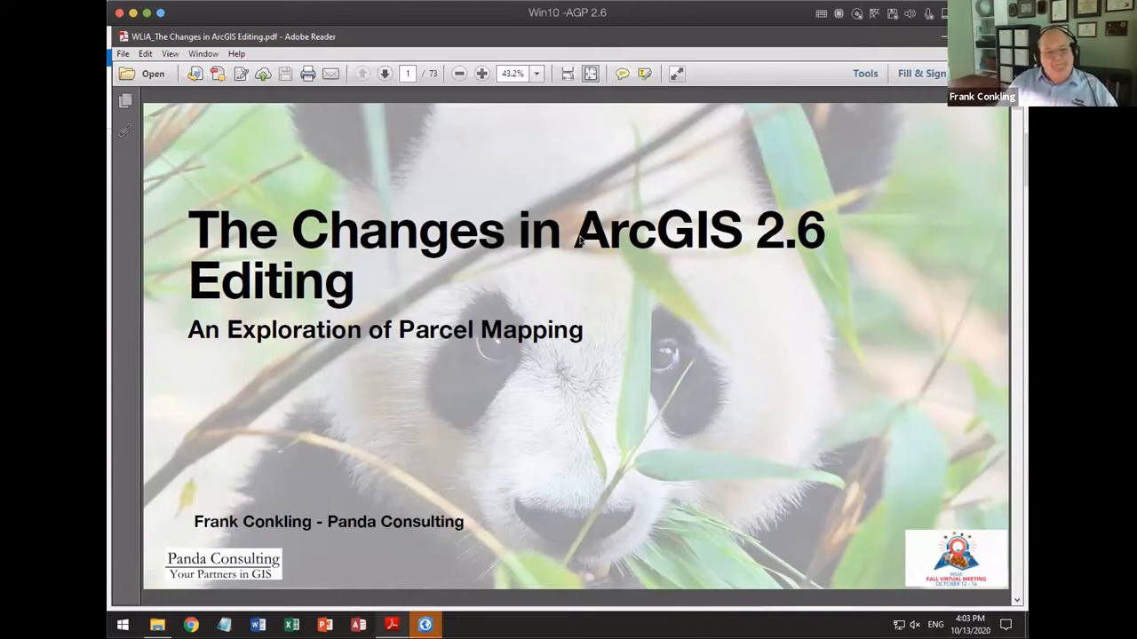
pyautogui.press('pagedown')
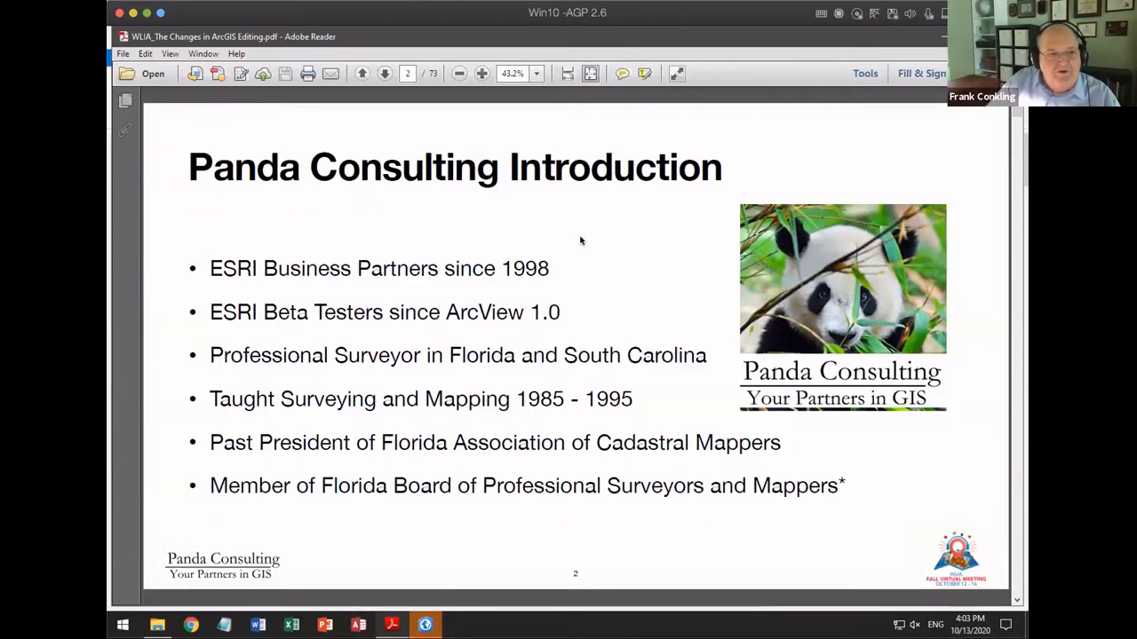
pyautogui.press('pagedown')
pyautogui.press('pagedown')
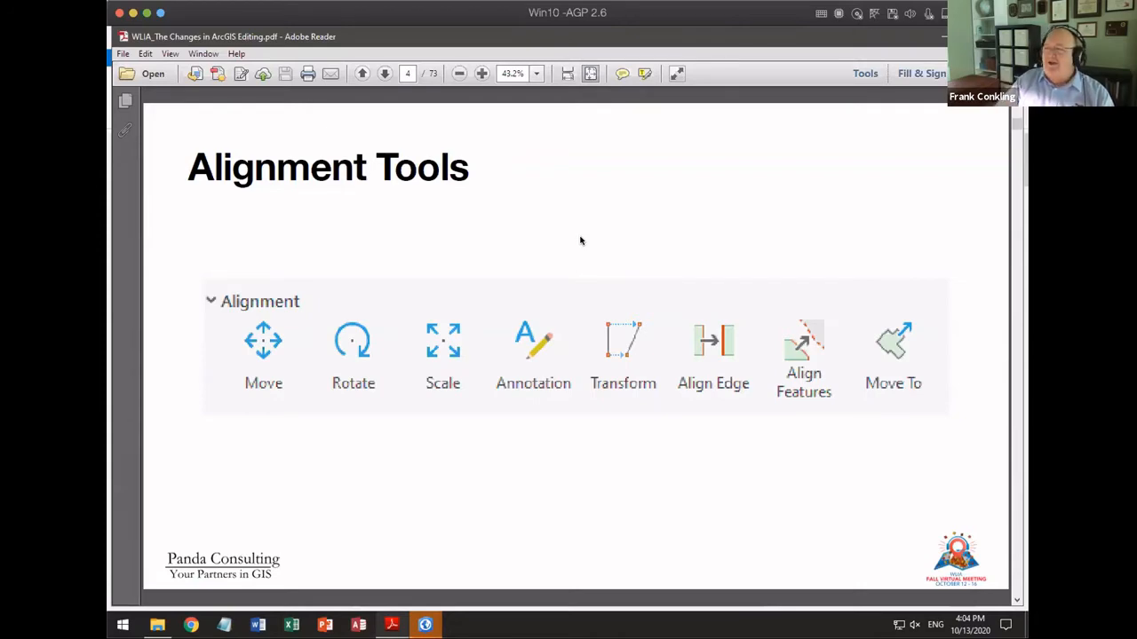
pyautogui.scroll(-9, 580, 241)
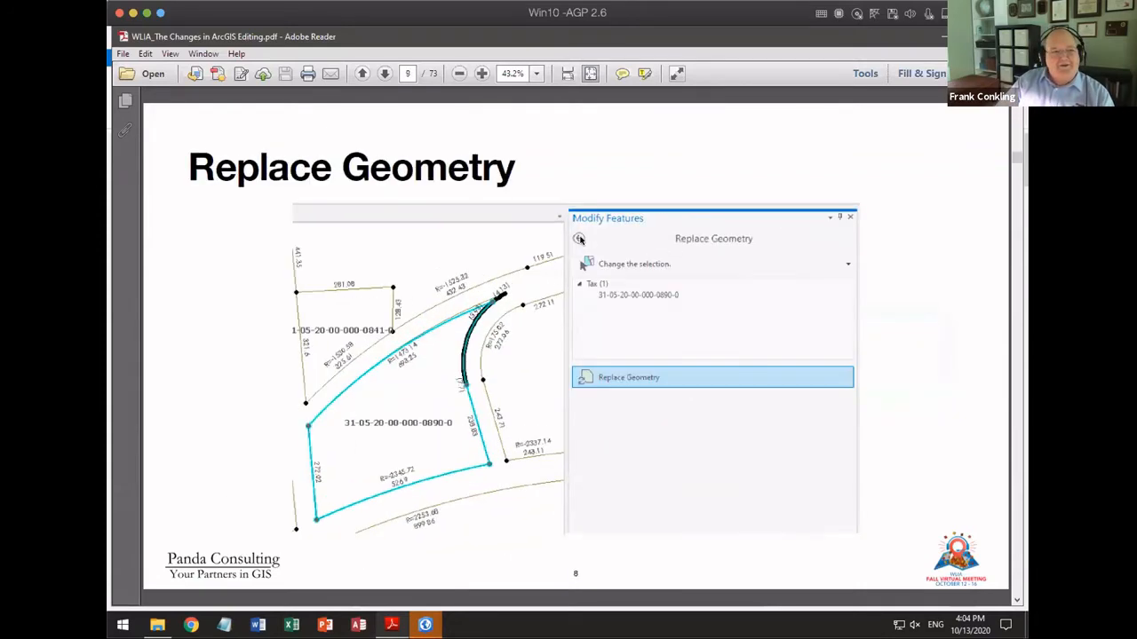
pyautogui.scroll(-13, 579, 241)
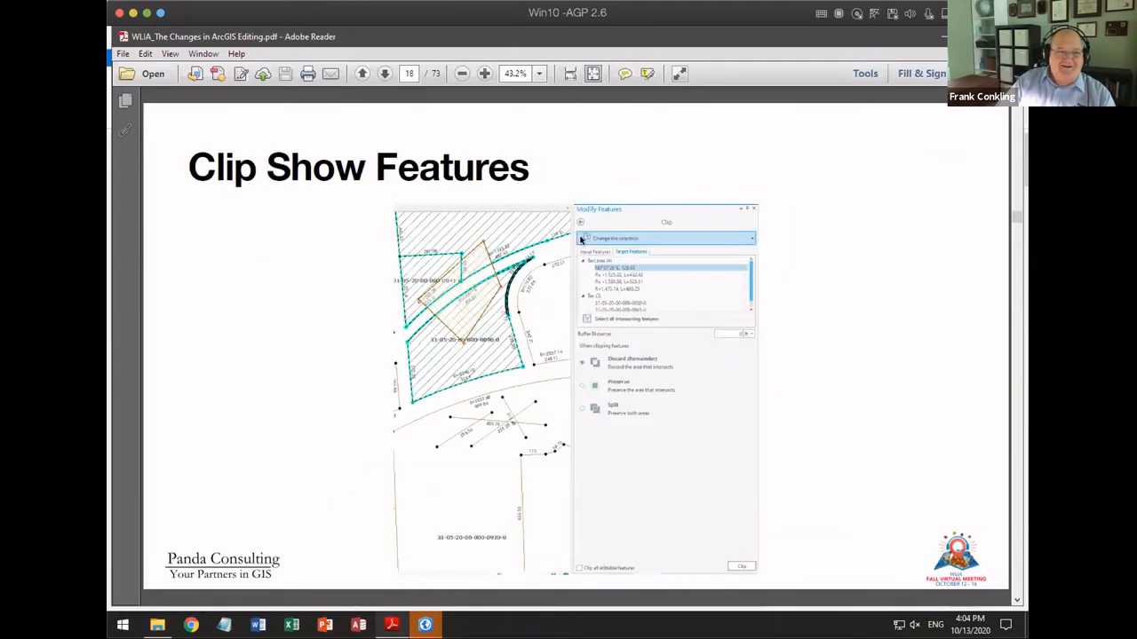
pyautogui.scroll(-12, 580, 241)
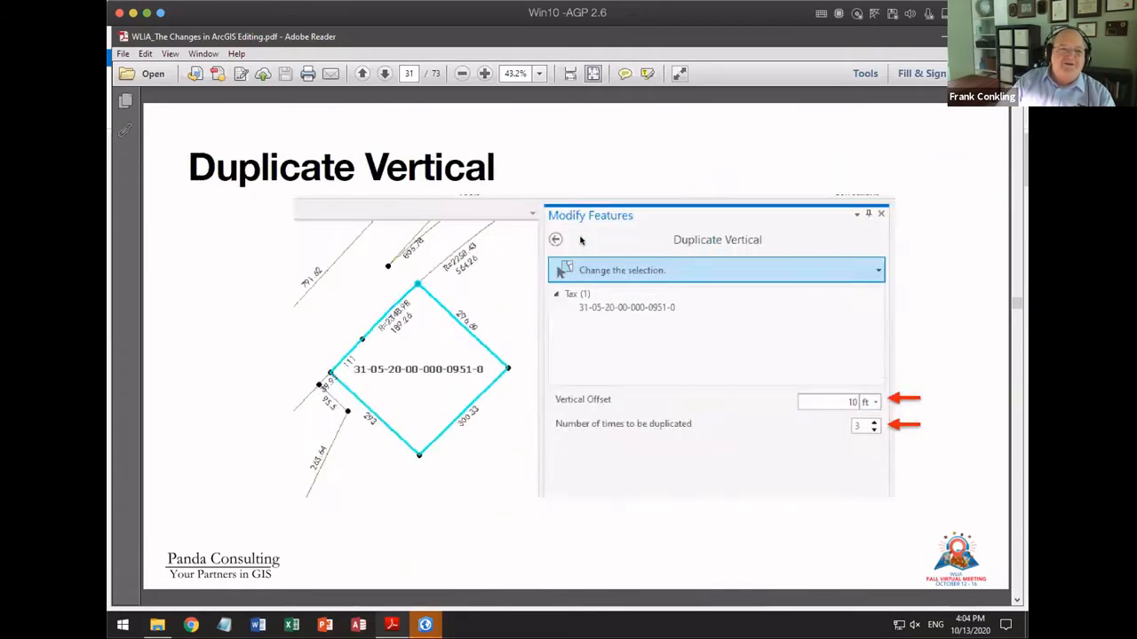
pyautogui.scroll(-11, 580, 240)
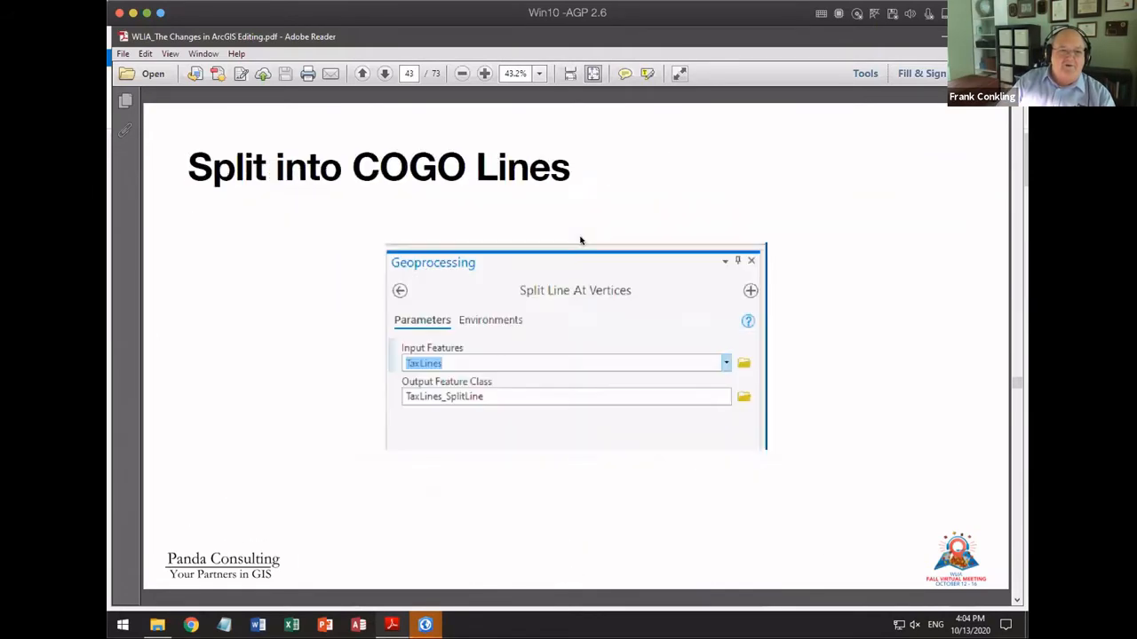
pyautogui.scroll(-5, 580, 240)
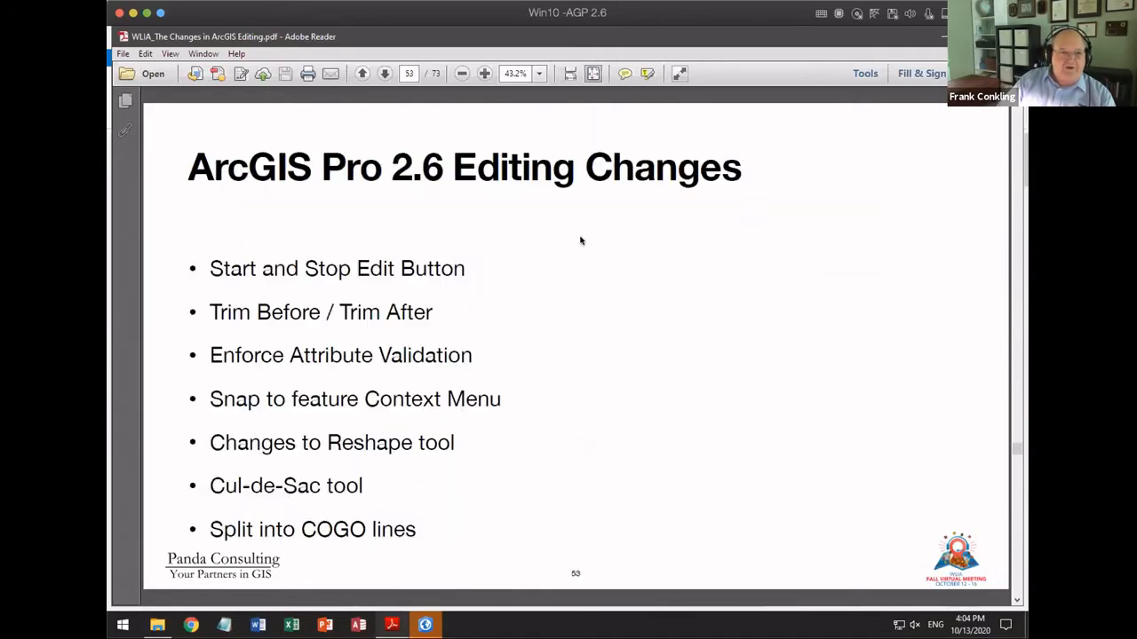
pyautogui.scroll(1, 580, 241)
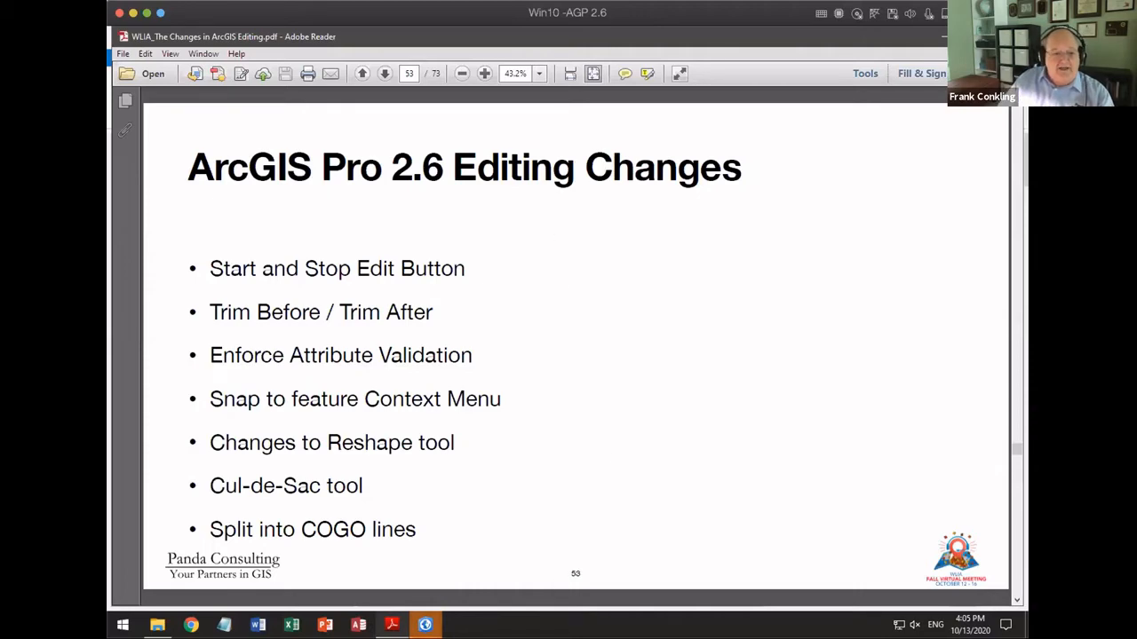
# Step: Switch to the Workshop_2 project in ArcGIS Pro and examine the Session settings in the application's Editing options
pyautogui.click(424, 624)
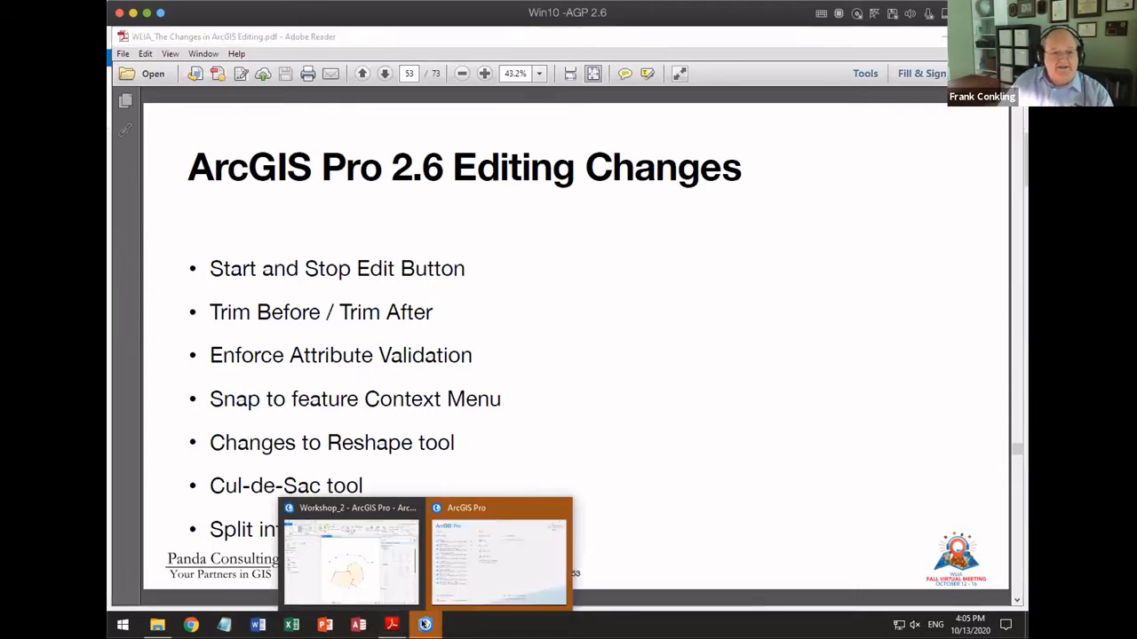
pyautogui.click(382, 563)
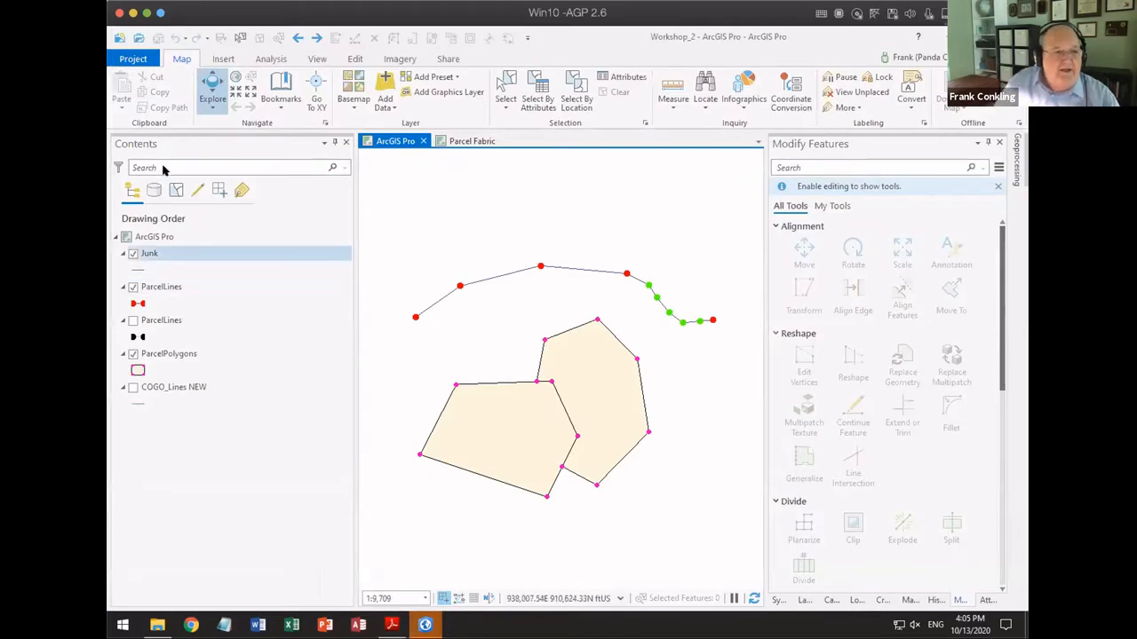
pyautogui.click(133, 58)
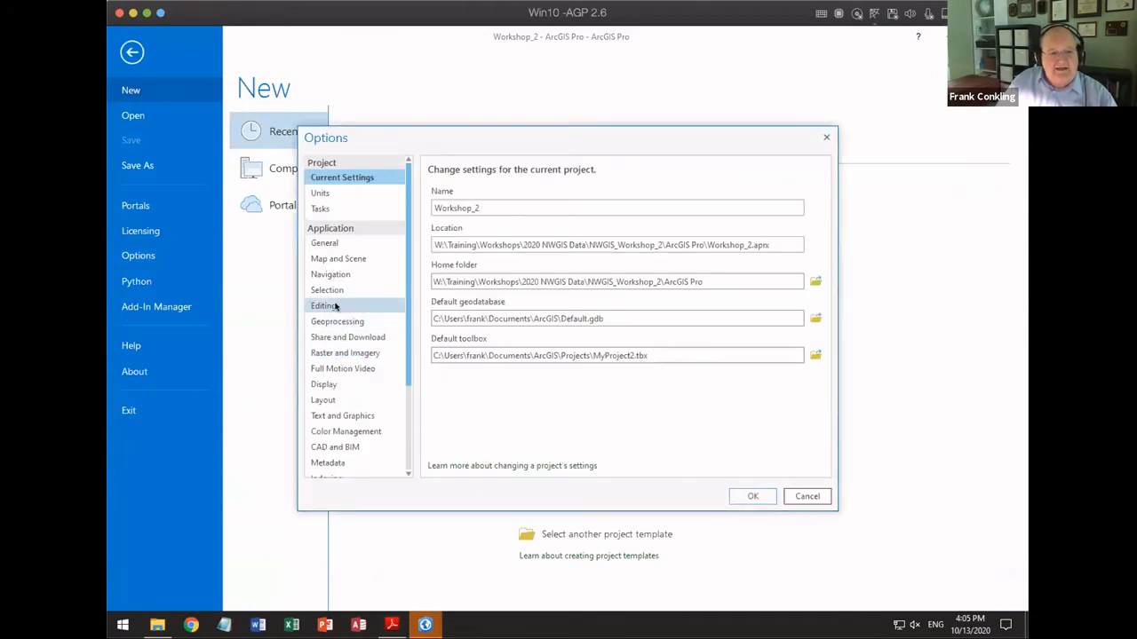
pyautogui.click(335, 306)
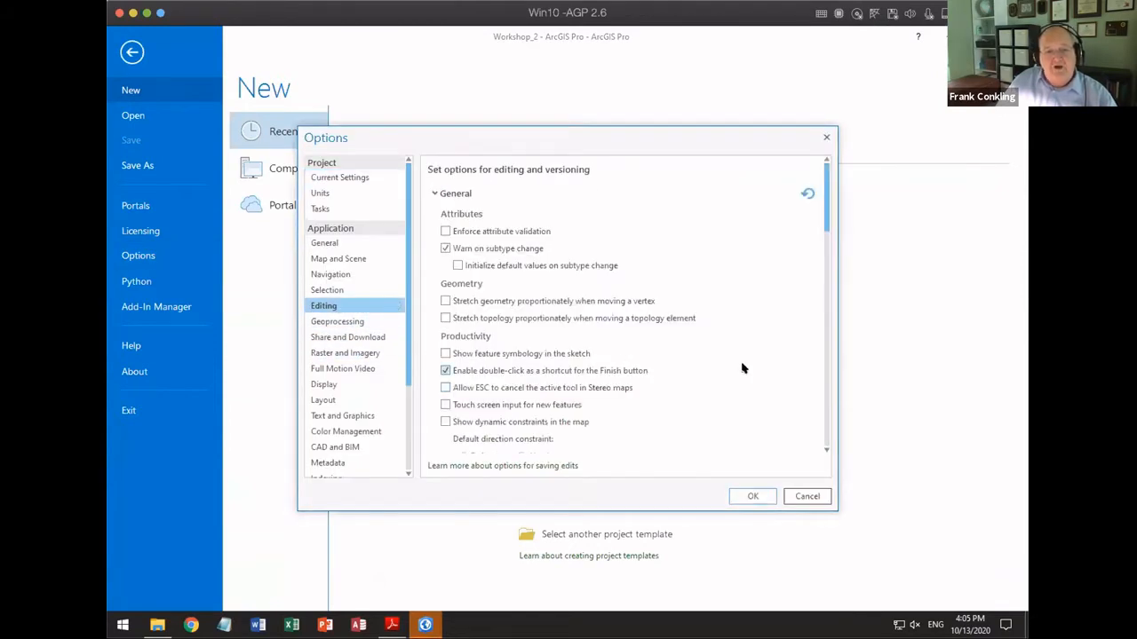
pyautogui.scroll(-6, 743, 363)
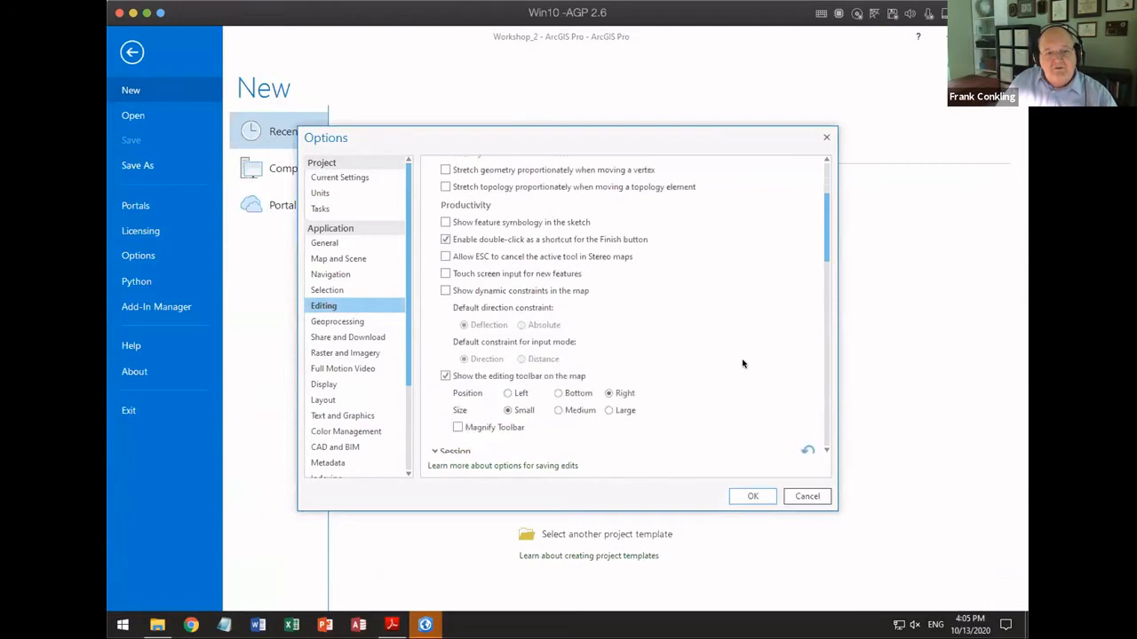
pyautogui.scroll(-3, 741, 363)
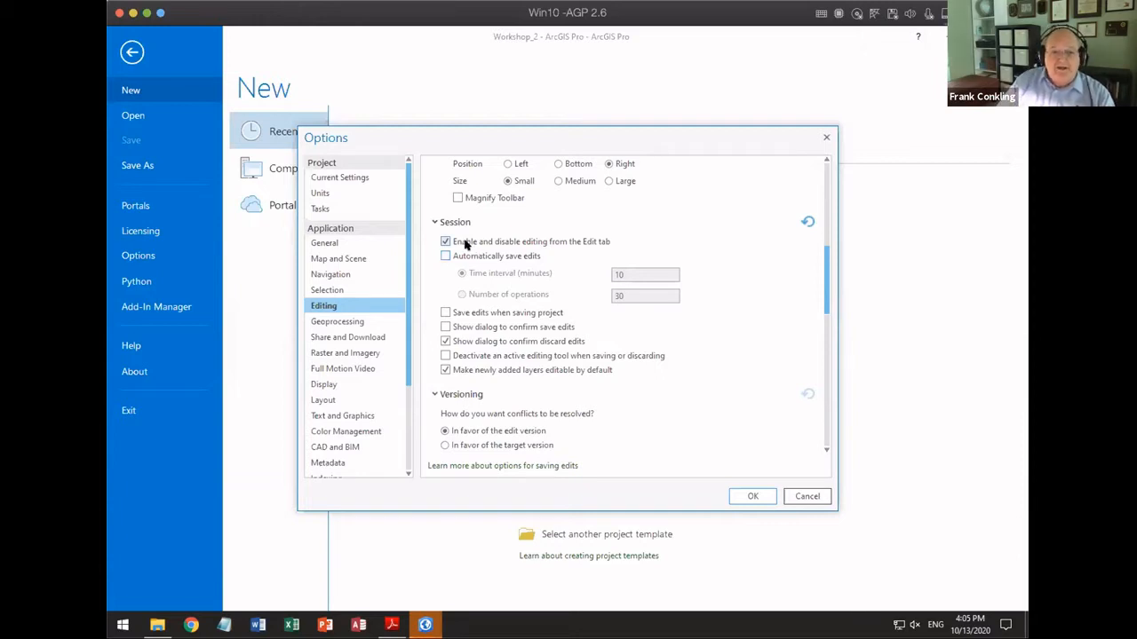
pyautogui.click(750, 497)
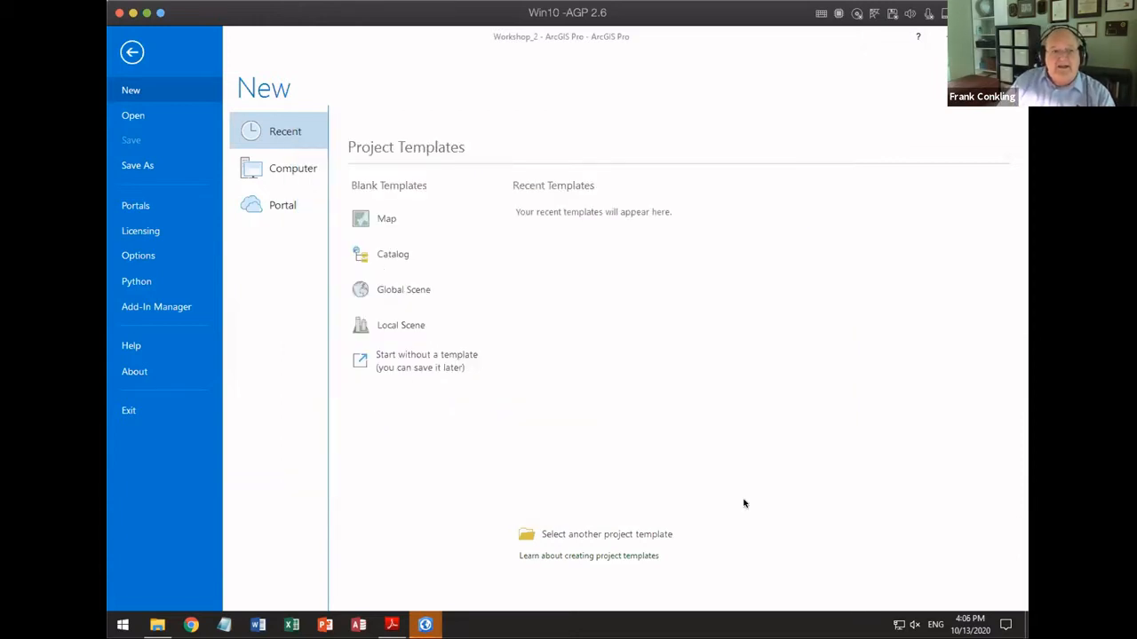
# Step: Return to the ArcGIS Pro map and turn on editing for the project
pyautogui.click(131, 51)
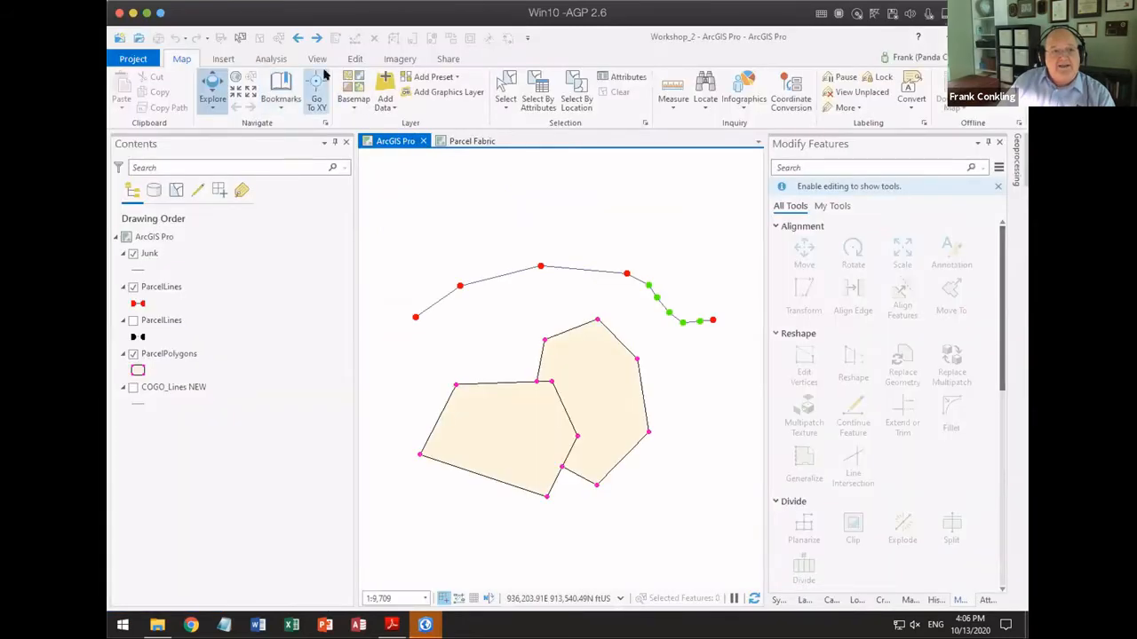
pyautogui.click(355, 59)
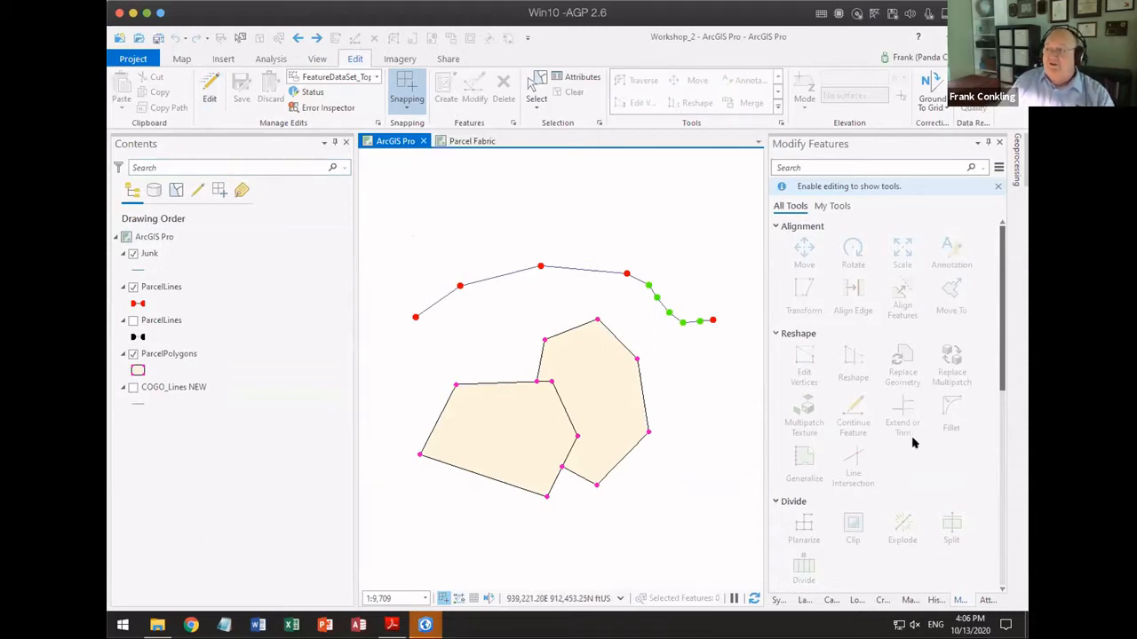
pyautogui.click(207, 89)
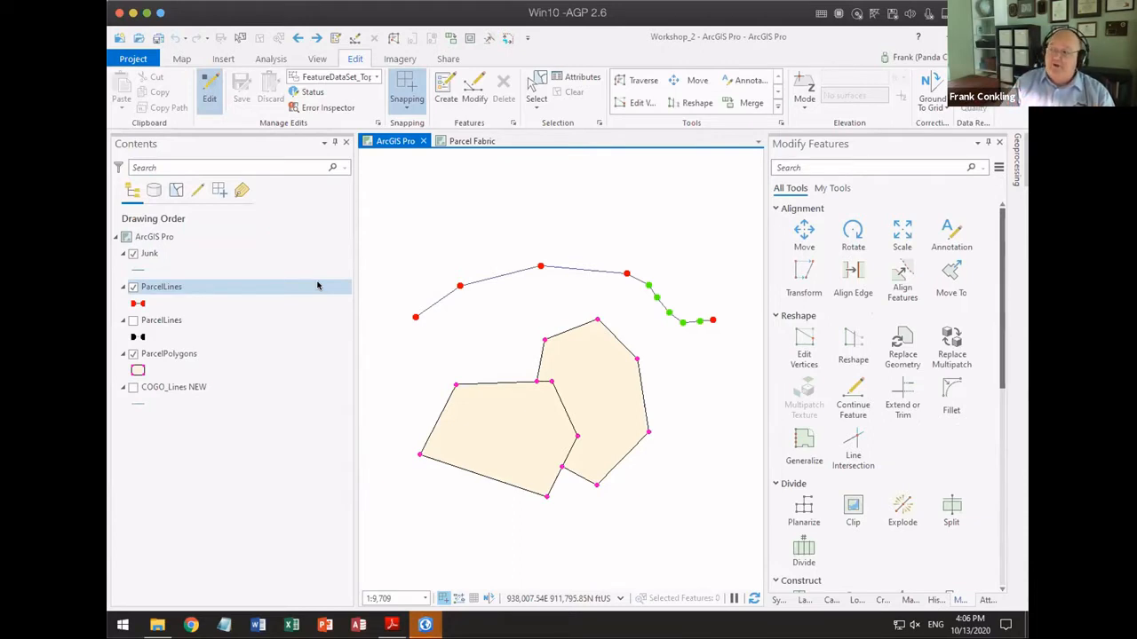
# Step: In the Editing options, disable "Enable and disable editing from the Edit tab" under Session
pyautogui.click(133, 59)
pyautogui.click(156, 259)
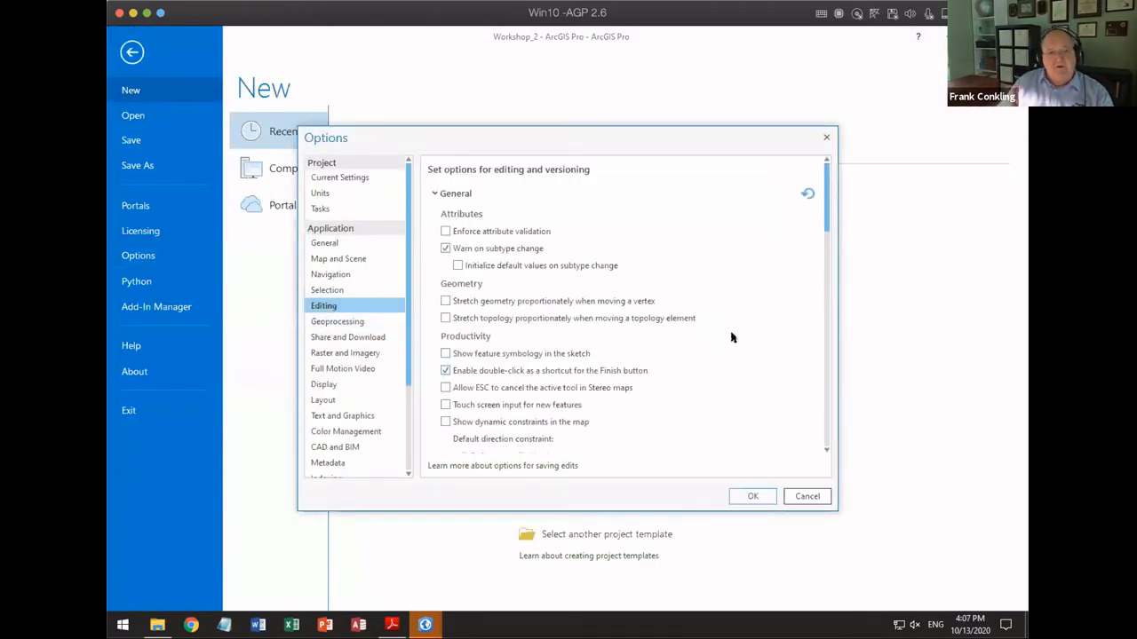
pyautogui.scroll(-5, 730, 327)
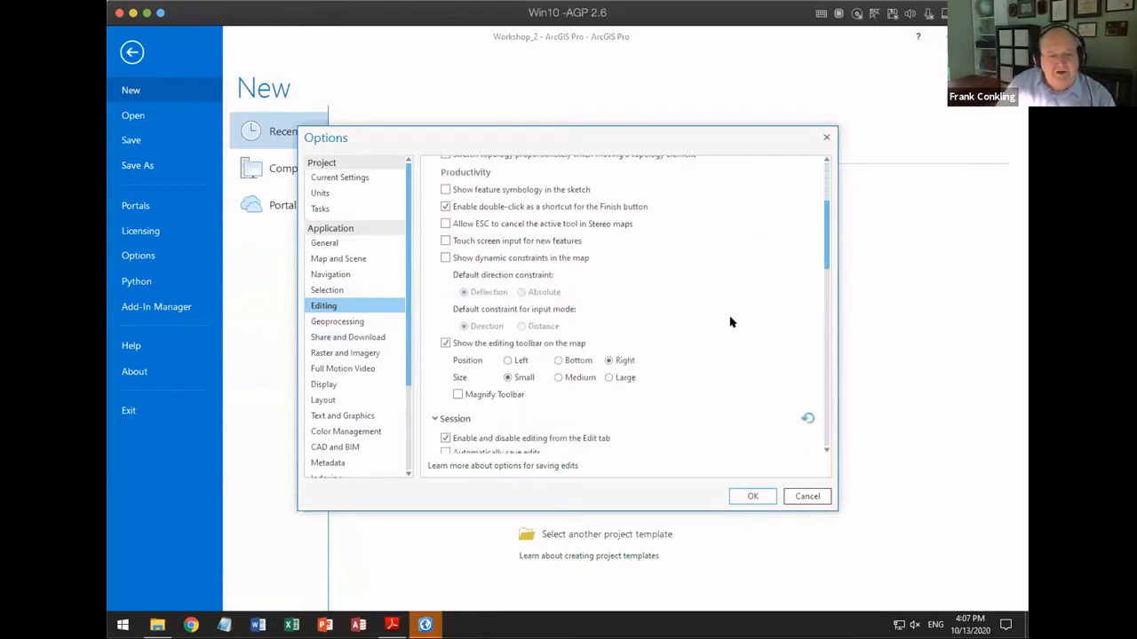
pyautogui.scroll(-3, 495, 410)
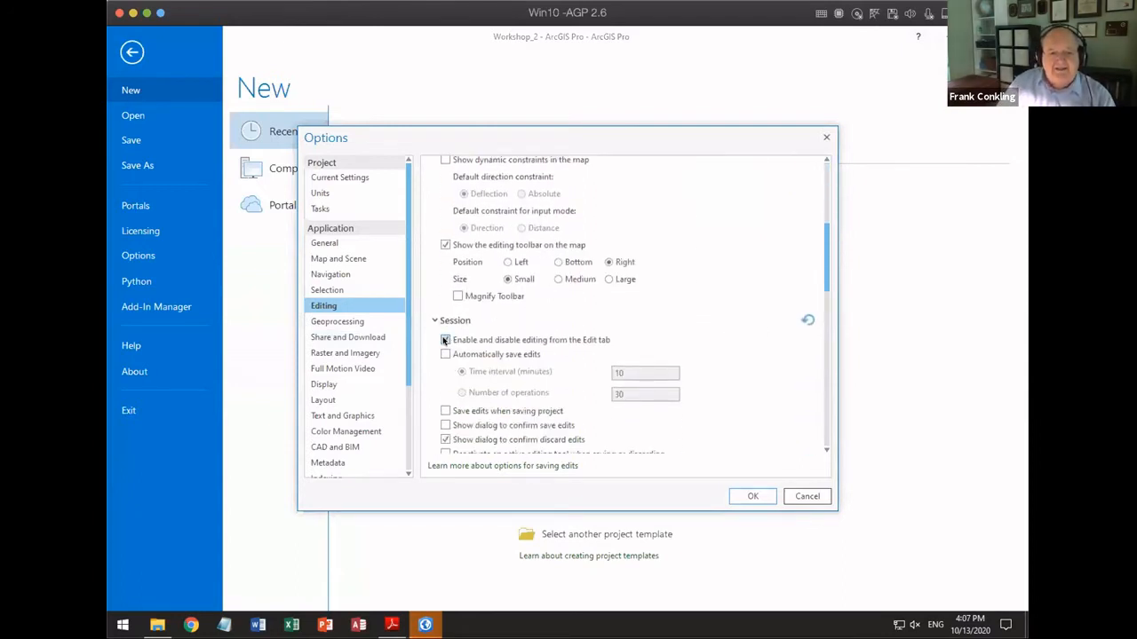
pyautogui.click(444, 339)
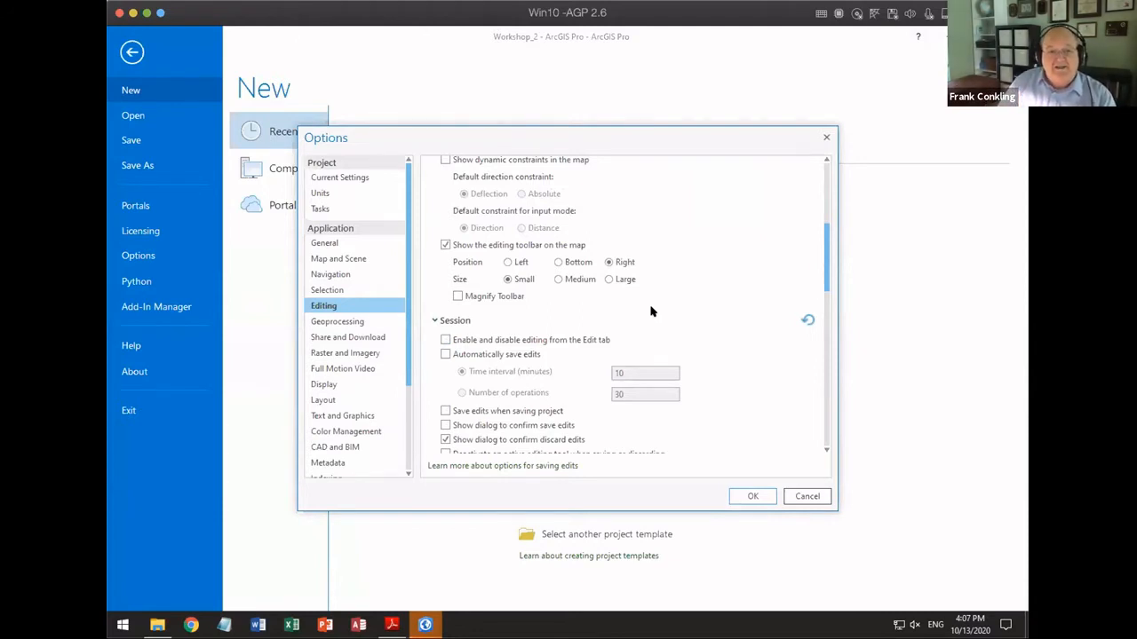
# Step: Examine the Project Recovery settings in the application's General options
pyautogui.click(325, 244)
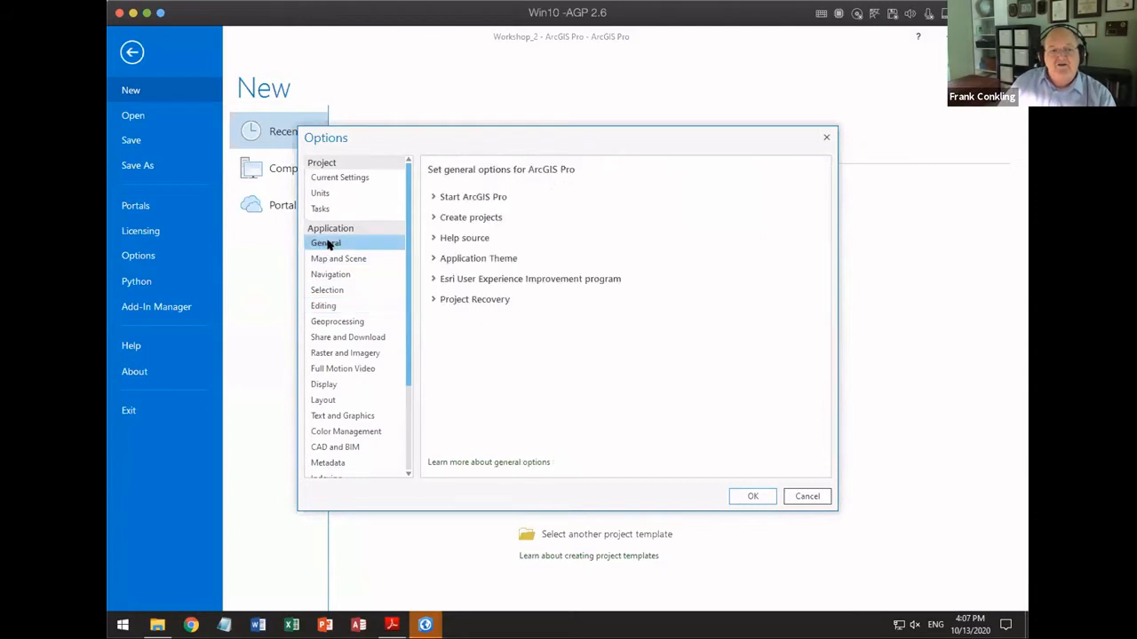
pyautogui.click(434, 299)
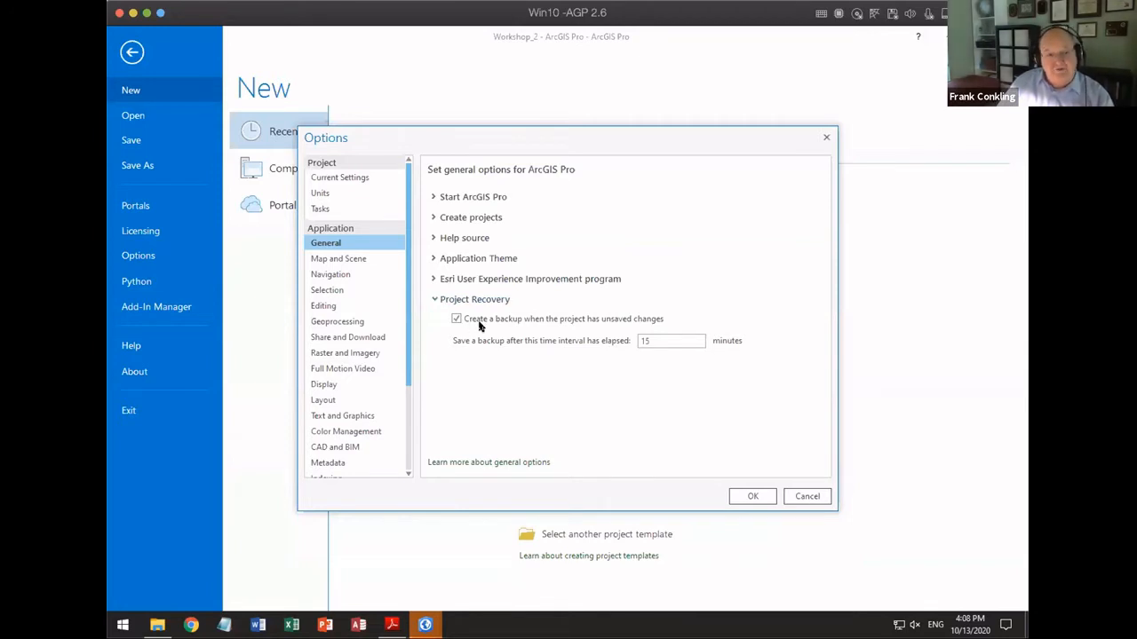
# Step: Review the General and Session settings in the Editing options, then cancel the options and return to the map
pyautogui.click(341, 308)
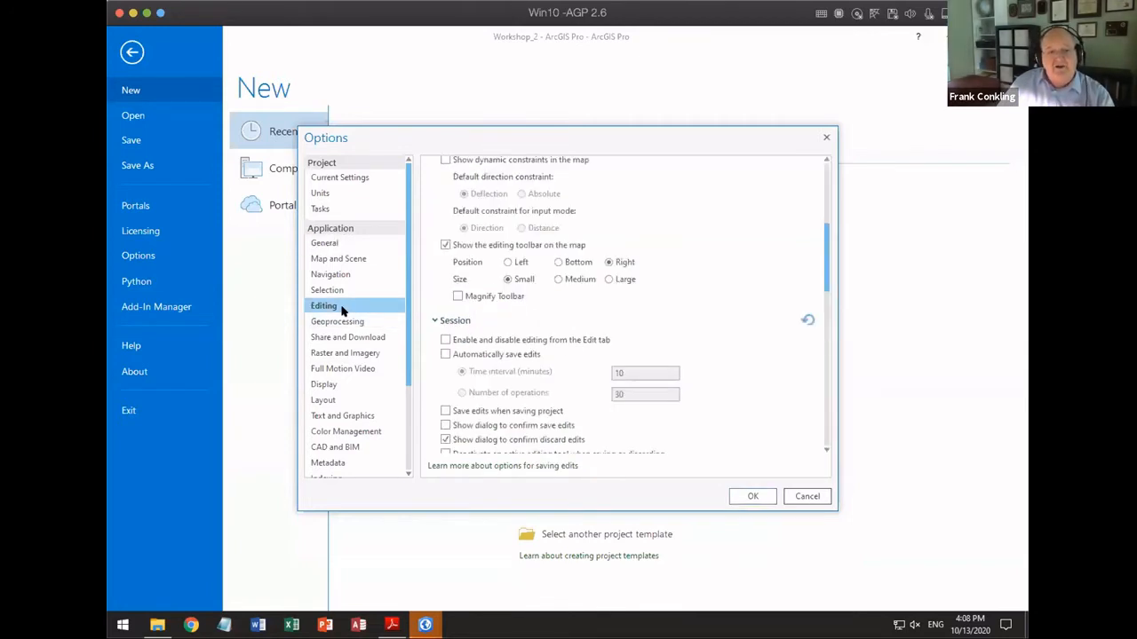
pyautogui.scroll(4, 550, 304)
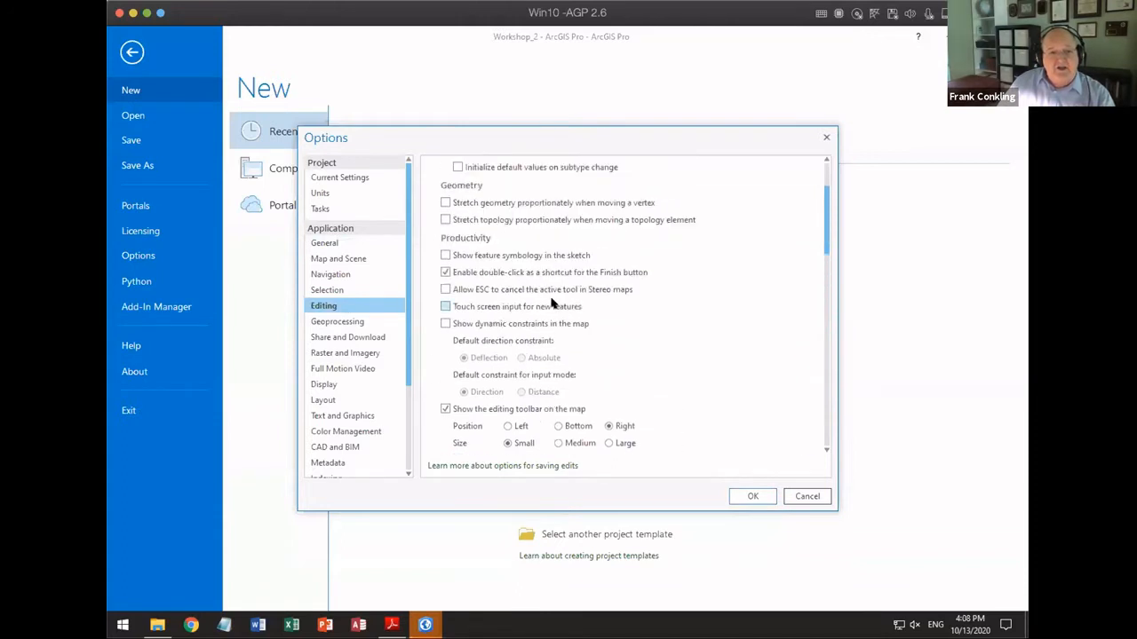
pyautogui.scroll(2, 550, 303)
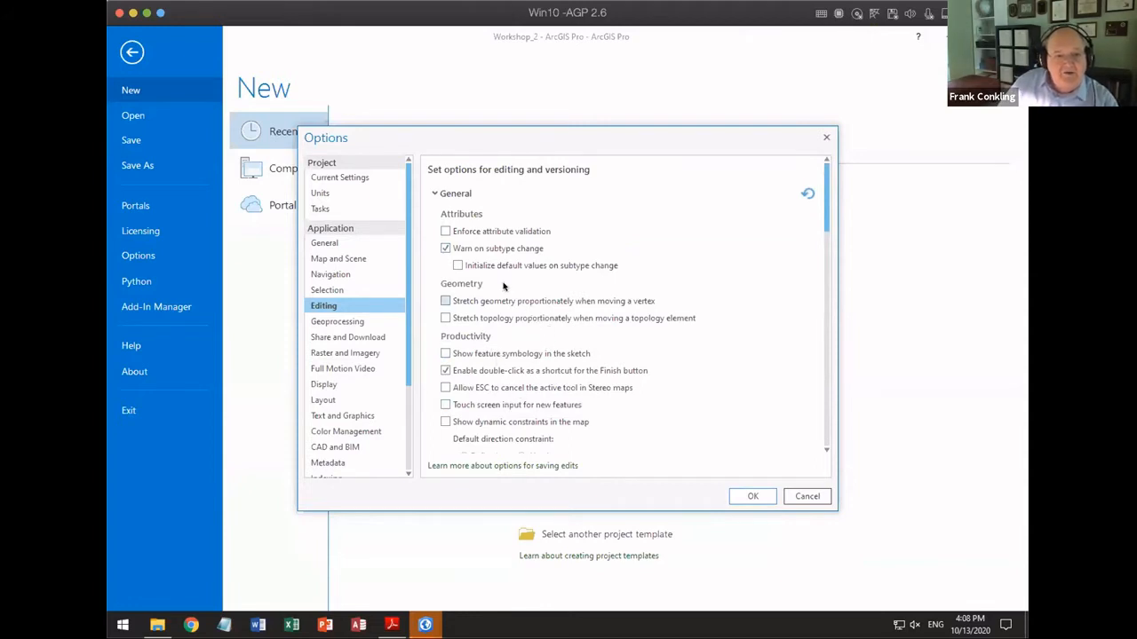
pyautogui.scroll(-3, 504, 285)
pyautogui.scroll(-5, 502, 284)
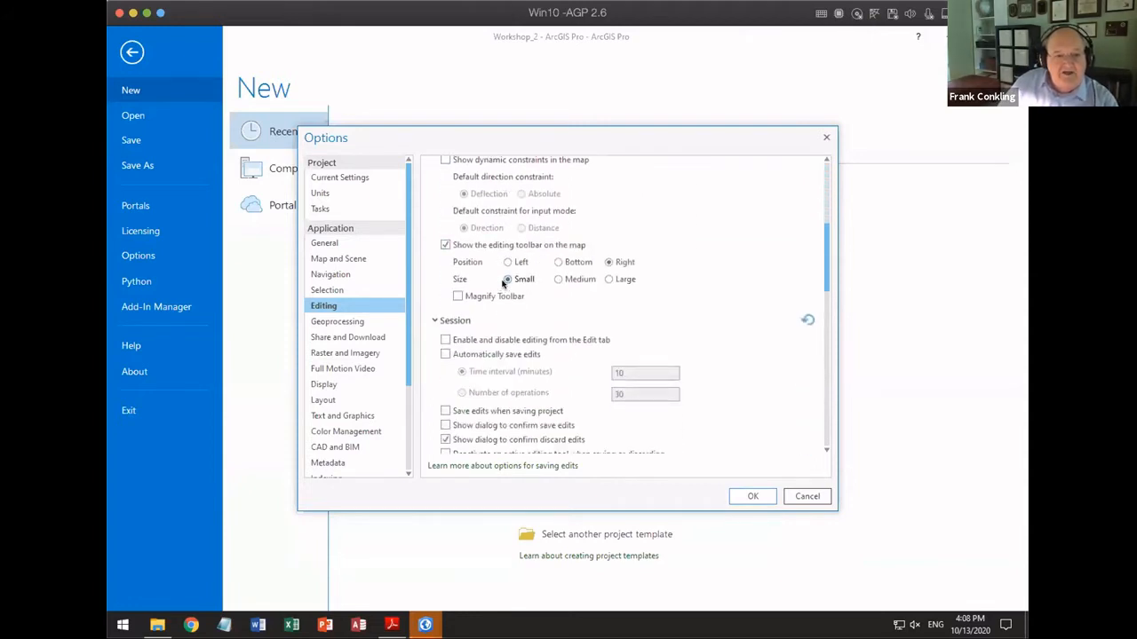
pyautogui.scroll(-1, 502, 284)
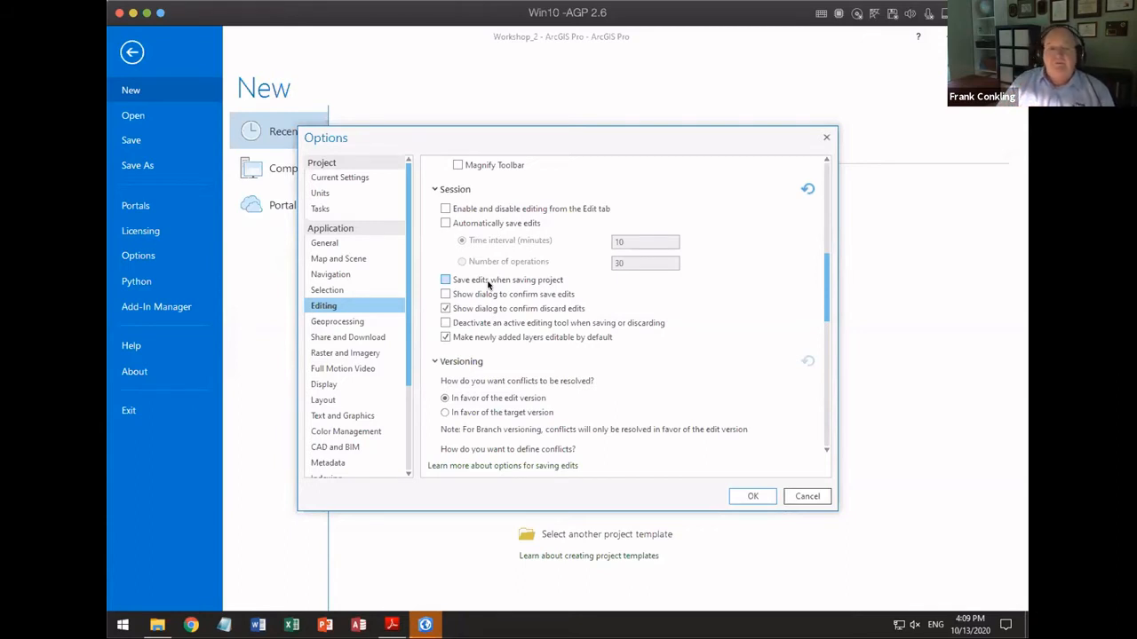
pyautogui.click(806, 496)
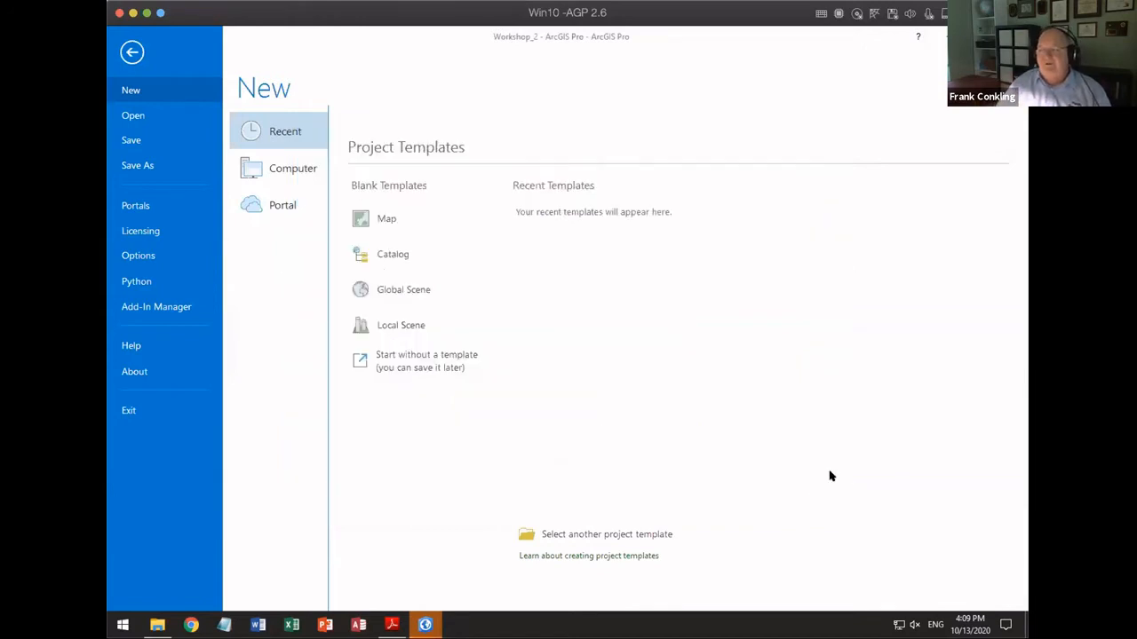
pyautogui.click(141, 46)
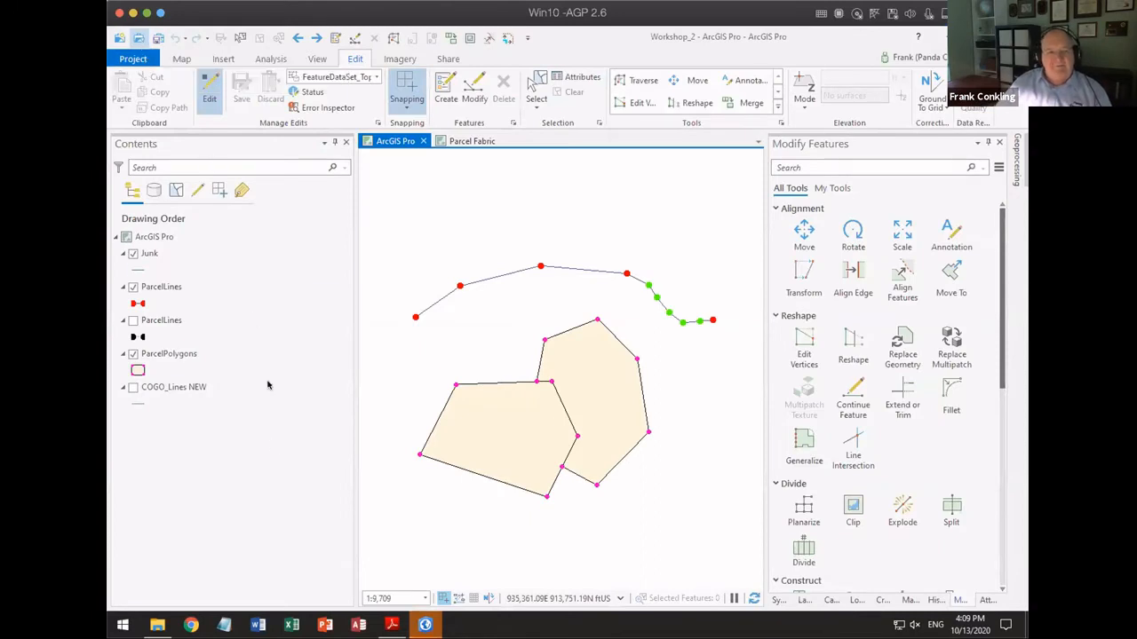
# Step: Switch to the PDF presentation in Adobe Reader and go to page 56, Enforce Attribute Validation
pyautogui.click(392, 625)
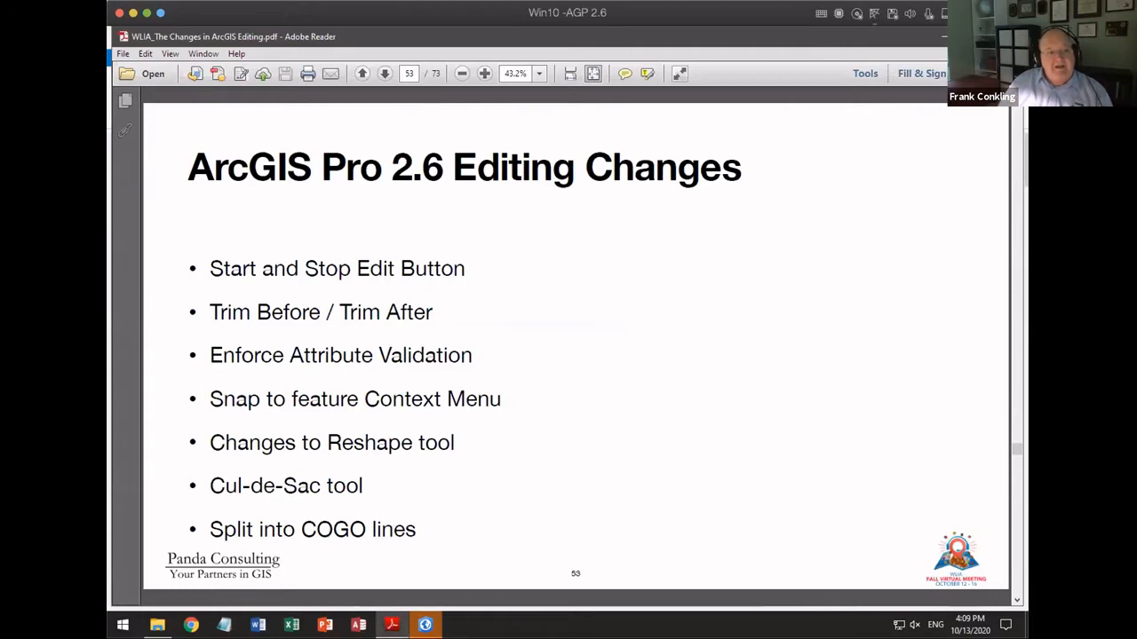
pyautogui.press('pagedown')
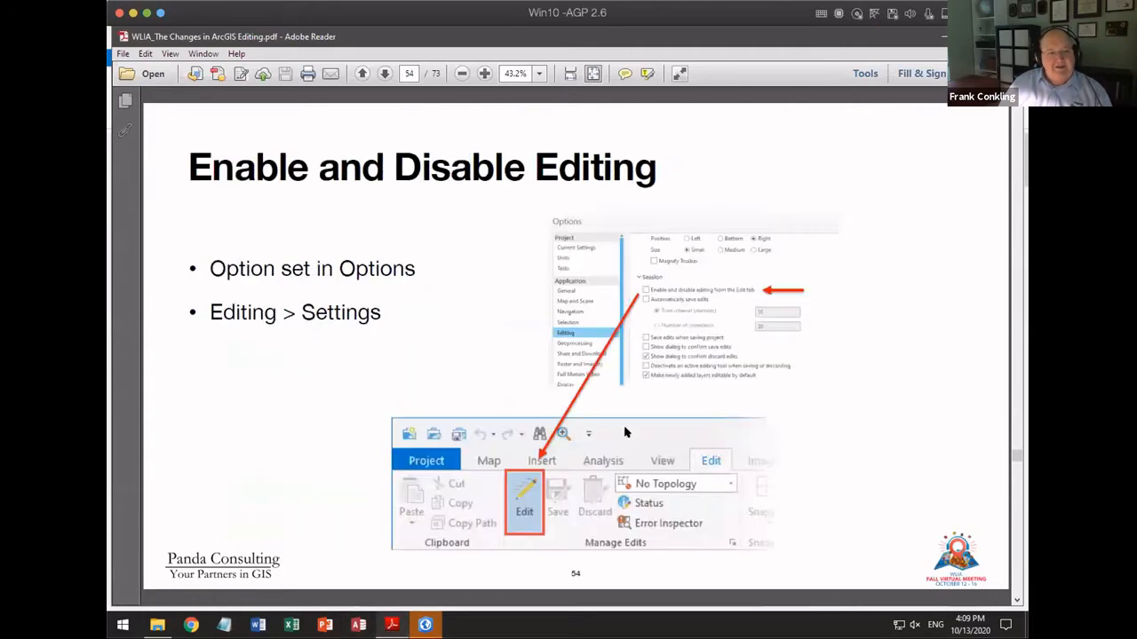
pyautogui.press('pagedown')
pyautogui.press('pagedown')
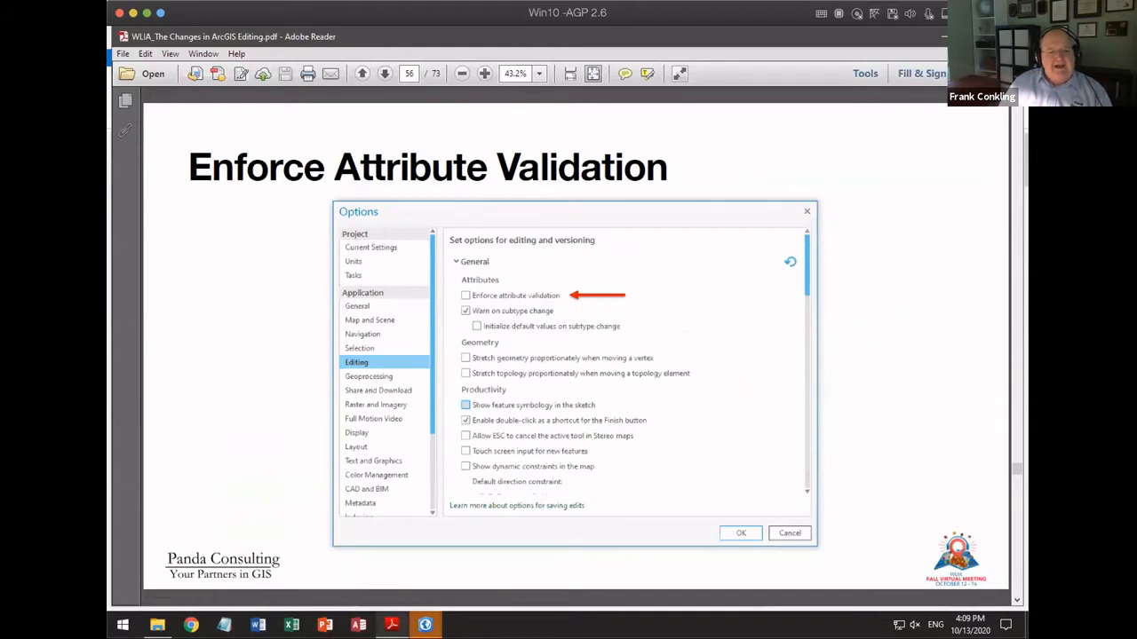
# Step: Close the extra ArcGIS Pro start window and switch to the Workshop_2 project
pyautogui.click(425, 625)
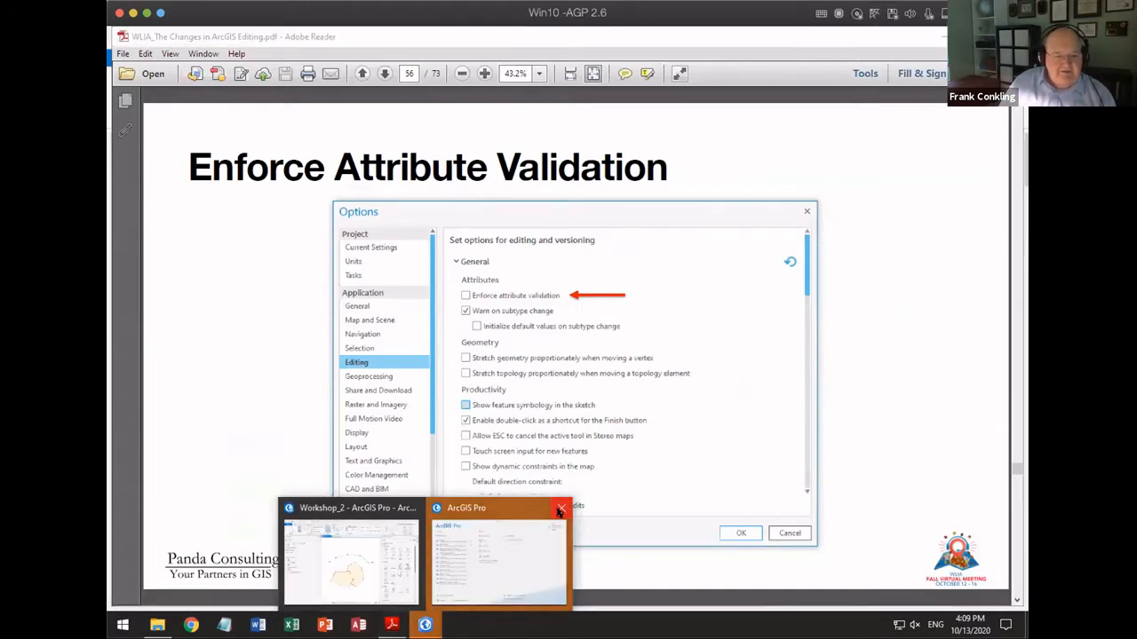
pyautogui.click(563, 511)
pyautogui.click(444, 551)
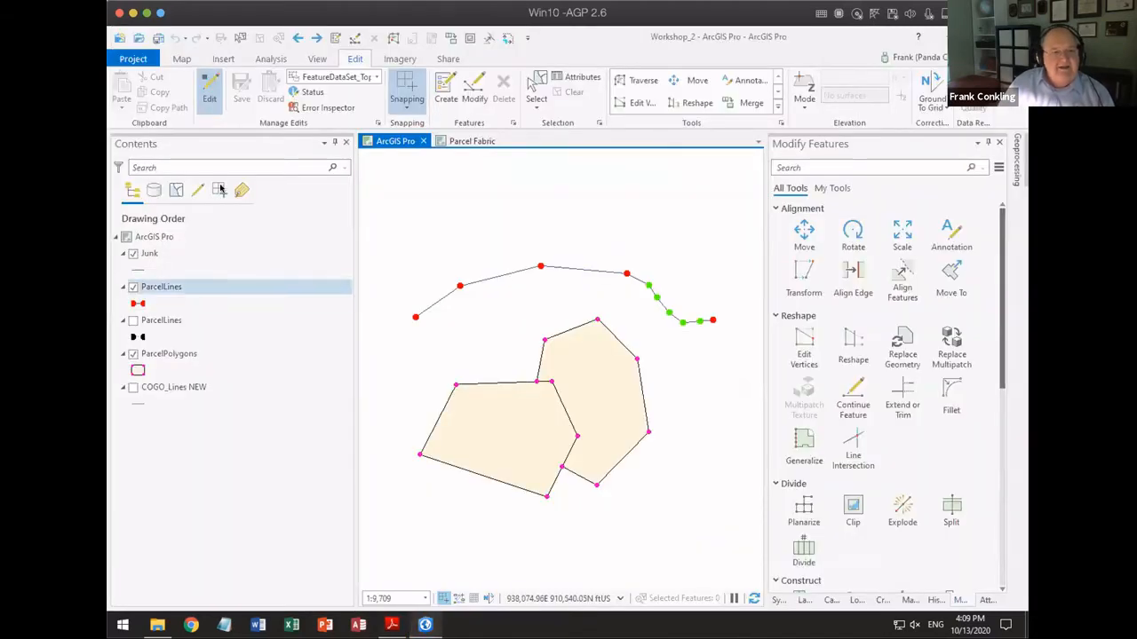
# Step: Examine "Enforce attribute validation" in the Editing options, then cancel the options and return to the map
pyautogui.click(131, 60)
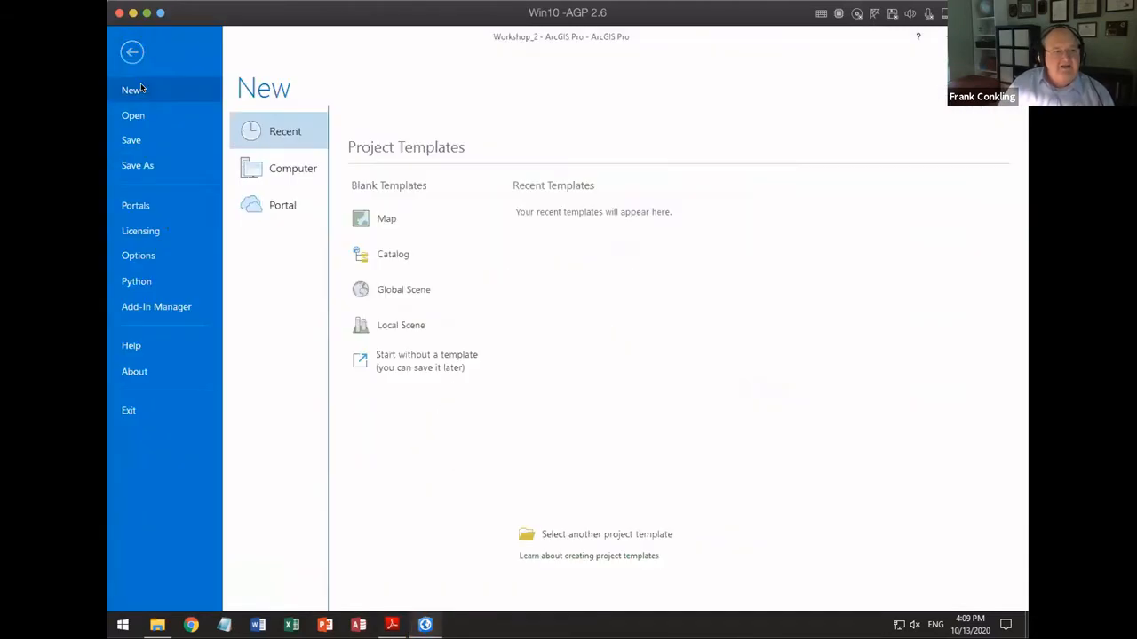
pyautogui.click(145, 256)
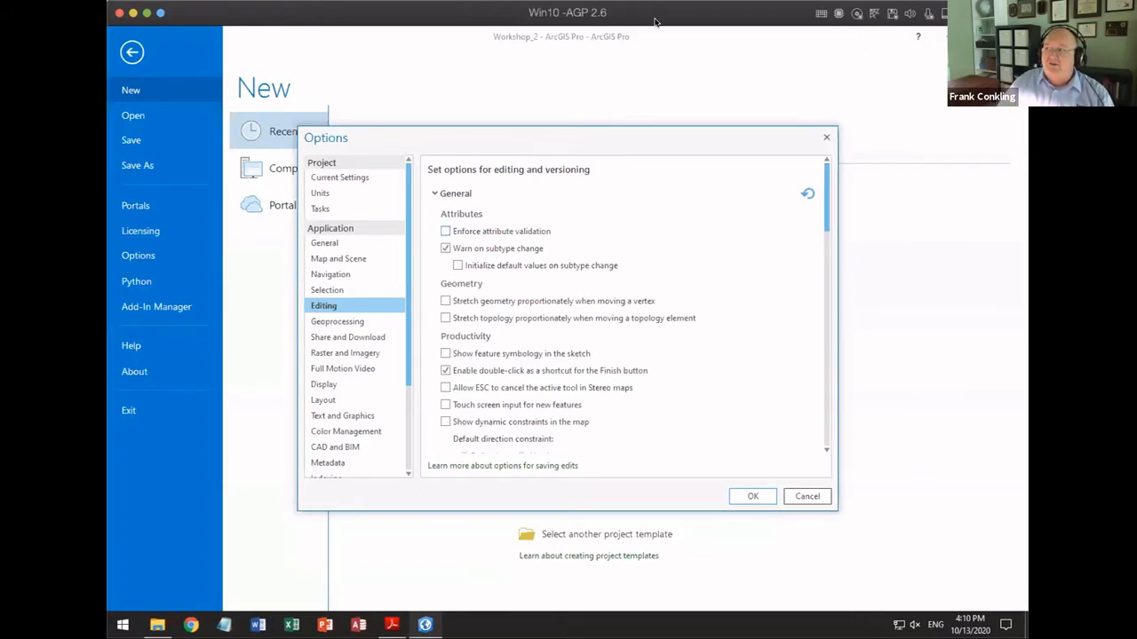
pyautogui.click(810, 495)
pyautogui.click(131, 52)
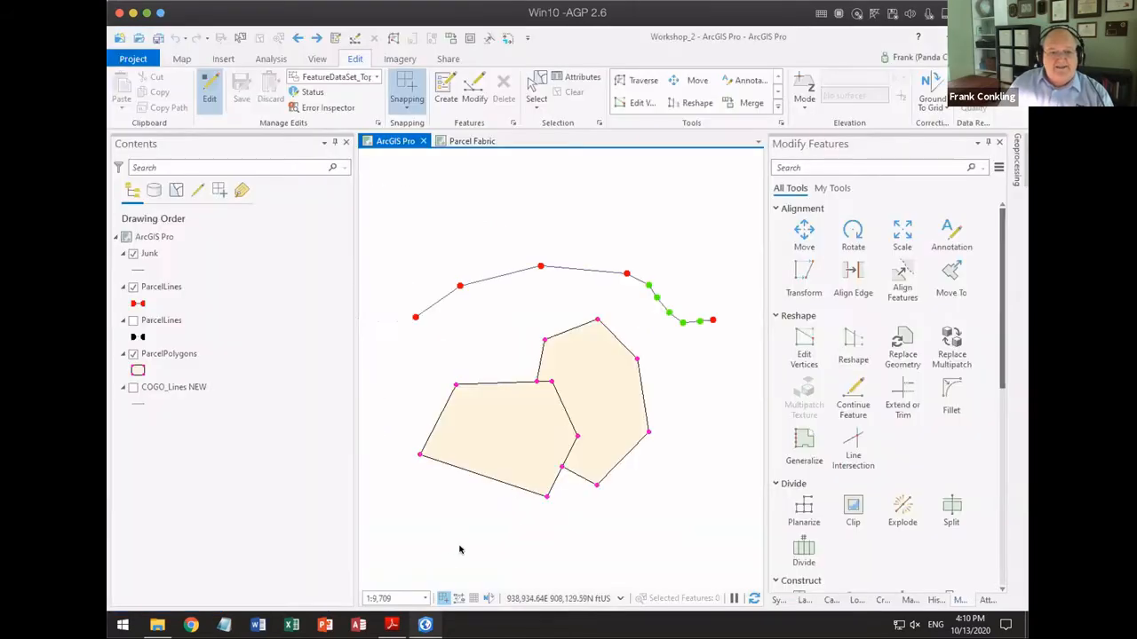
# Step: Return to the PDF presentation in Adobe Reader and advance to page 57, Trim Before / Trim After
pyautogui.hotkey('alt', 'Tab')
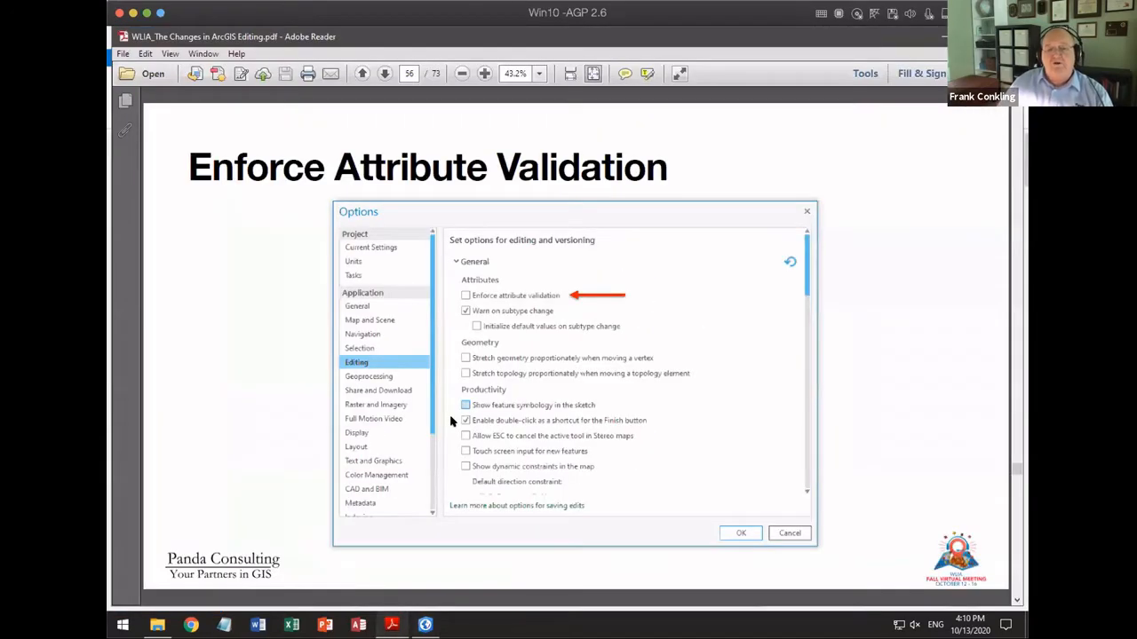
pyautogui.press('pagedown')
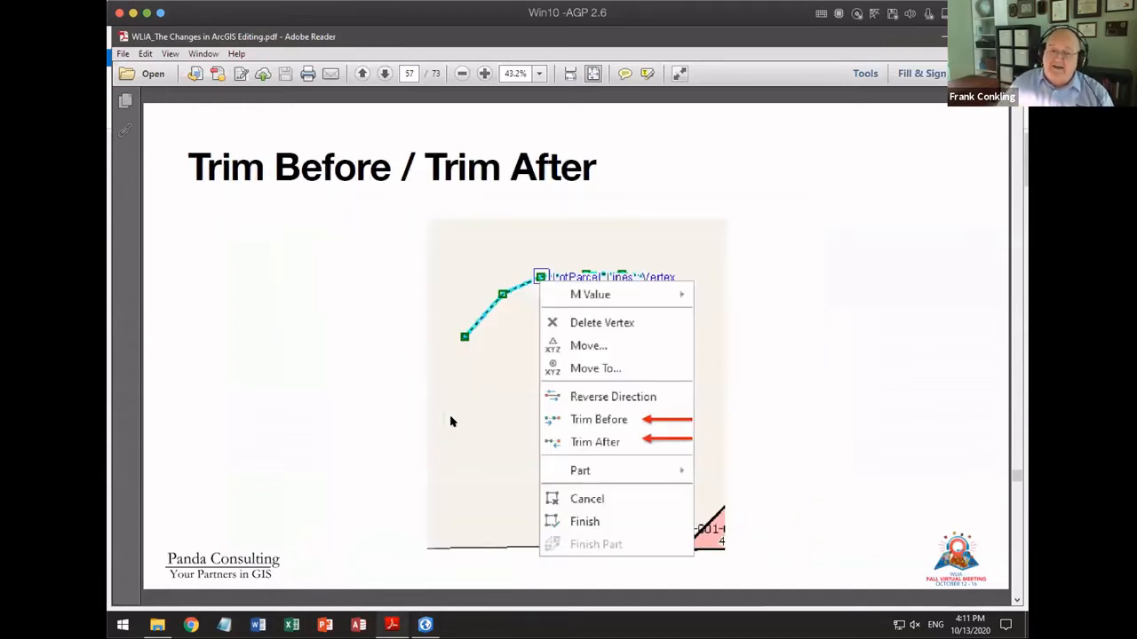
# Step: Switch back to the Workshop_2 map in ArcGIS Pro and select the easternmost multi-vertex ParcelLines line for Edit Vertices
pyautogui.click(426, 623)
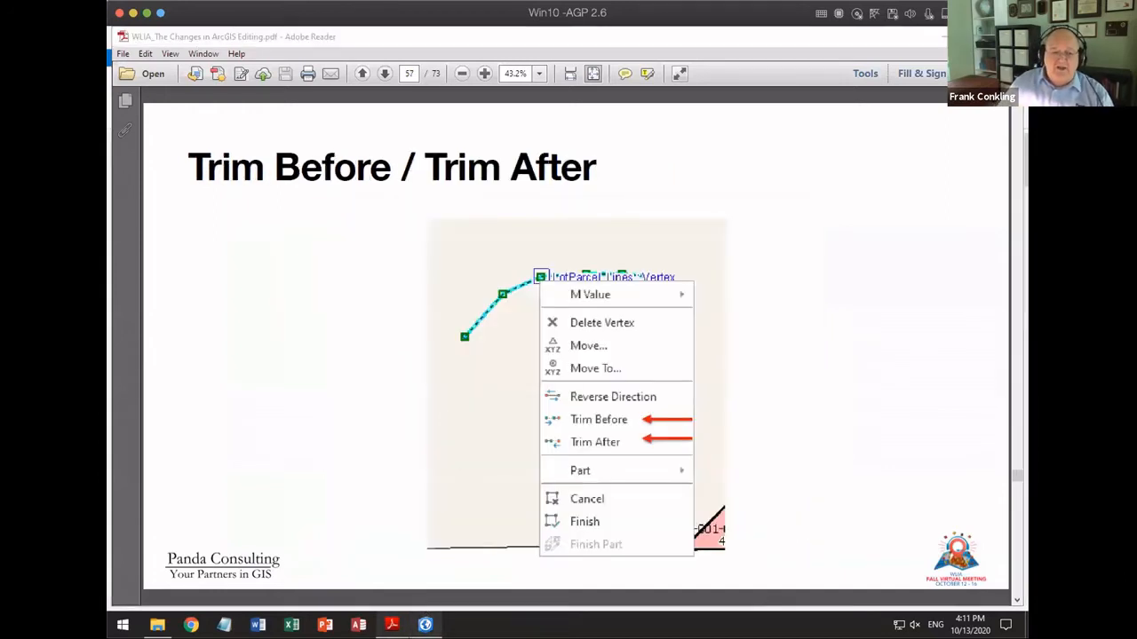
pyautogui.moveTo(680, 343); pyautogui.dragTo(516, 303)
pyautogui.scroll(2, 516, 304)
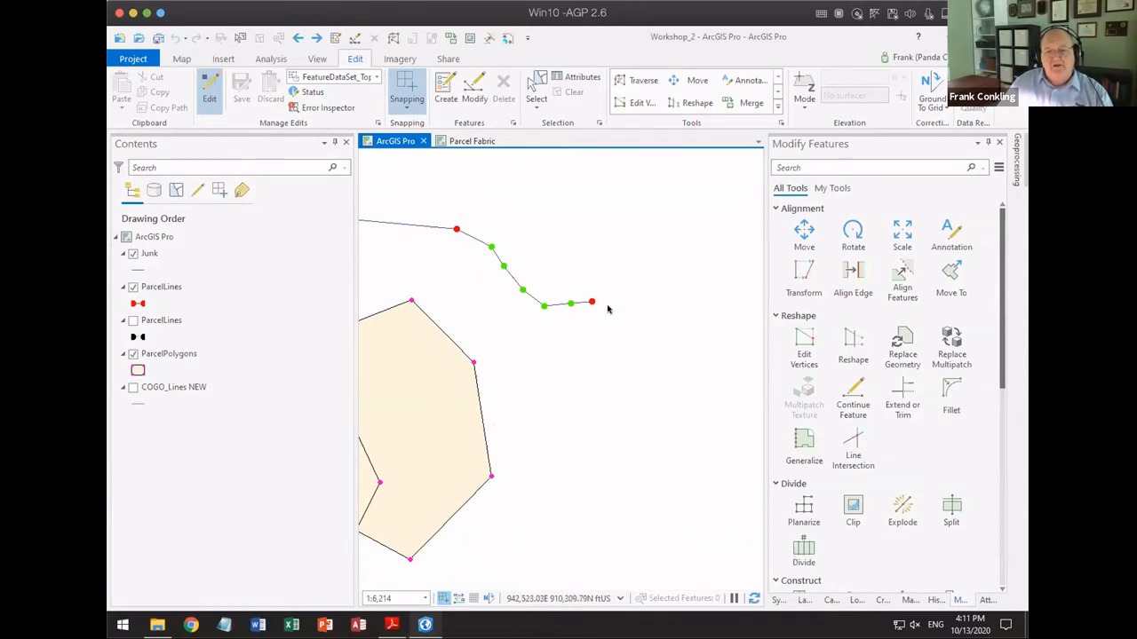
pyautogui.click(804, 348)
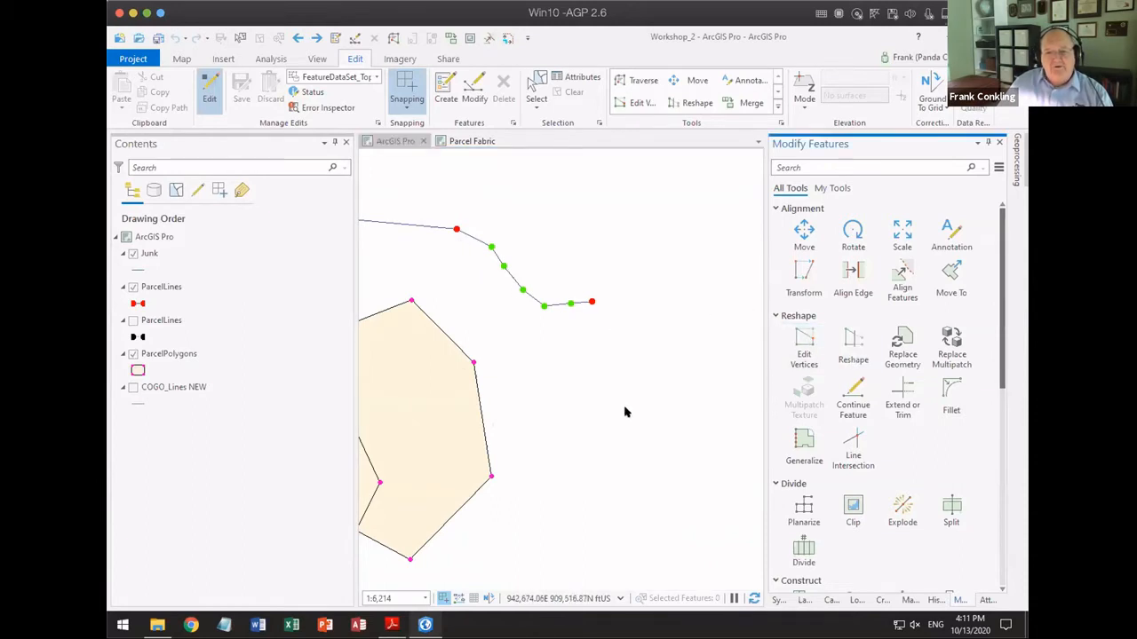
pyautogui.click(502, 268)
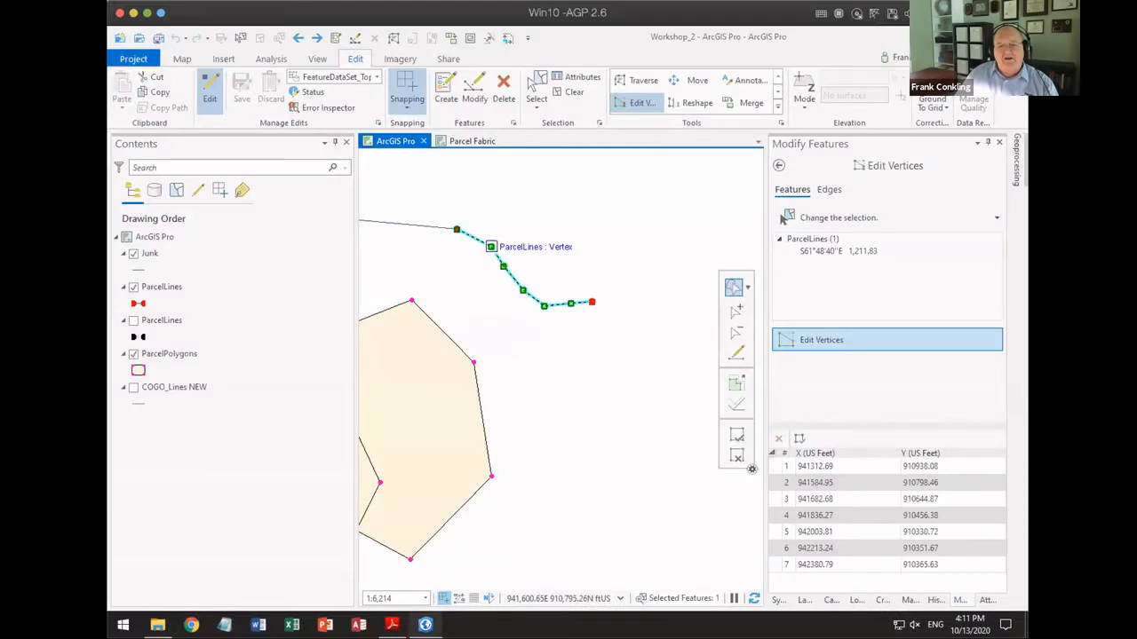
# Step: Apply Trim After at the fifth vertex of the selected ParcelLines line and finish the edit
pyautogui.rightClick(491, 247)
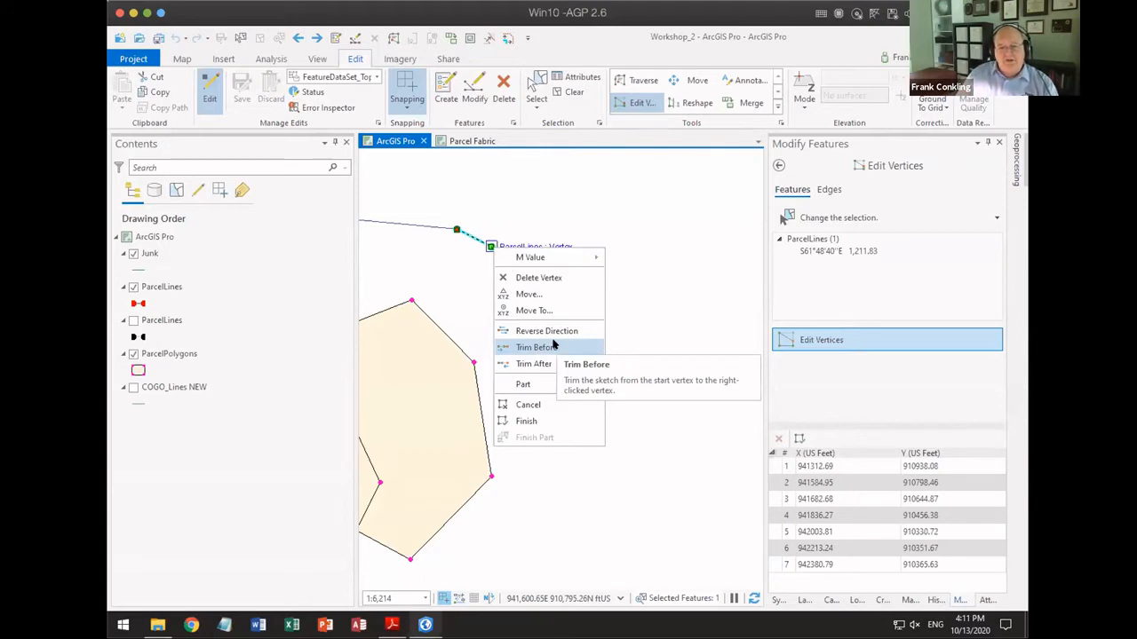
pyautogui.click(671, 245)
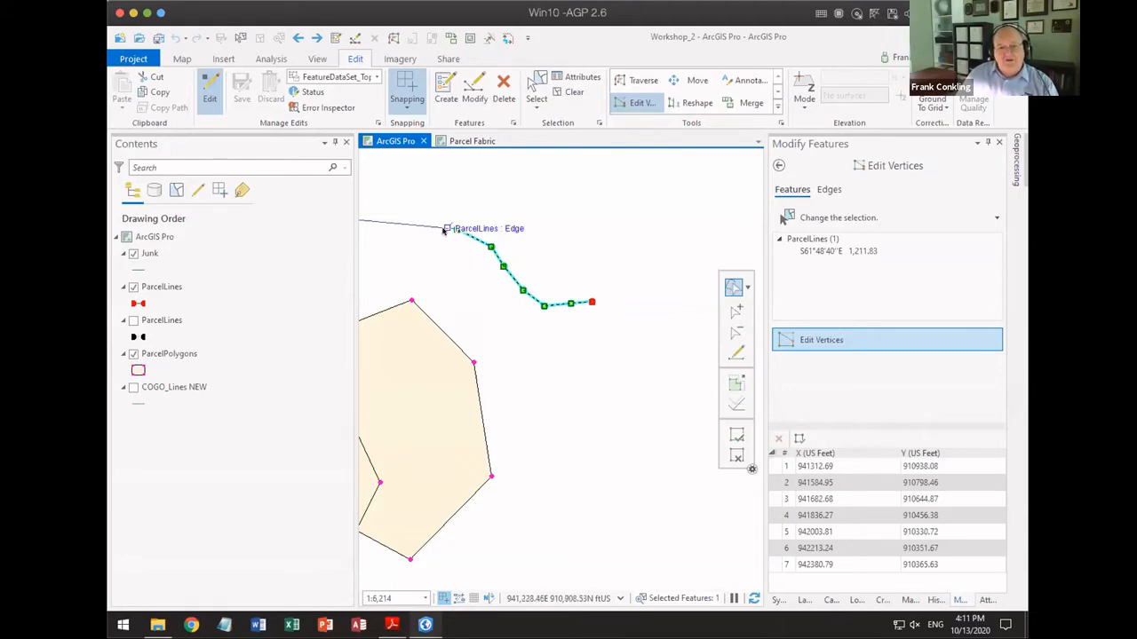
pyautogui.scroll(2, 443, 230)
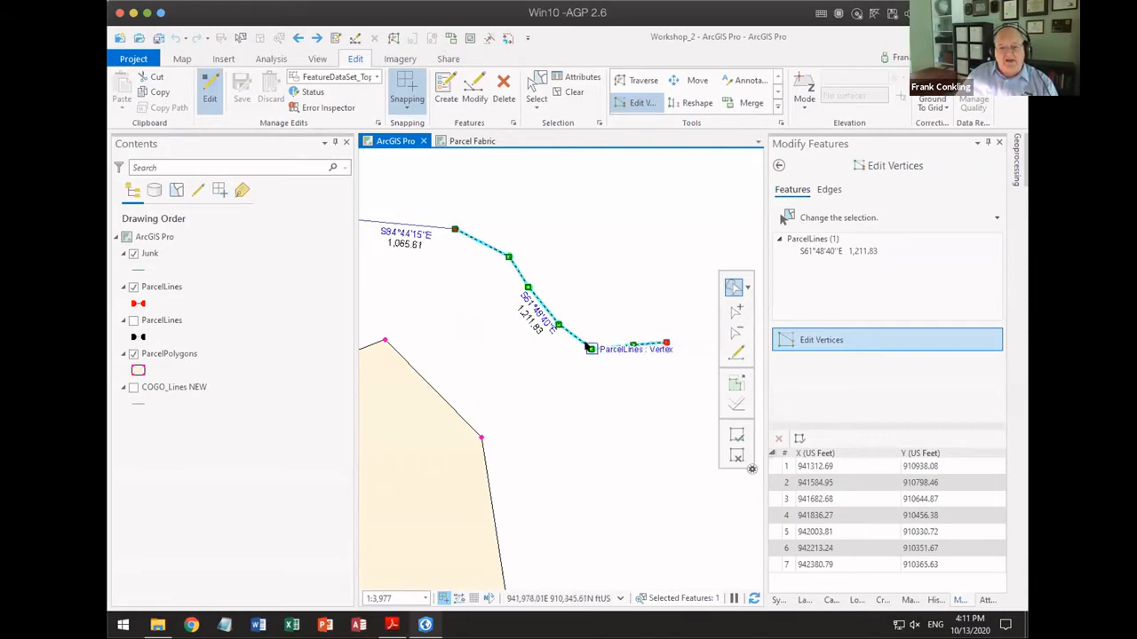
pyautogui.rightClick(586, 346)
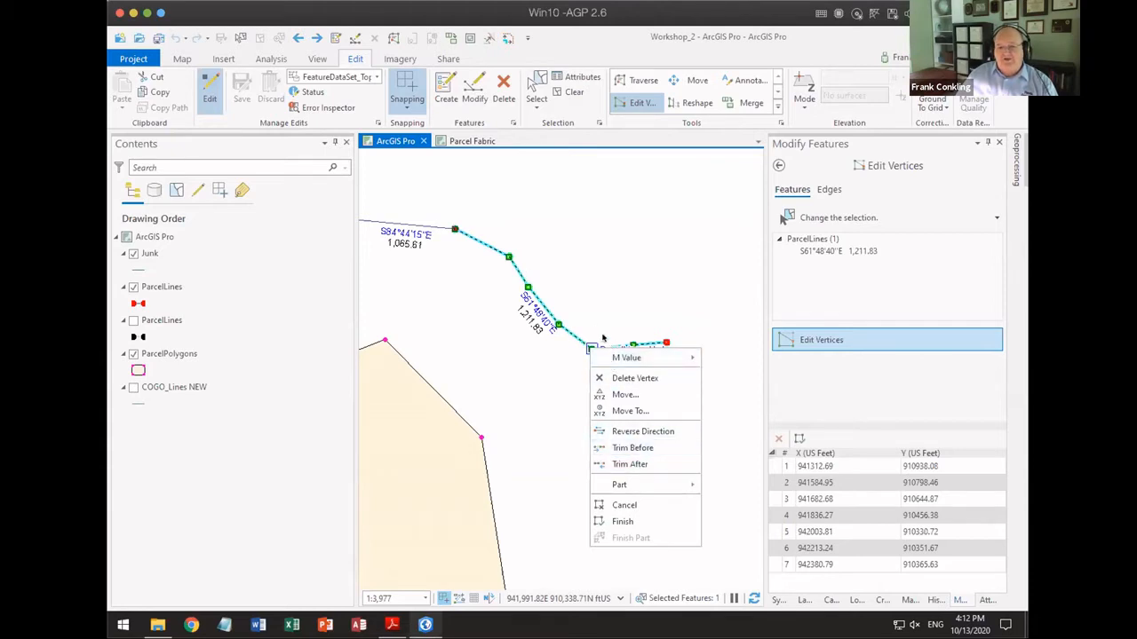
pyautogui.click(637, 464)
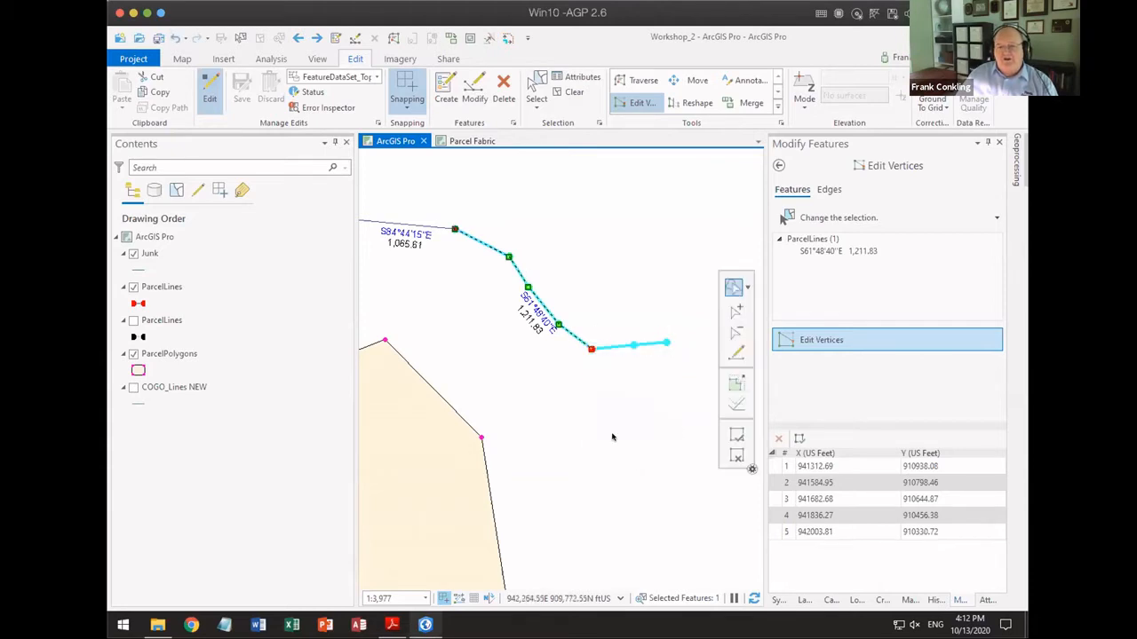
pyautogui.click(736, 434)
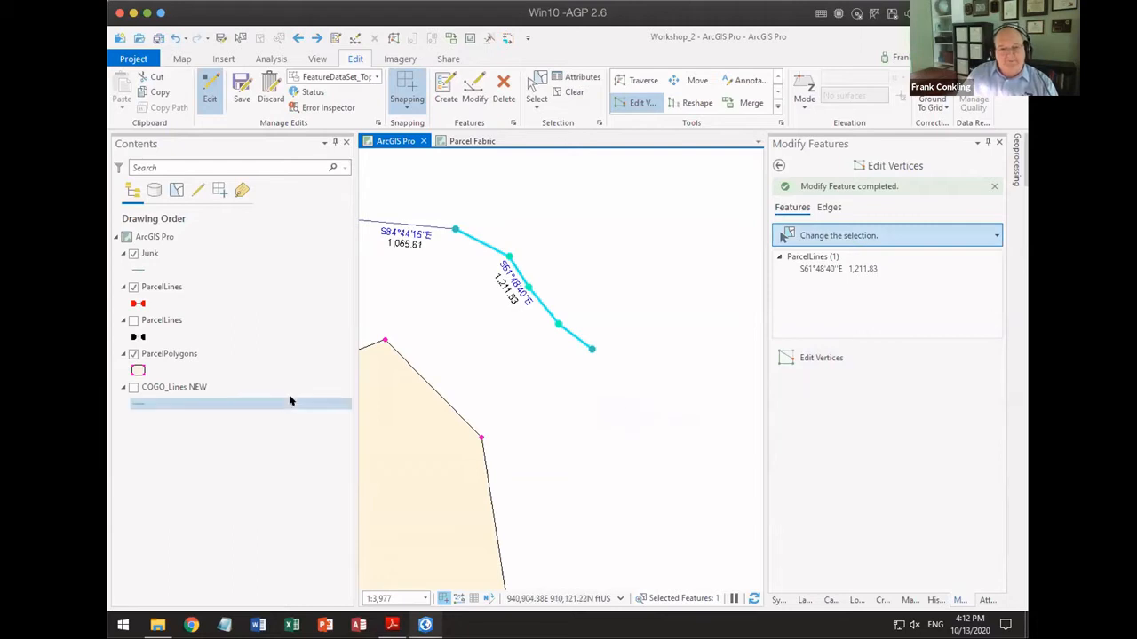
# Step: Select the larger eastern parcel polygon for vertex editing
pyautogui.click(419, 435)
pyautogui.moveTo(431, 468); pyautogui.dragTo(559, 355)
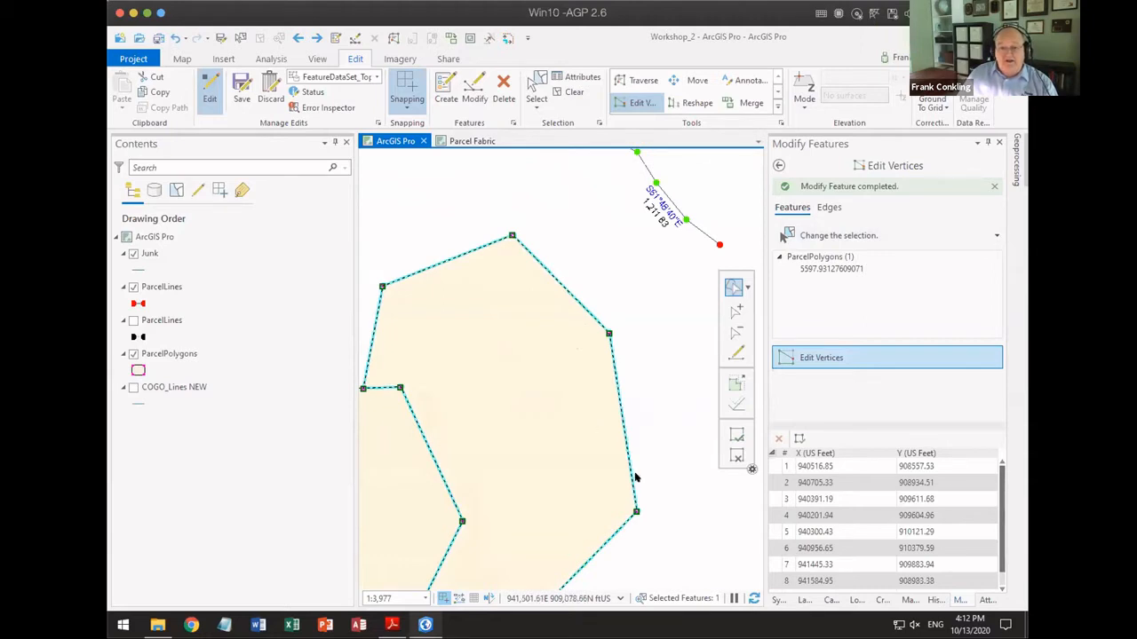
# Step: Try Trim Before at the parcel polygon's north-eastern vertex, then undo the trim
pyautogui.rightClick(609, 334)
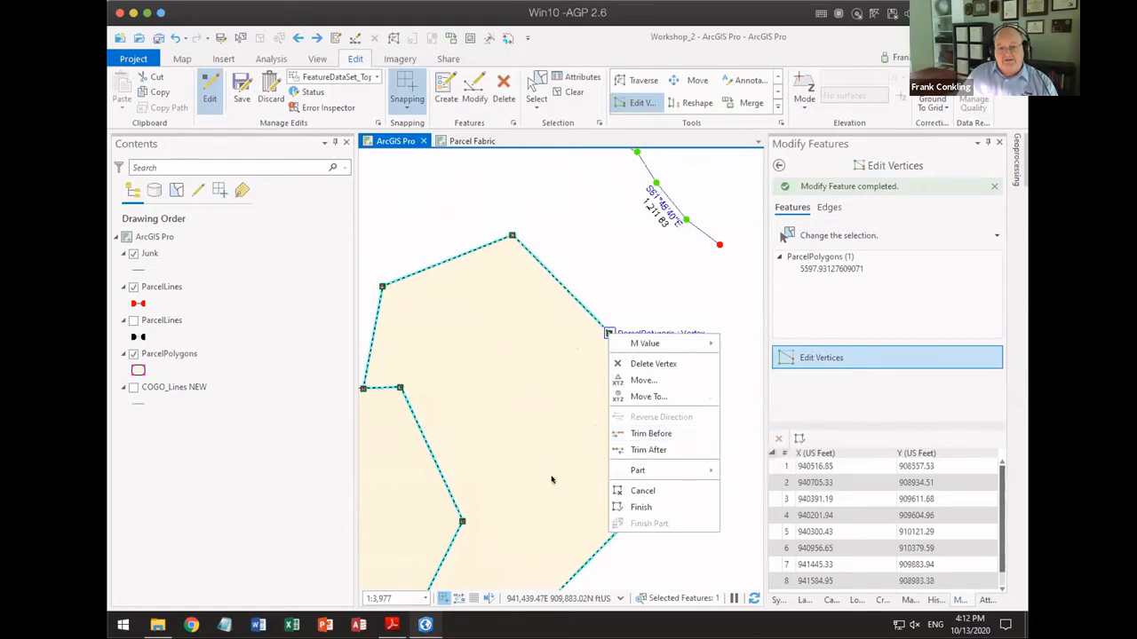
pyautogui.click(660, 435)
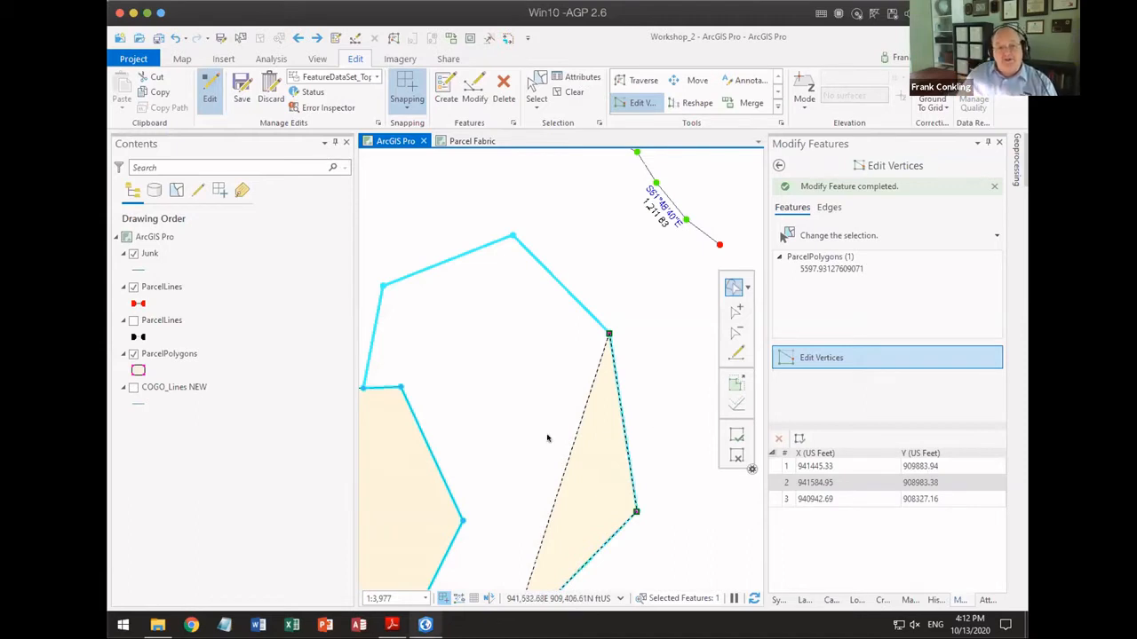
pyautogui.click(176, 38)
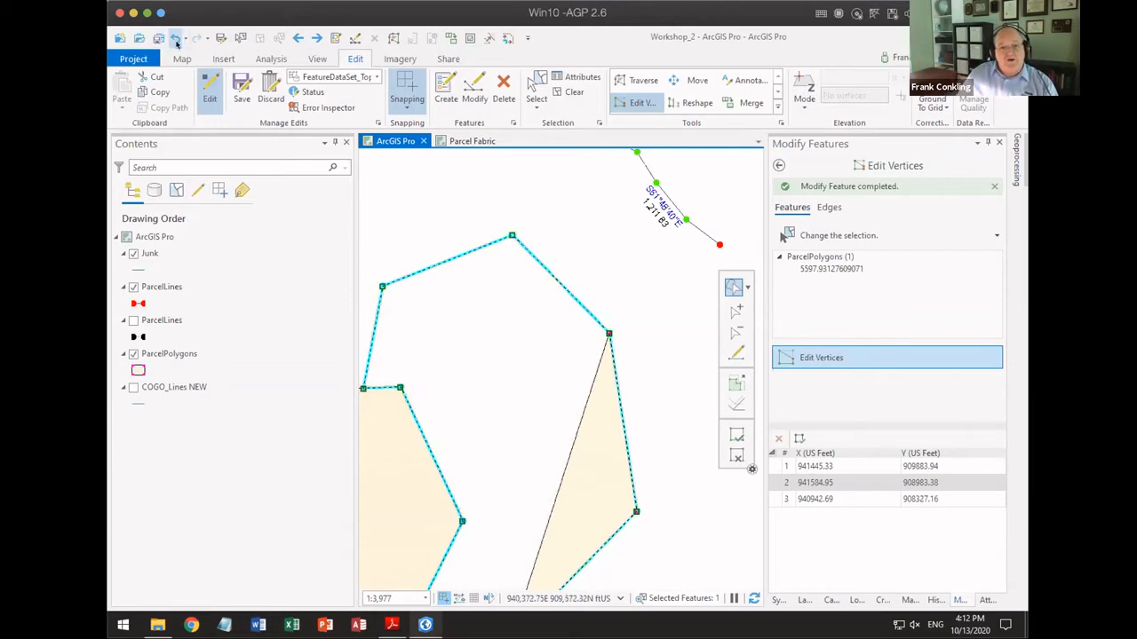
# Step: Apply Trim After at the parcel polygon's north-eastern vertex
pyautogui.rightClick(608, 334)
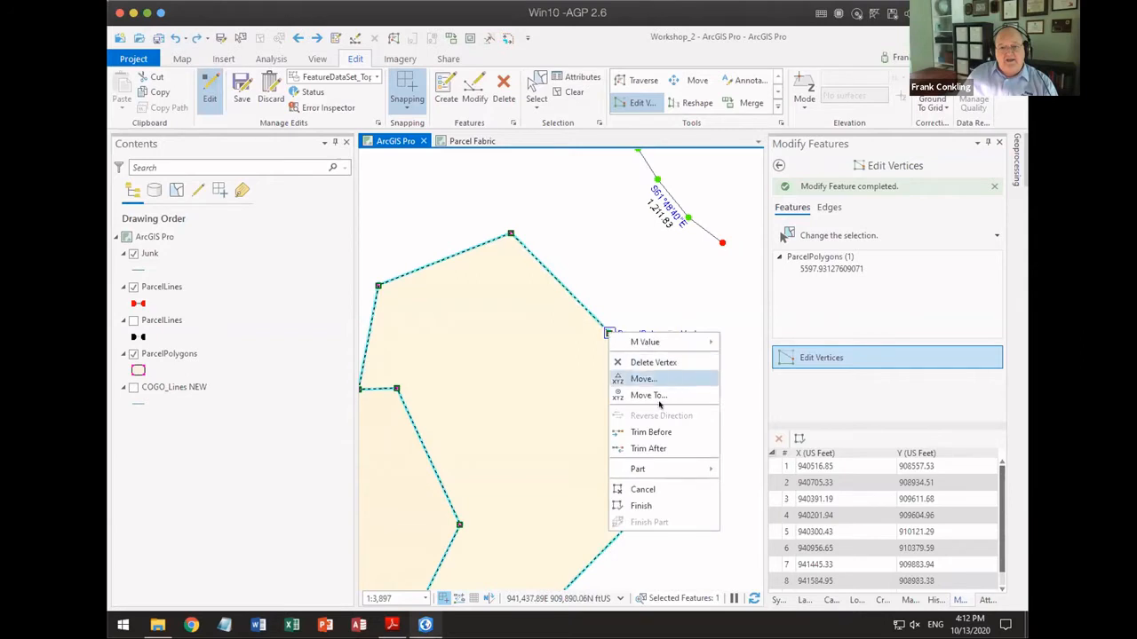
pyautogui.click(649, 448)
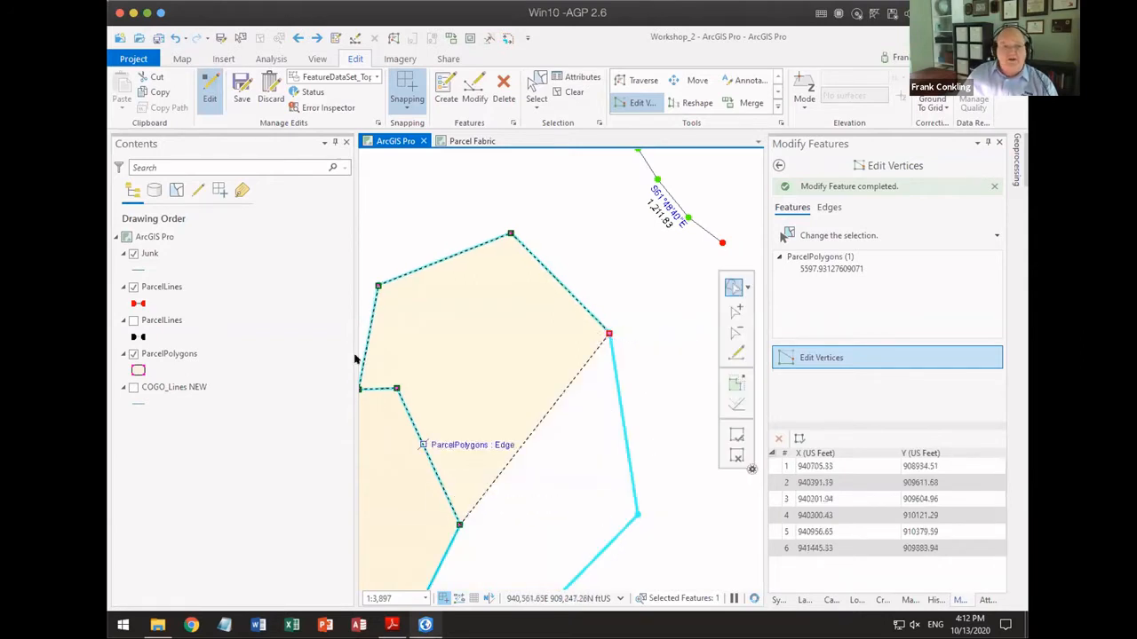
# Step: Undo the Trim After on the eastern parcel polygon, then close vertex editing with the feature deselected
pyautogui.click(176, 39)
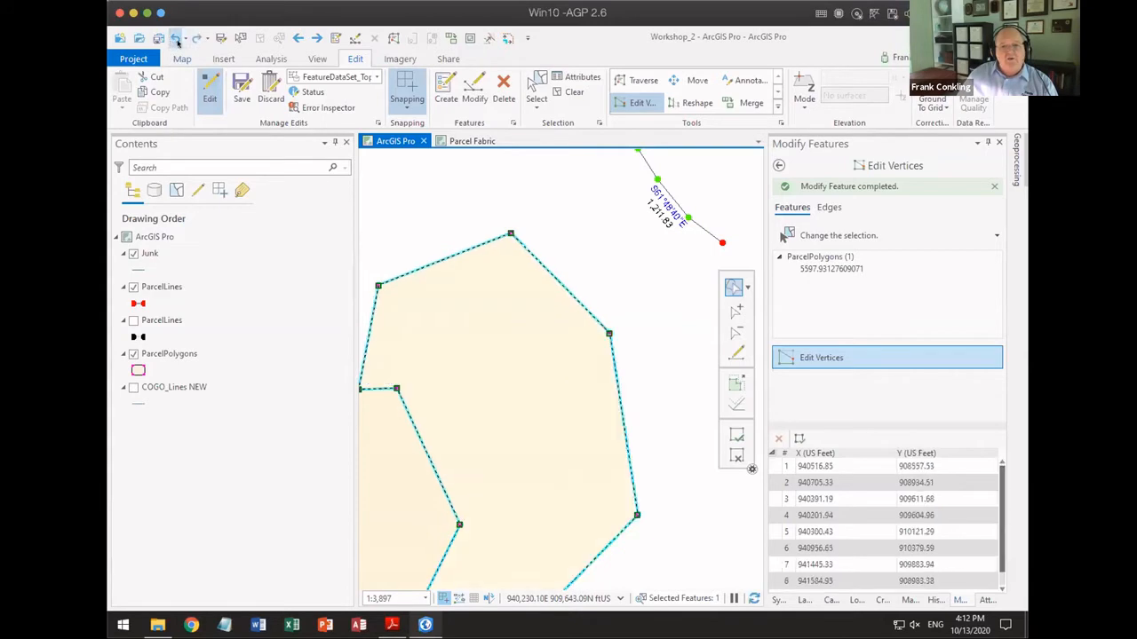
pyautogui.click(736, 457)
pyautogui.click(778, 165)
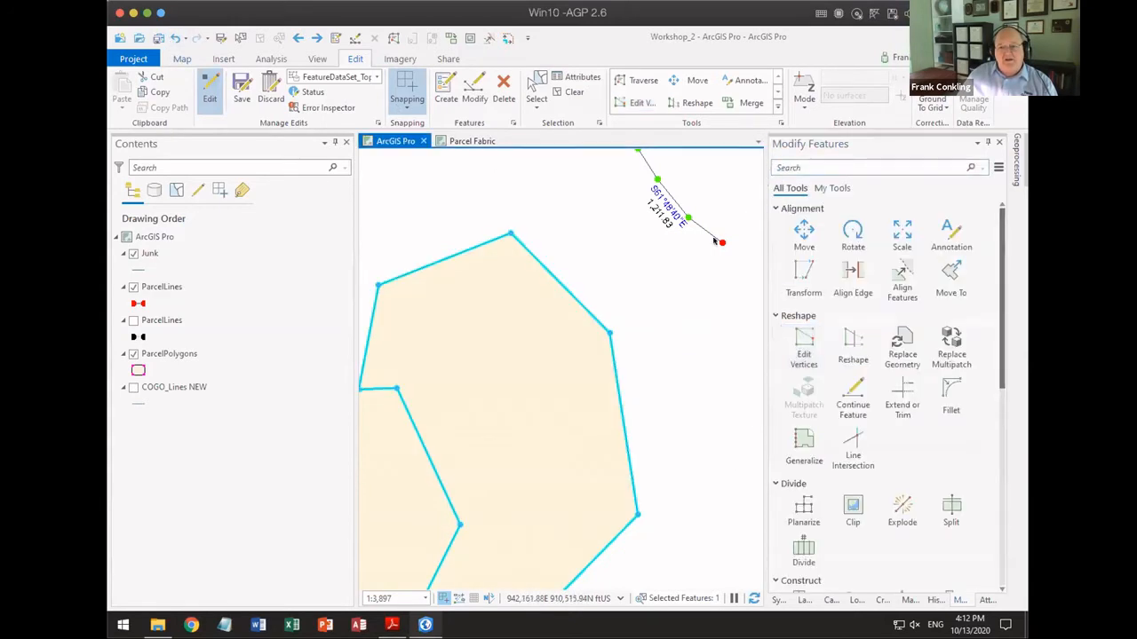
pyautogui.scroll(-3, 615, 255)
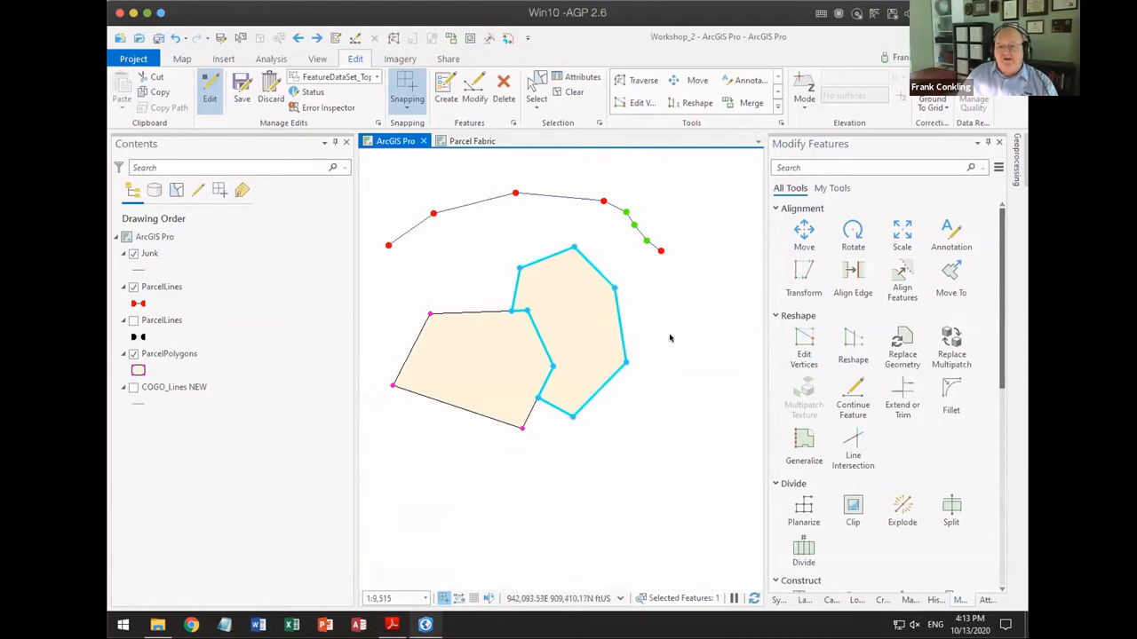
pyautogui.click(573, 91)
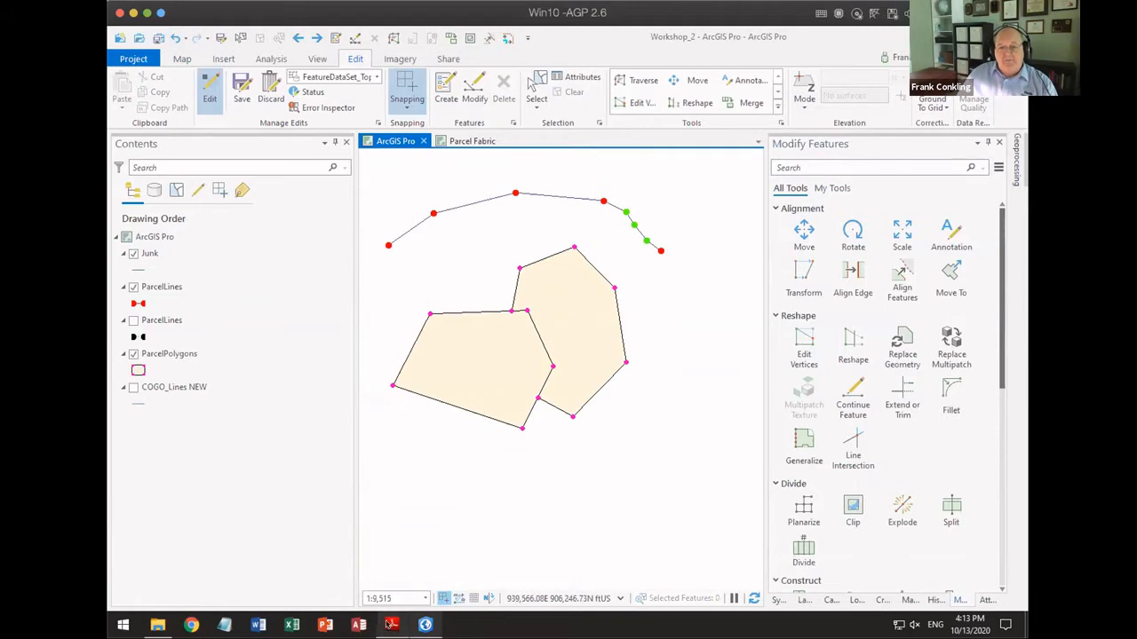
# Step: Switch to the PDF slides in Adobe Reader, advance to the Snap to Feature Context Menu slide, and return to ArcGIS Pro
pyautogui.click(390, 625)
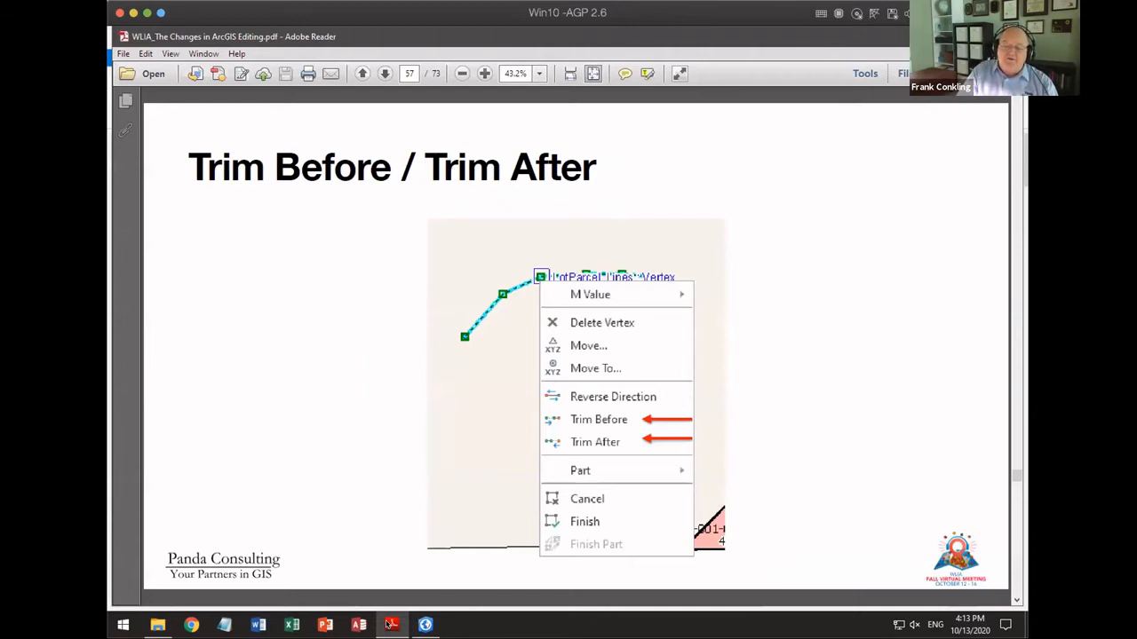
pyautogui.press('pagedown')
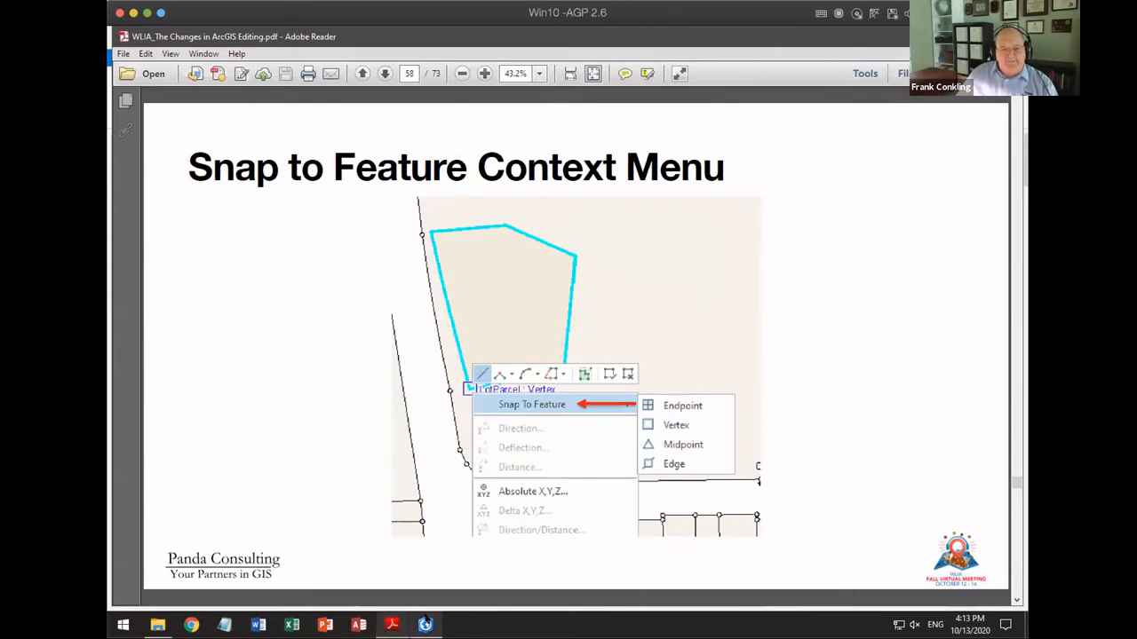
pyautogui.click(426, 623)
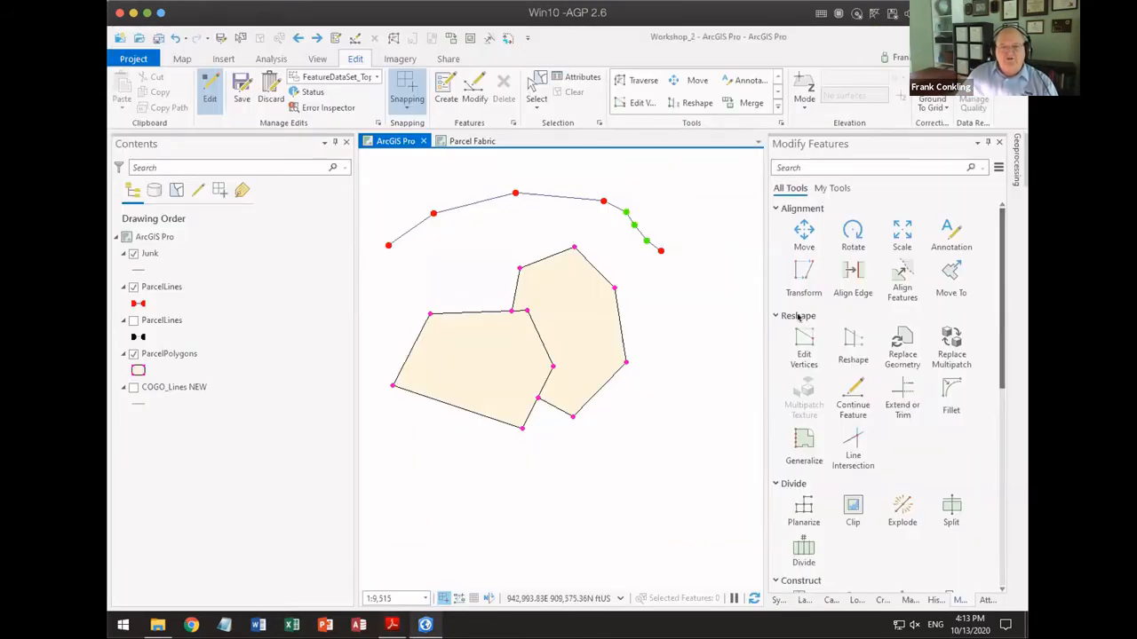
# Step: Start a ParcelPolygons polygon just east of the eastern parcel's north-eastern corner and place its second vertex there with Snap To Feature Endpoint
pyautogui.click(875, 600)
pyautogui.click(791, 311)
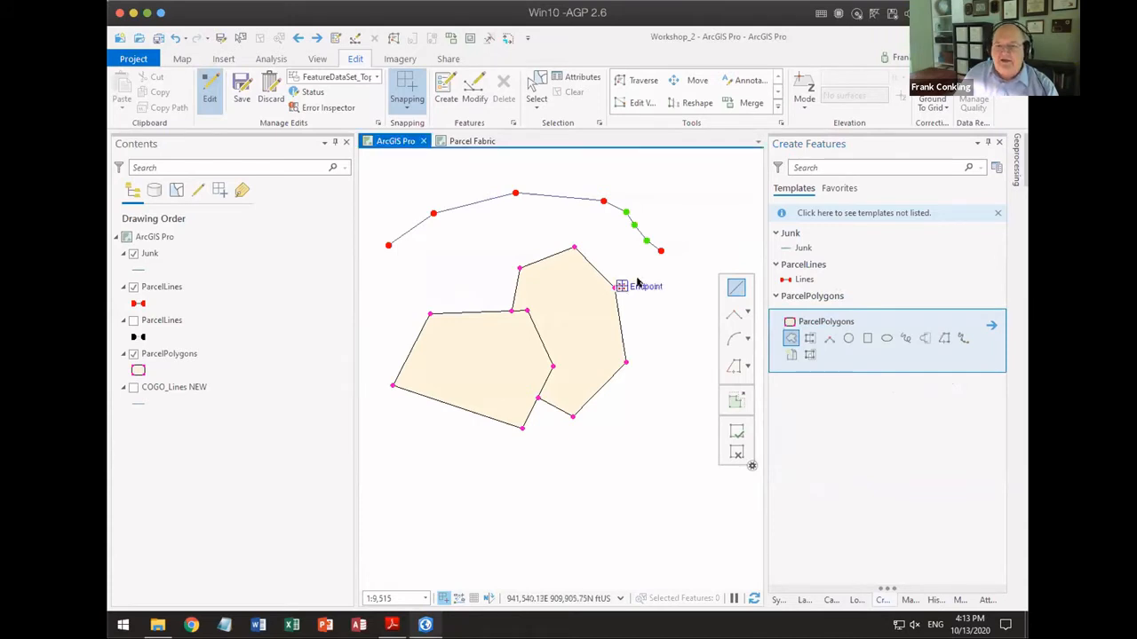
pyautogui.click(637, 283)
pyautogui.scroll(2, 636, 283)
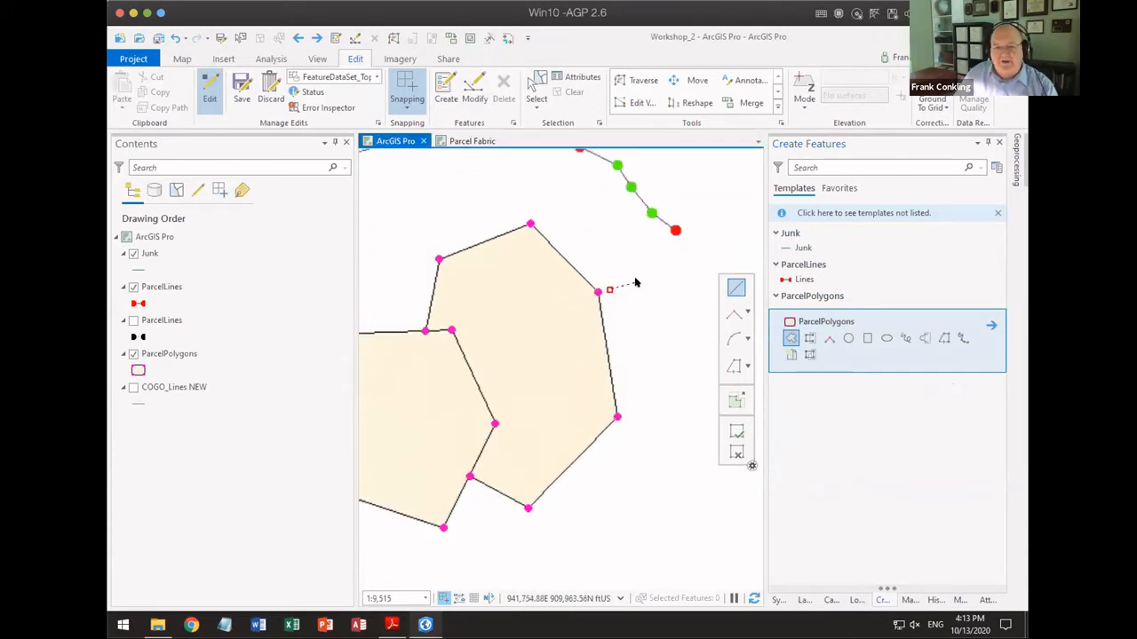
pyautogui.scroll(2, 636, 282)
pyautogui.rightClick(577, 302)
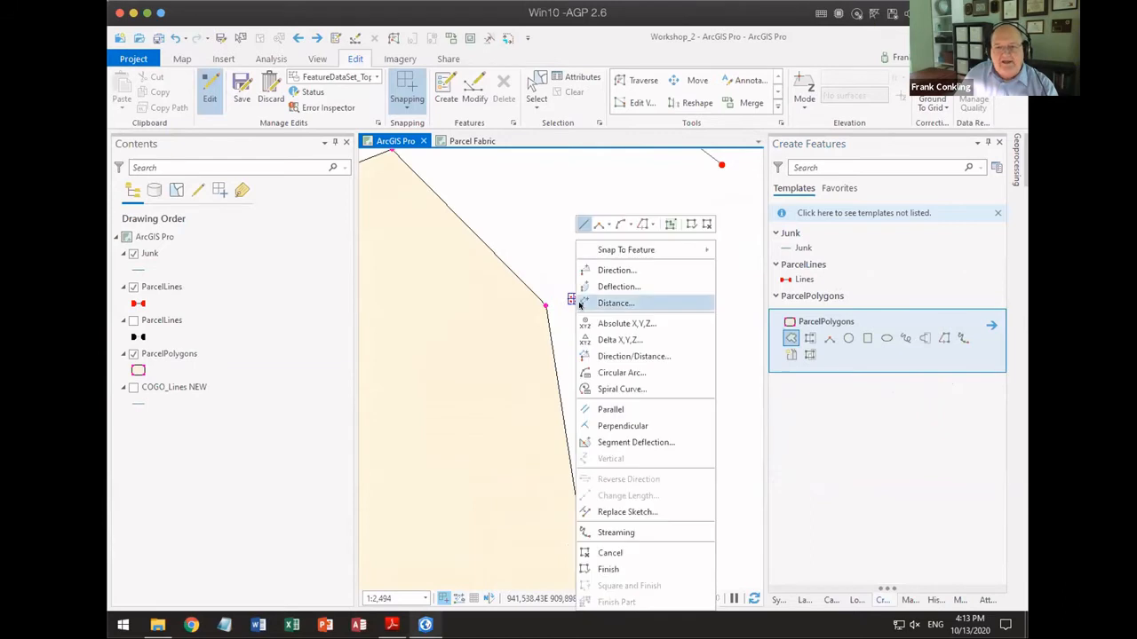
pyautogui.moveTo(660, 255)
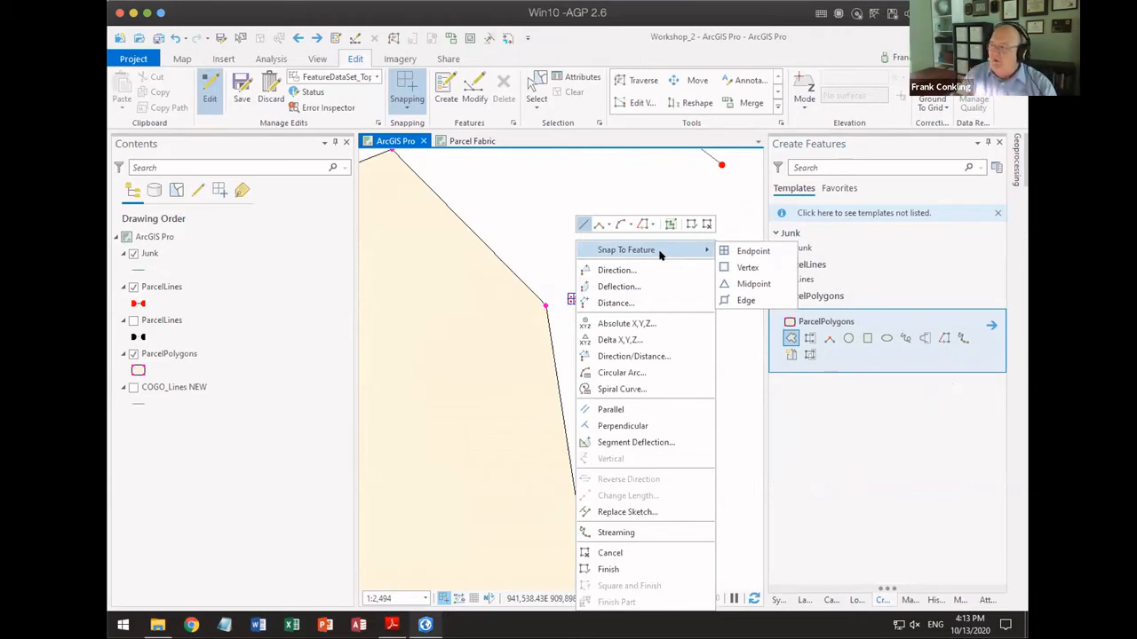
pyautogui.click(746, 252)
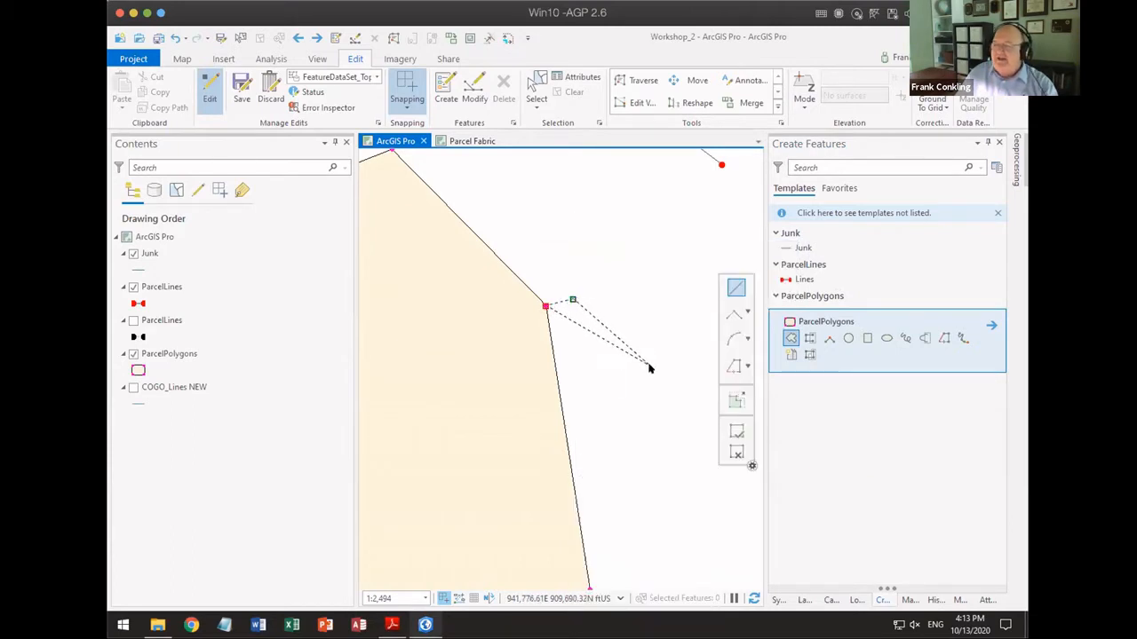
# Step: Add a vertex at the eastern parcel's south-eastern corner using the Snap To Feature Vertex option
pyautogui.moveTo(640, 468); pyautogui.dragTo(612, 295)
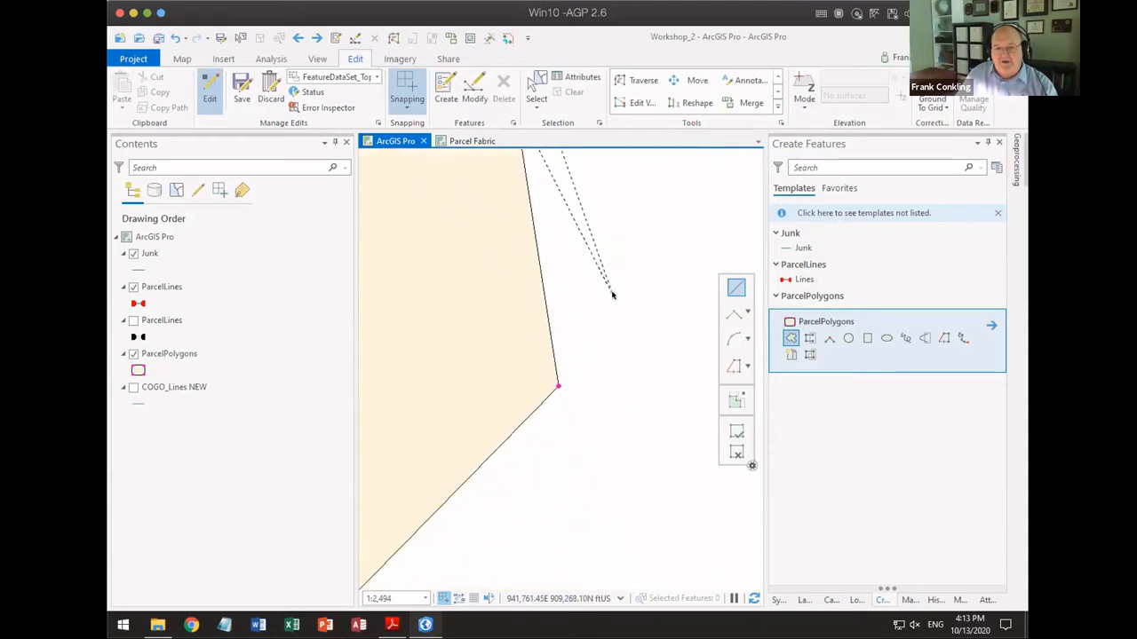
pyautogui.rightClick(569, 383)
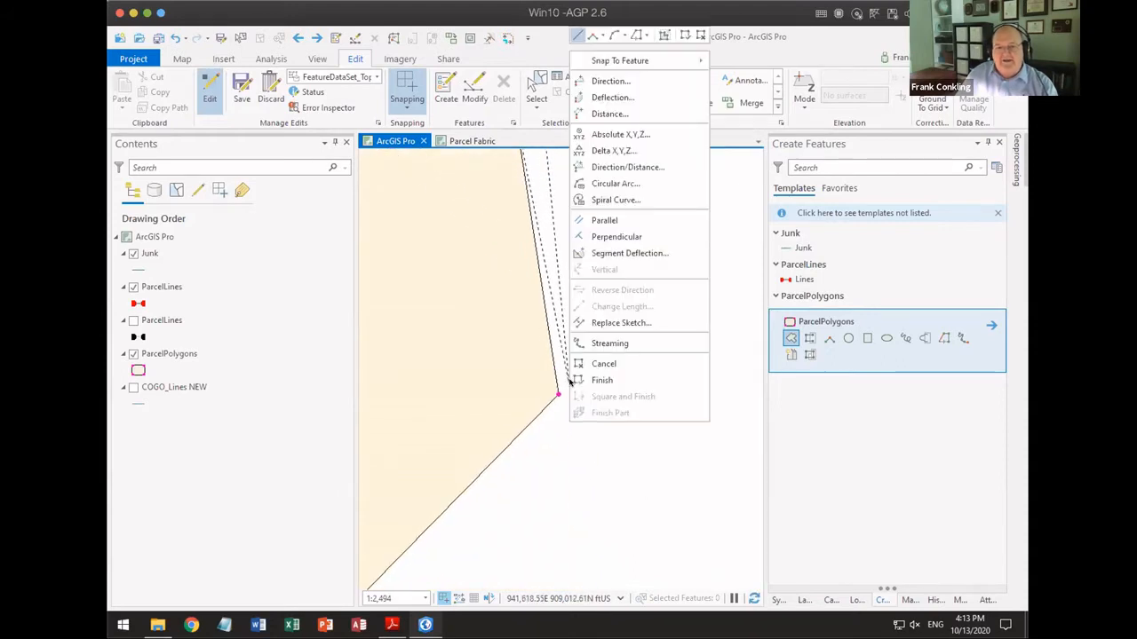
pyautogui.click(737, 79)
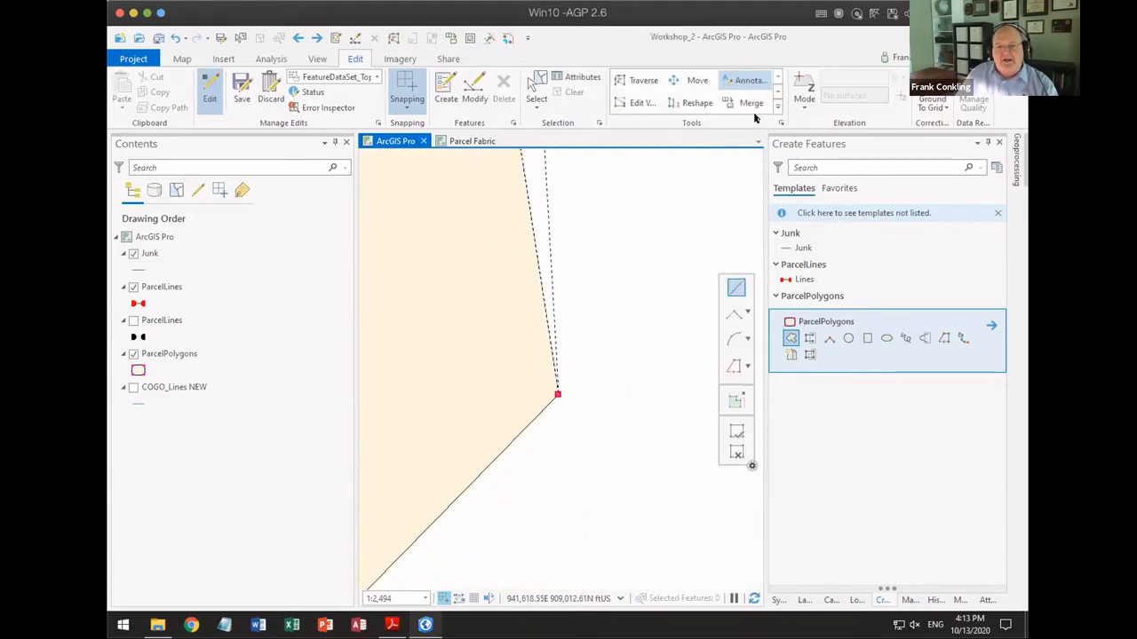
# Step: Add four freehand vertices east of the parcel, running north towards the end of the ParcelLines line
pyautogui.scroll(-3, 671, 325)
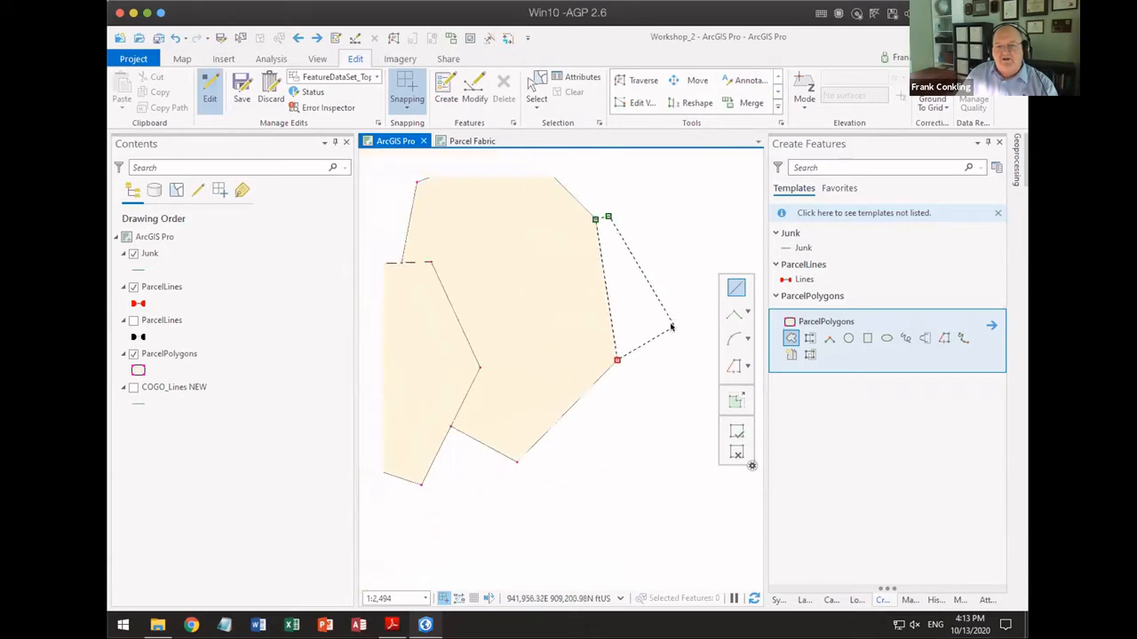
pyautogui.moveTo(667, 315); pyautogui.dragTo(504, 373)
pyautogui.click(540, 379)
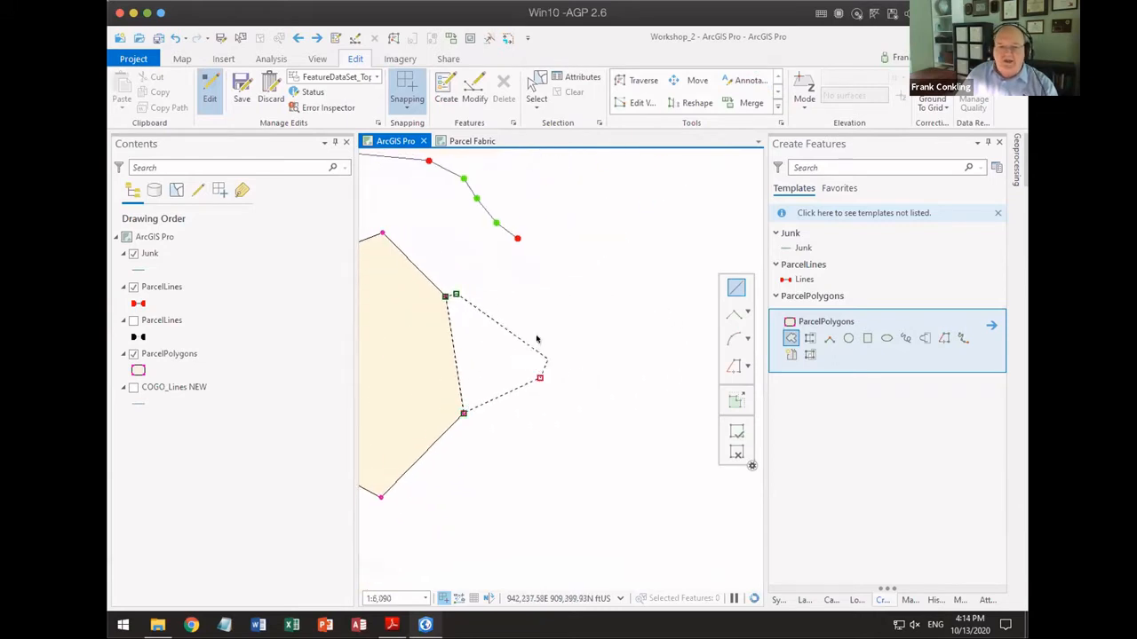
pyautogui.click(536, 337)
pyautogui.click(530, 288)
pyautogui.click(506, 255)
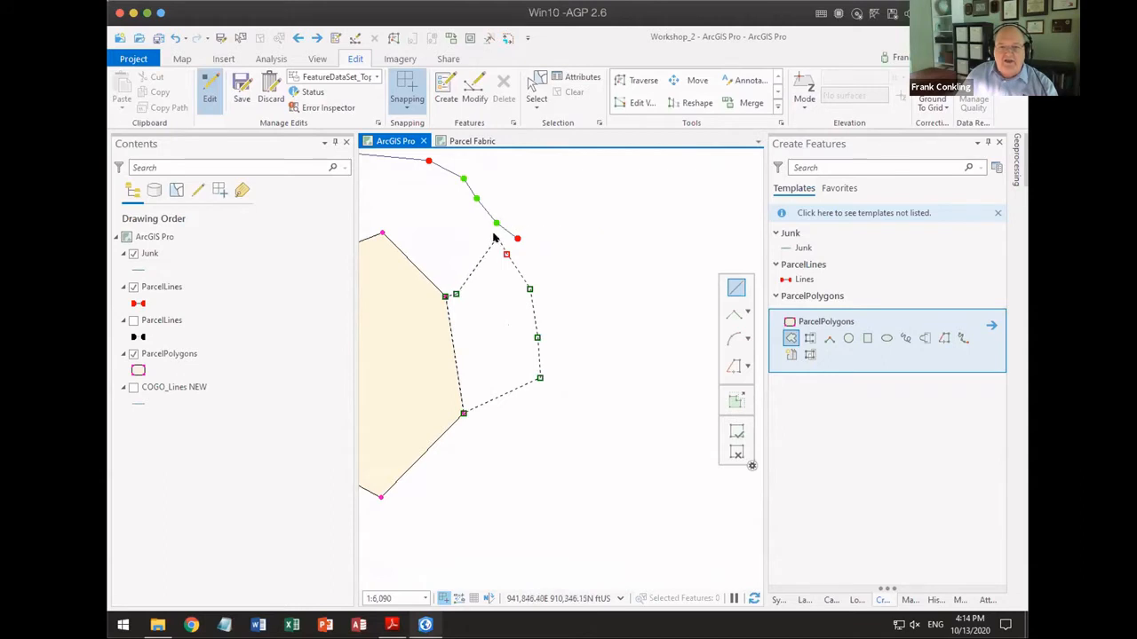
# Step: Snap the last vertex to the midpoint of the ParcelLines line's final segment with Snap To Feature and finish the polygon
pyautogui.scroll(2, 495, 238)
pyautogui.rightClick(498, 240)
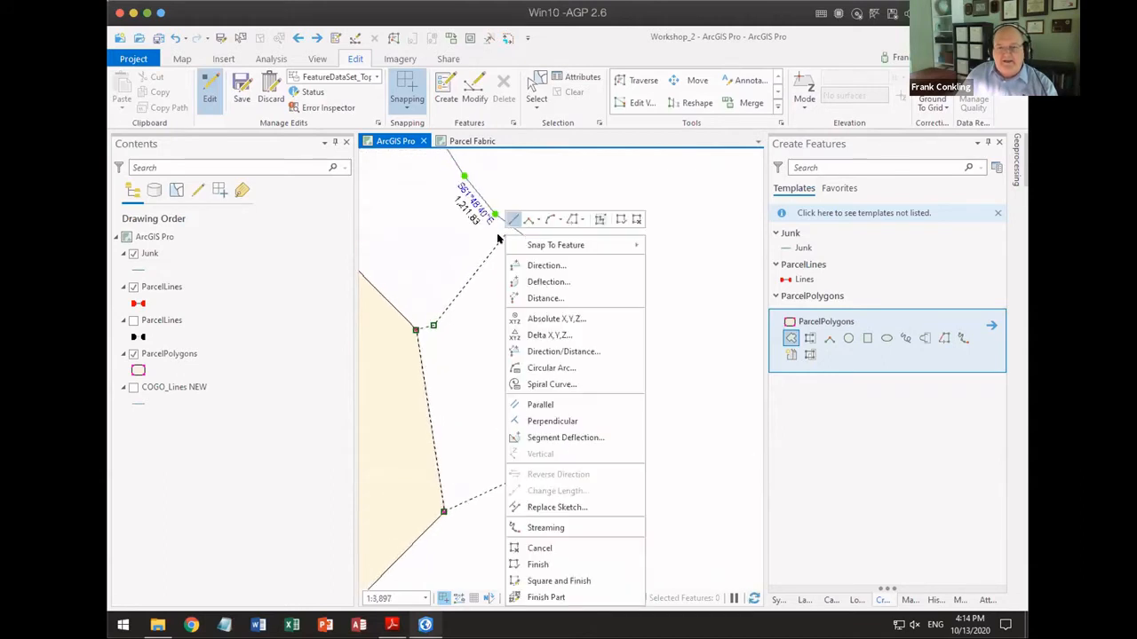
pyautogui.moveTo(627, 245)
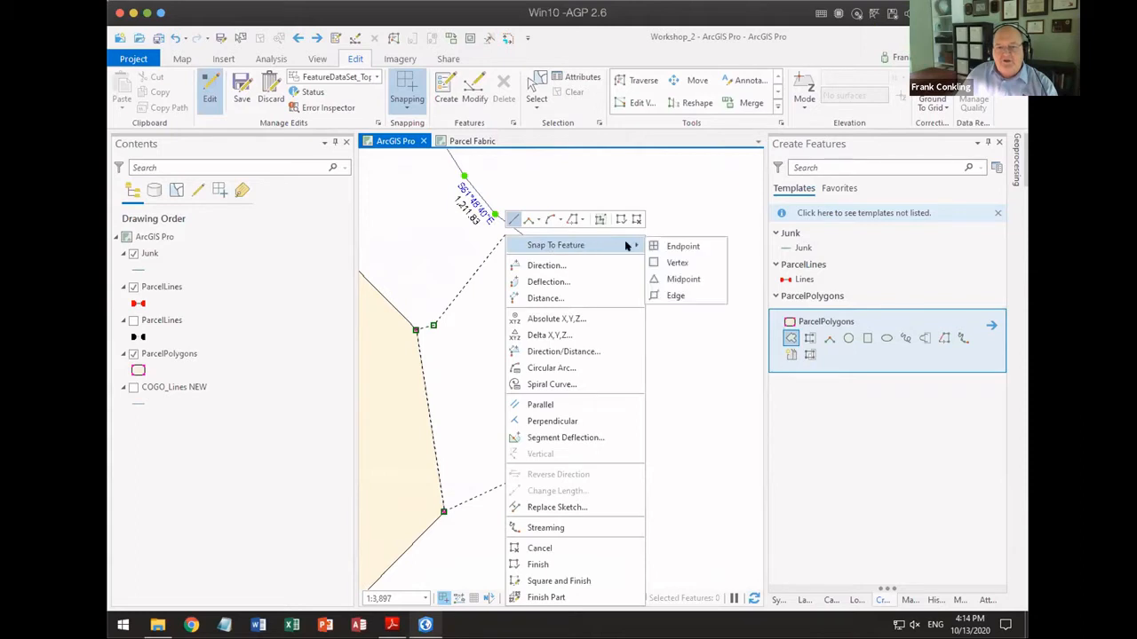
pyautogui.click(668, 280)
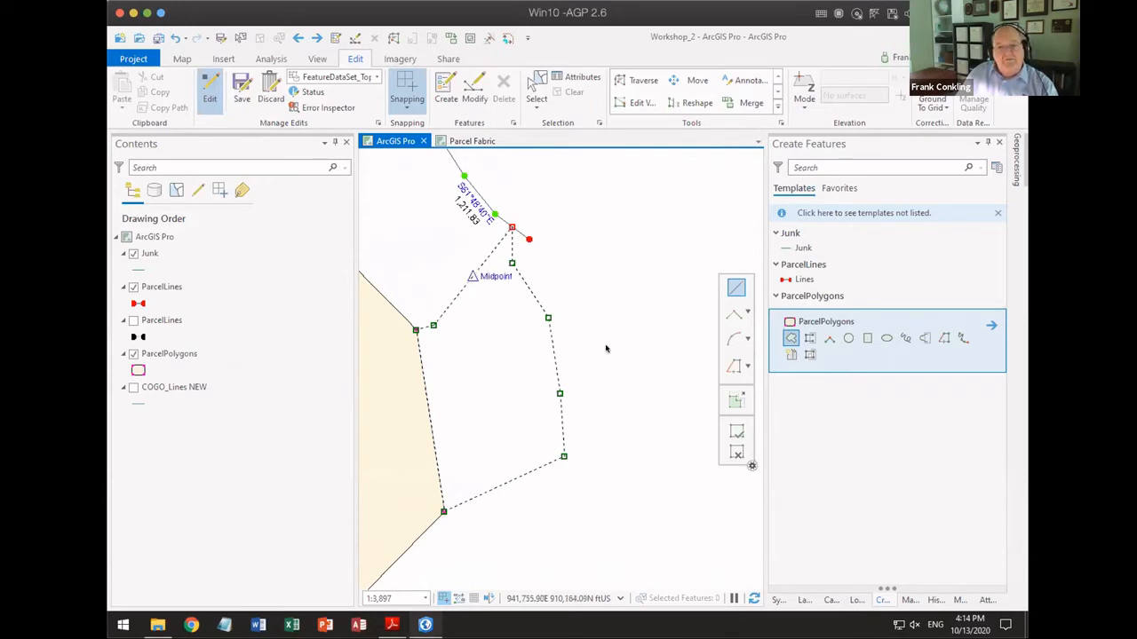
pyautogui.click(736, 431)
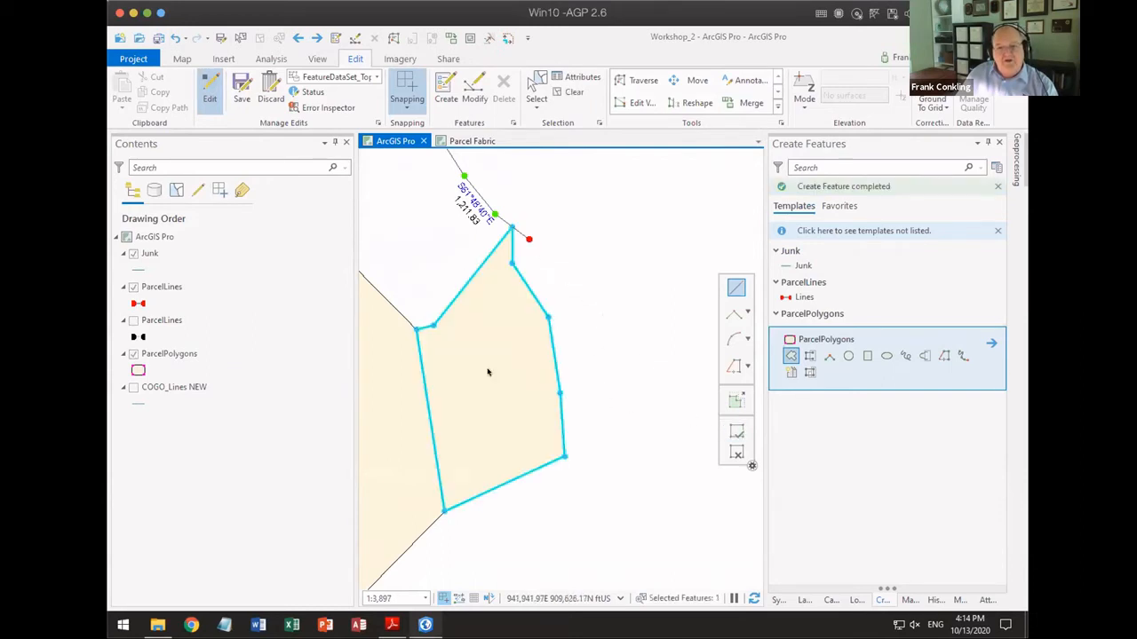
pyautogui.scroll(-4, 559, 352)
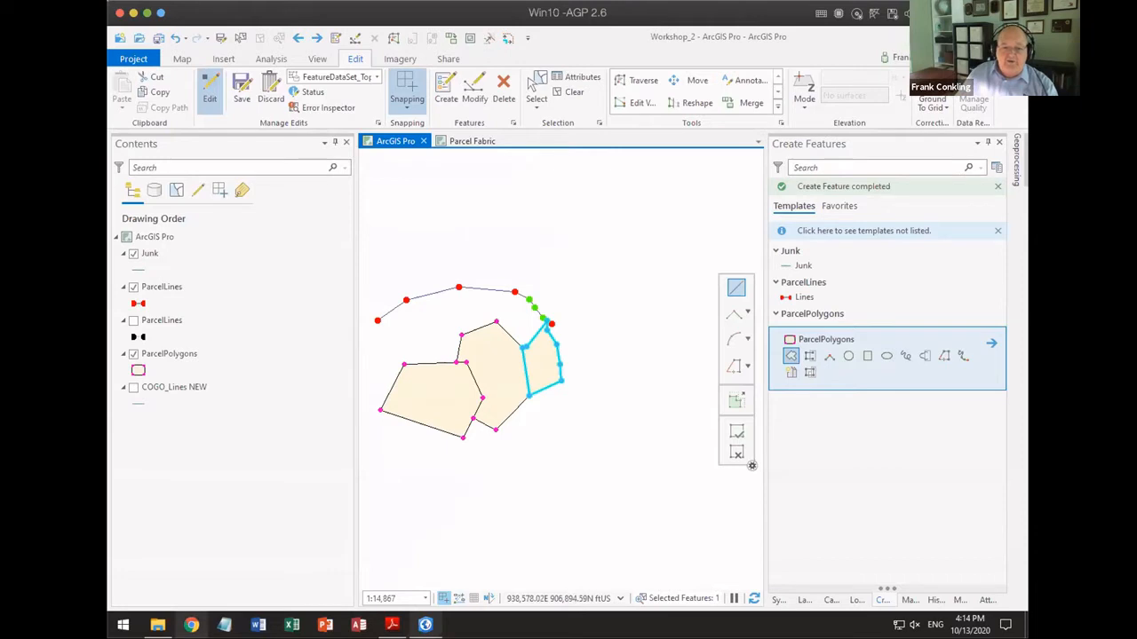
# Step: Switch to the PDF slides, advance to the Changes to Reshape tool slide, and return to ArcGIS Pro
pyautogui.click(391, 624)
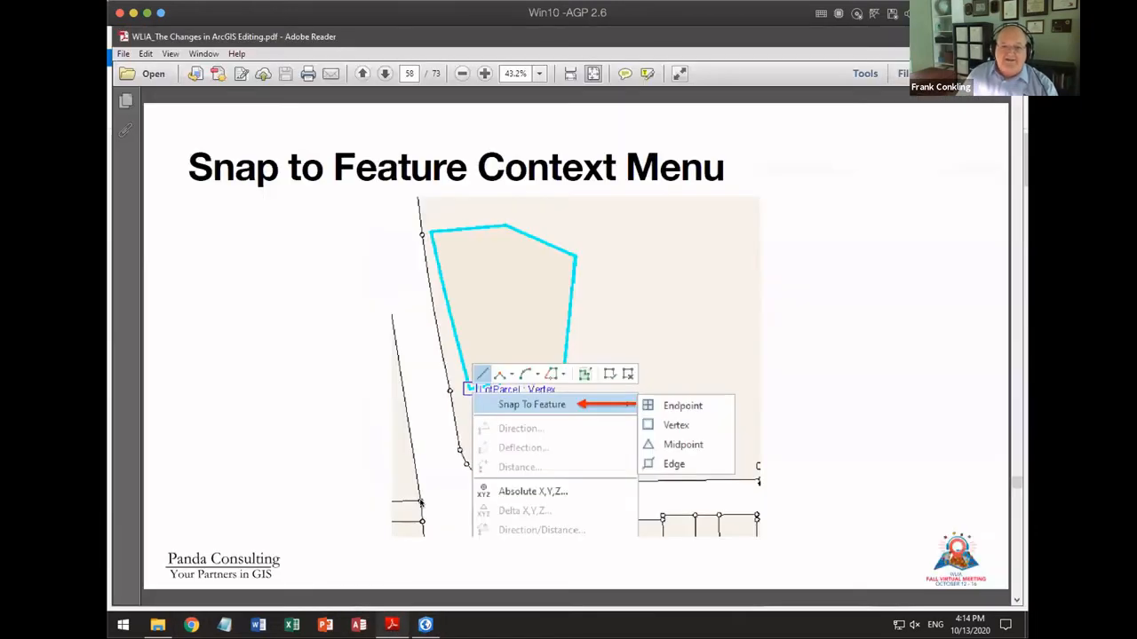
pyautogui.press('Right')
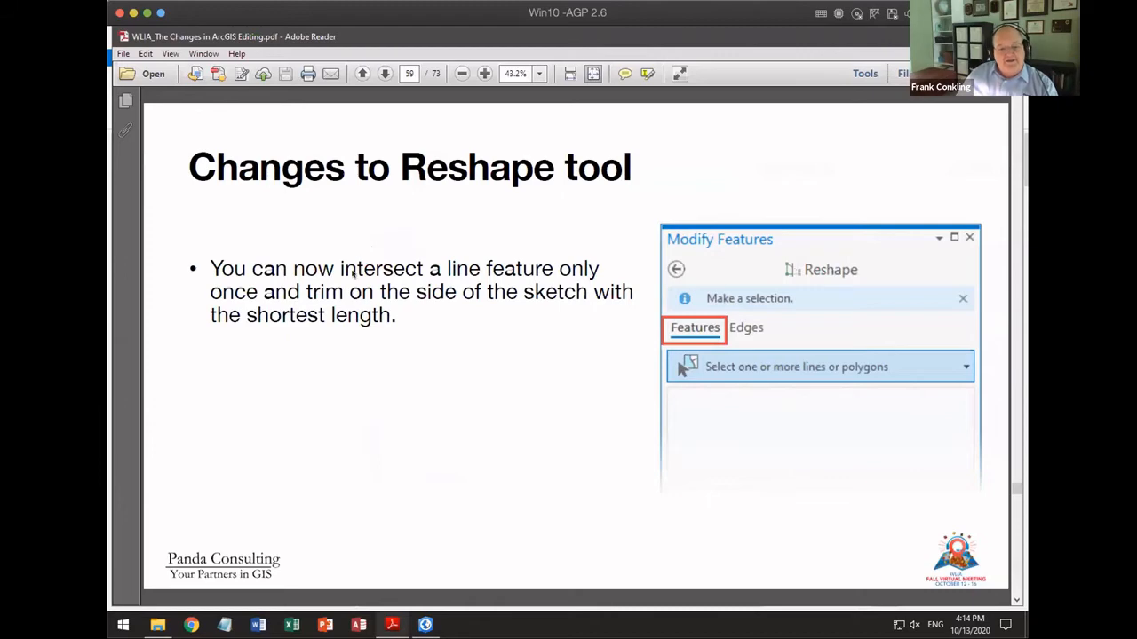
pyautogui.click(425, 625)
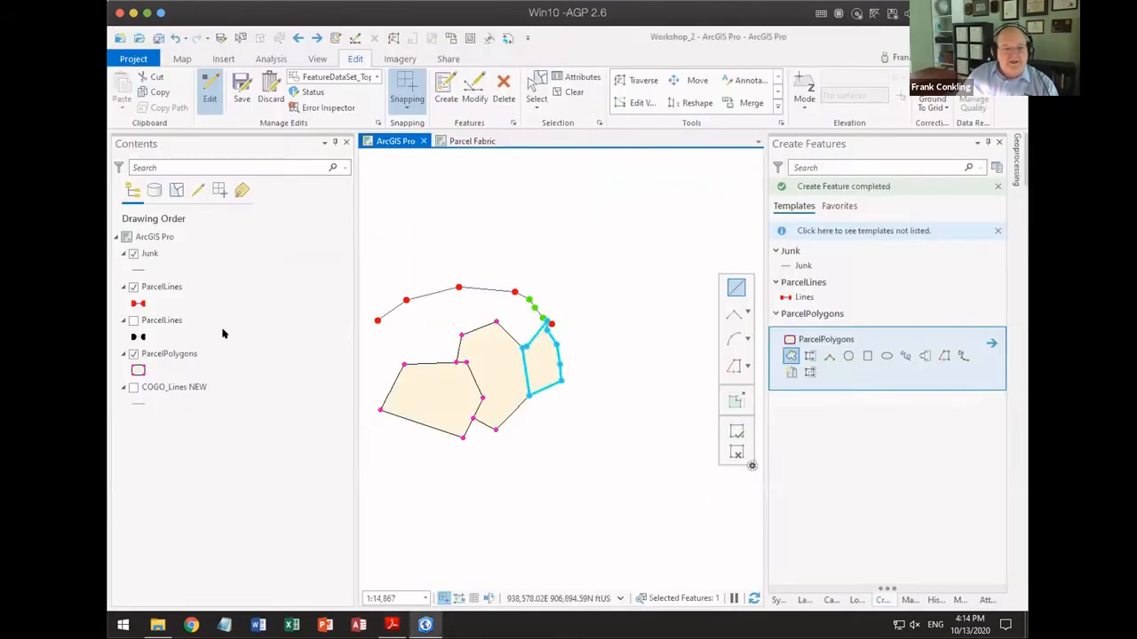
# Step: Review the Editing options down to the vertex symbology and appearance settings, then close them without changes and return to the map
pyautogui.click(133, 59)
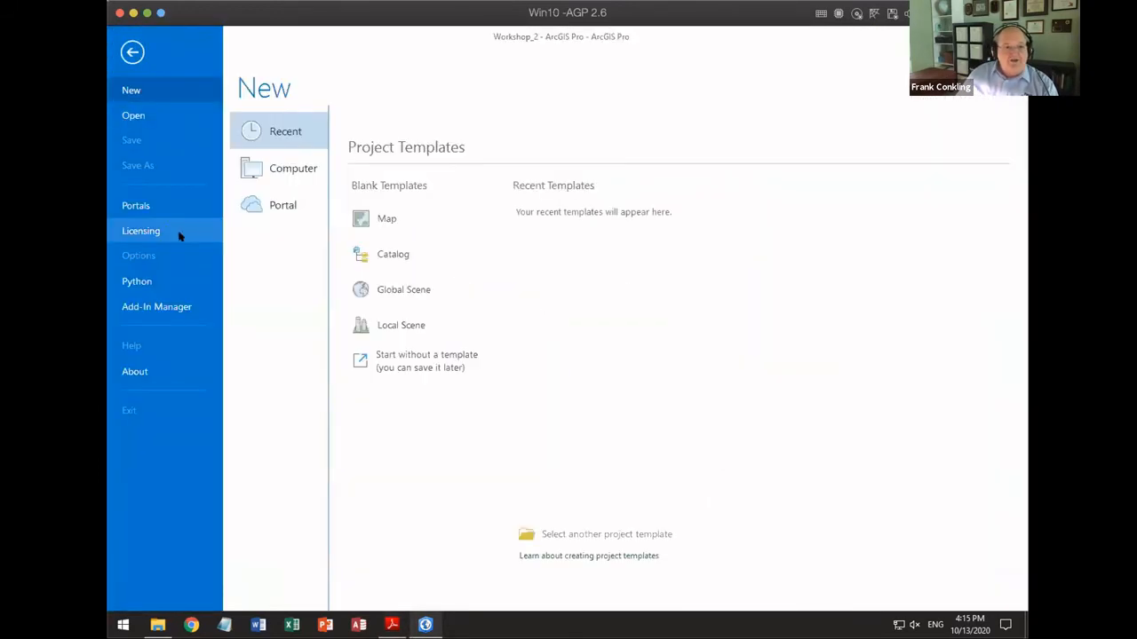
pyautogui.click(193, 257)
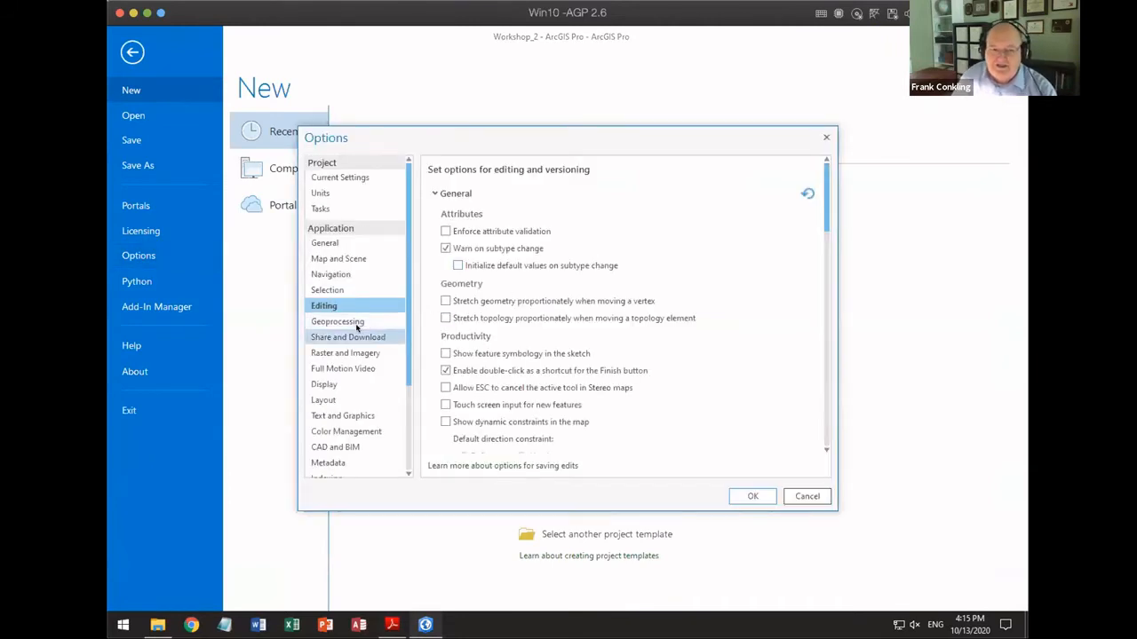
pyautogui.scroll(-6, 691, 347)
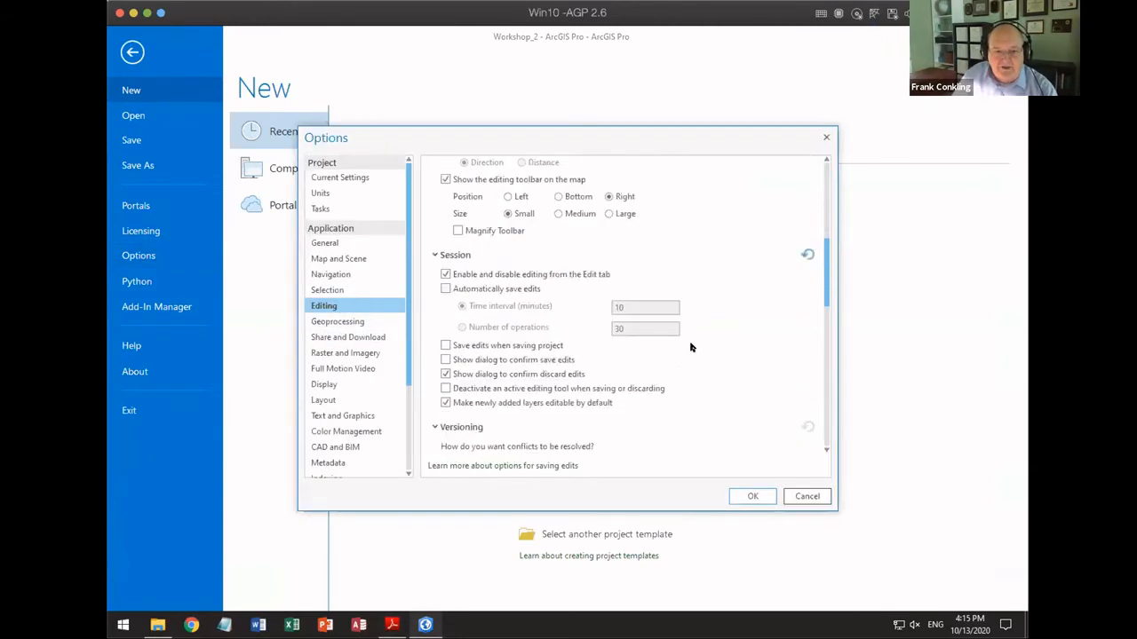
pyautogui.scroll(-10, 691, 347)
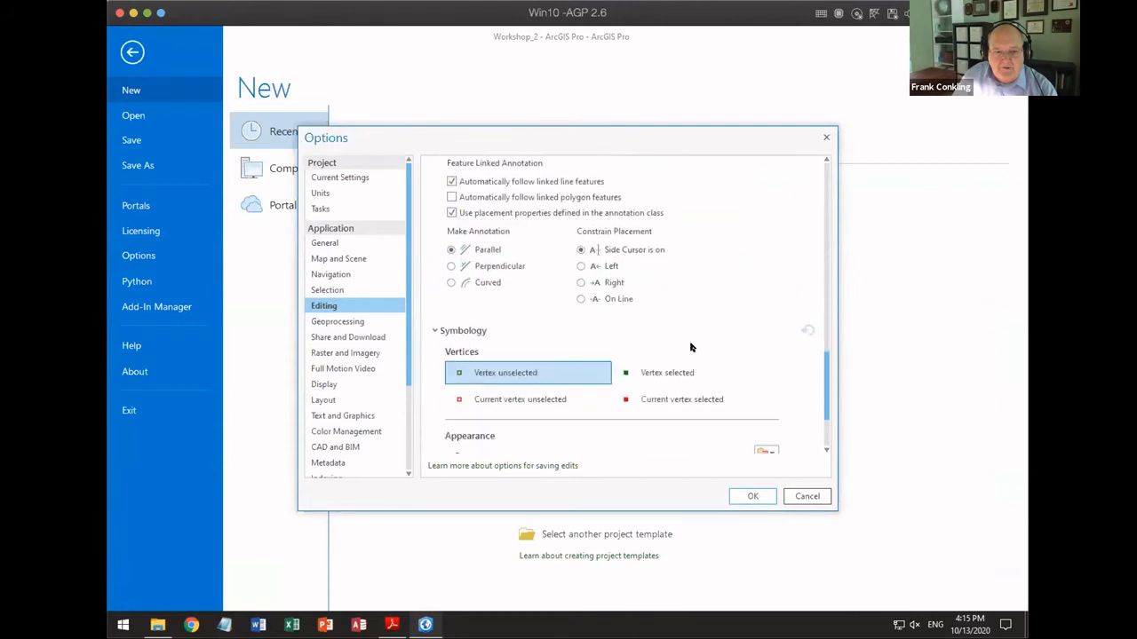
pyautogui.scroll(-3, 690, 347)
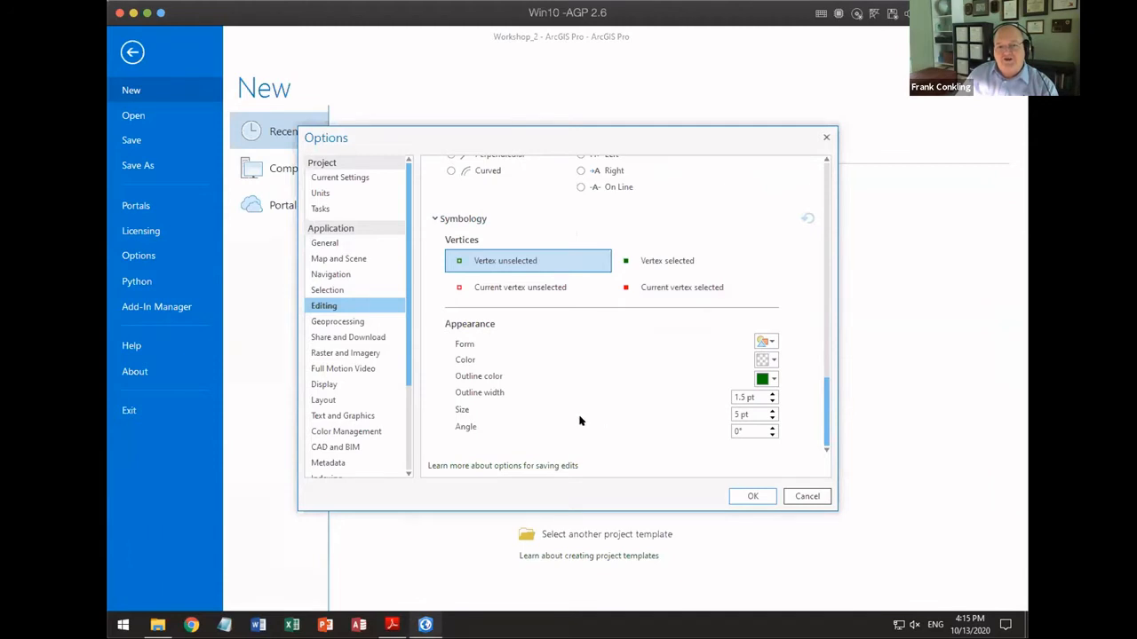
pyautogui.scroll(2, 579, 418)
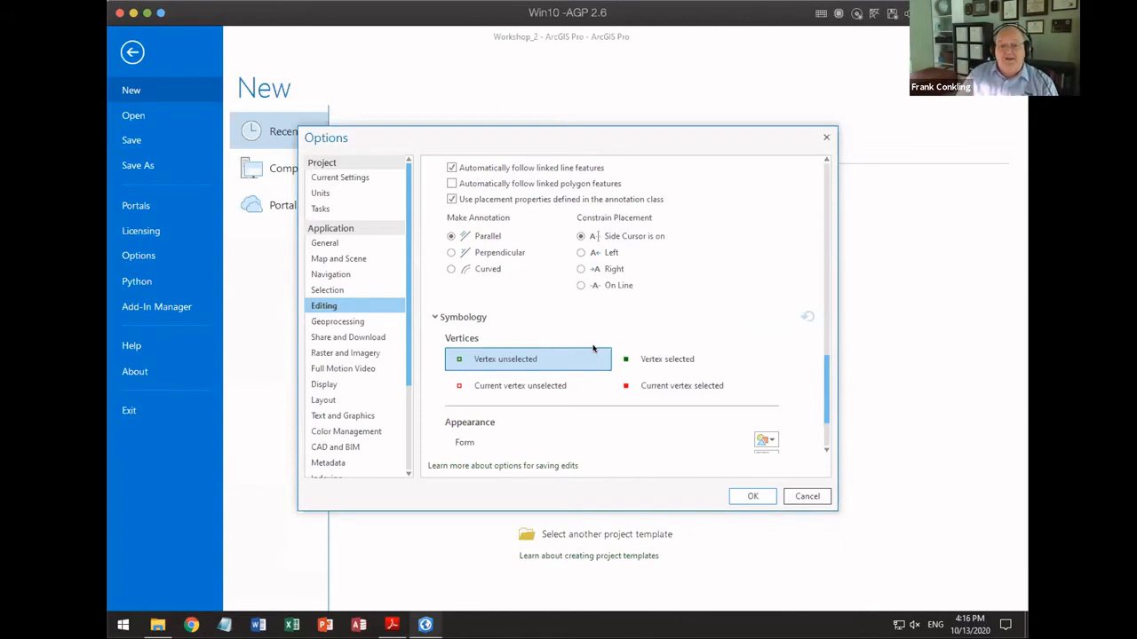
pyautogui.click(805, 496)
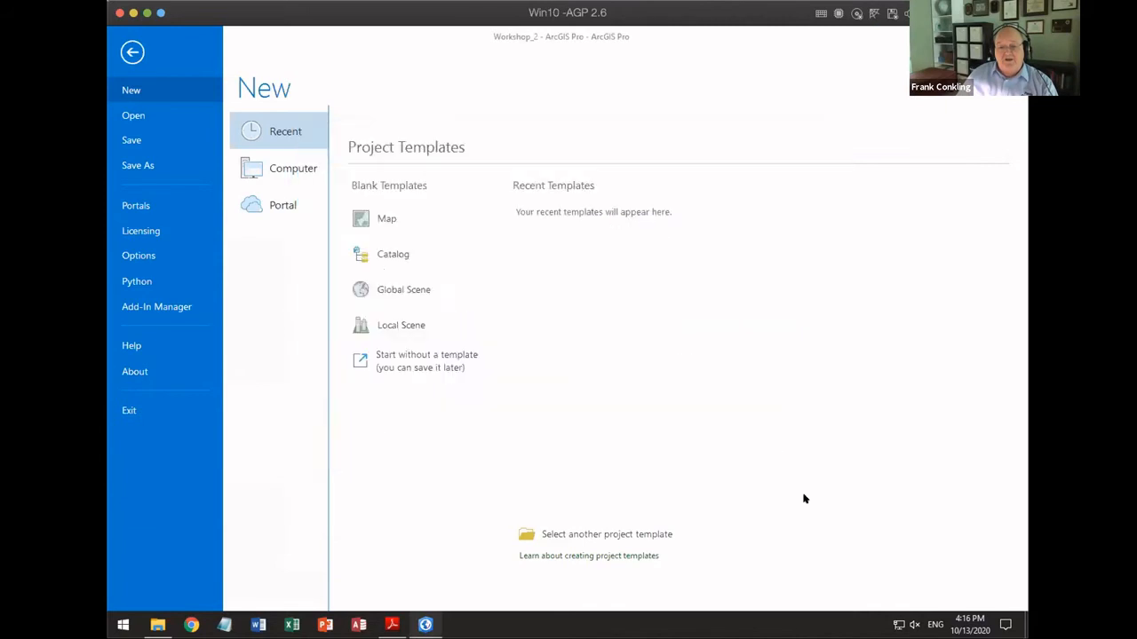
pyautogui.click(132, 52)
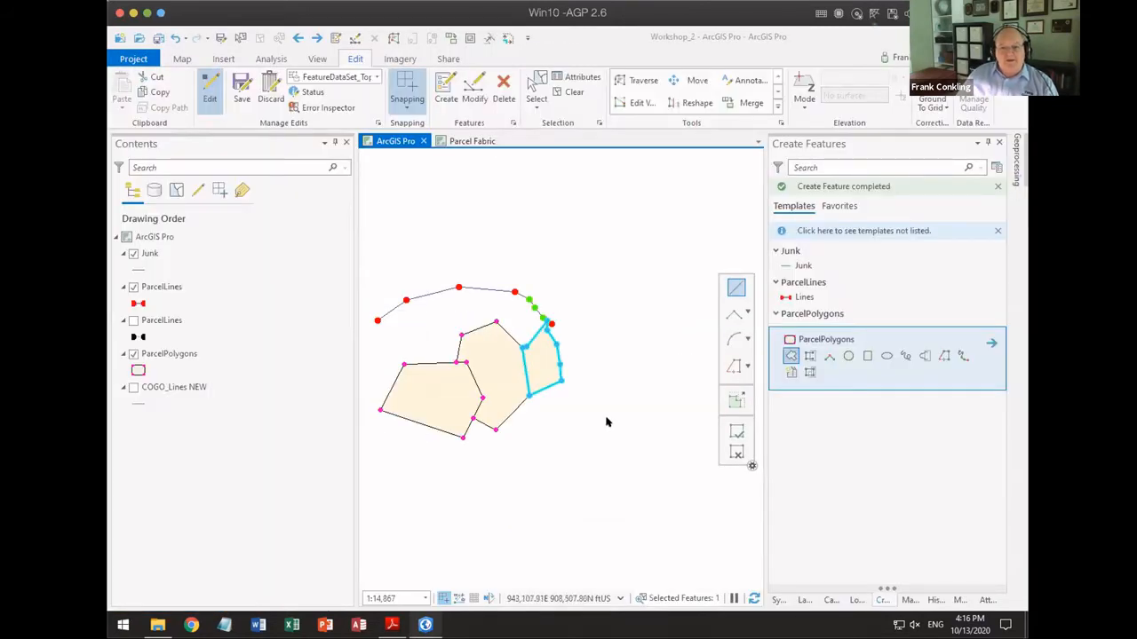
# Step: Clear the selection of the newly created parcel polygon
pyautogui.click(570, 92)
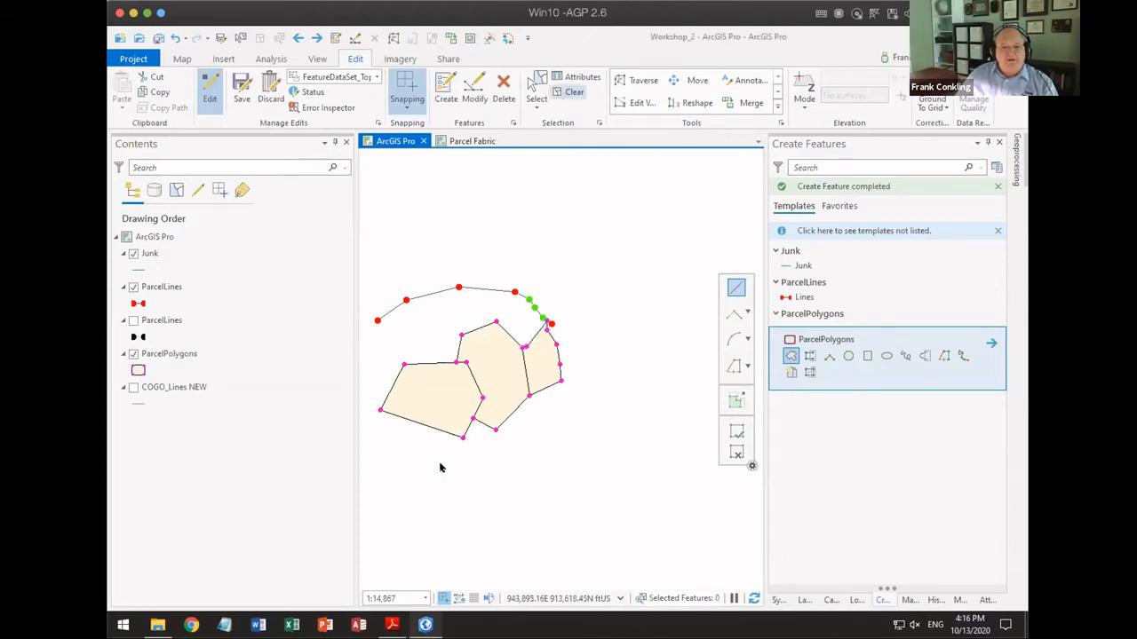
# Step: Check the Changes to Reshape tool slide in the PDF, return to ArcGIS Pro, and open Reshape for the easternmost ParcelLines line
pyautogui.click(392, 624)
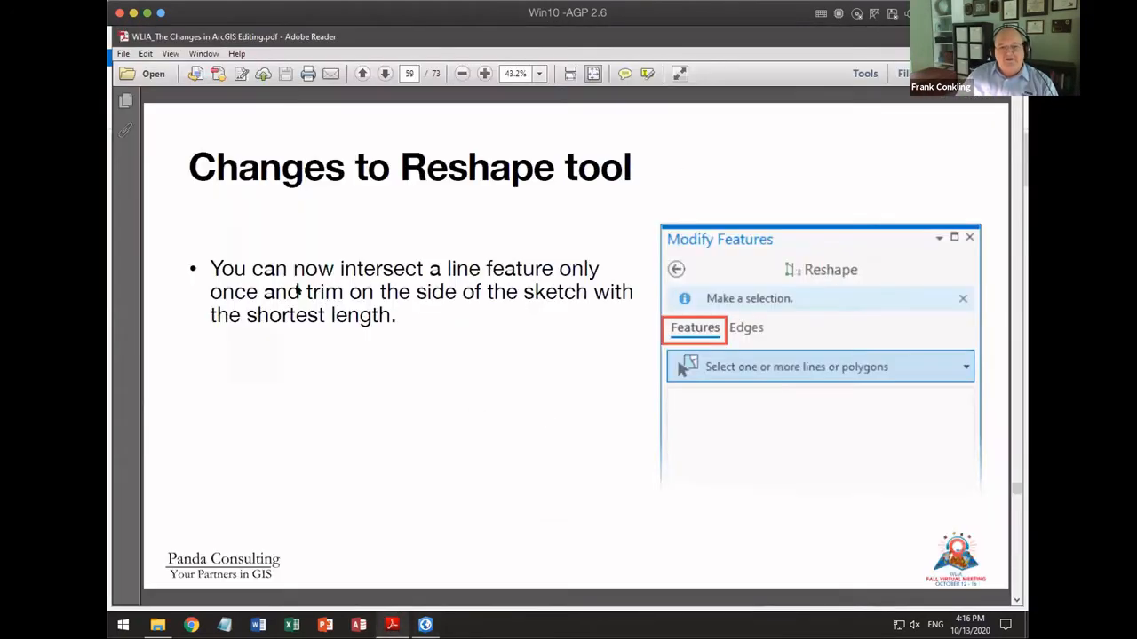
pyautogui.click(429, 624)
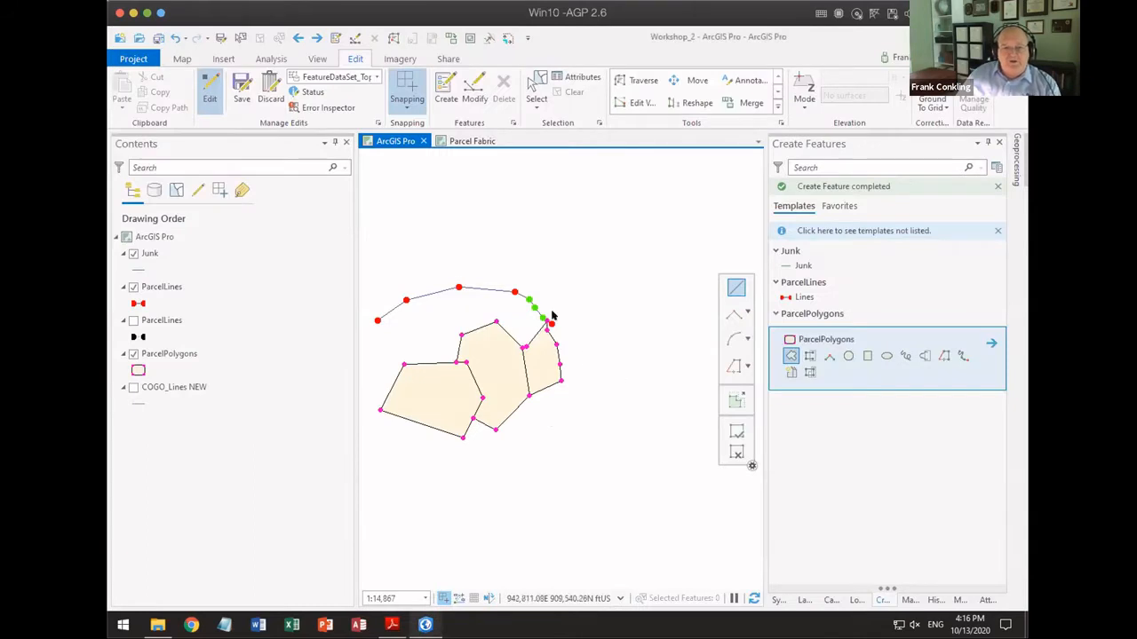
pyautogui.scroll(3, 537, 312)
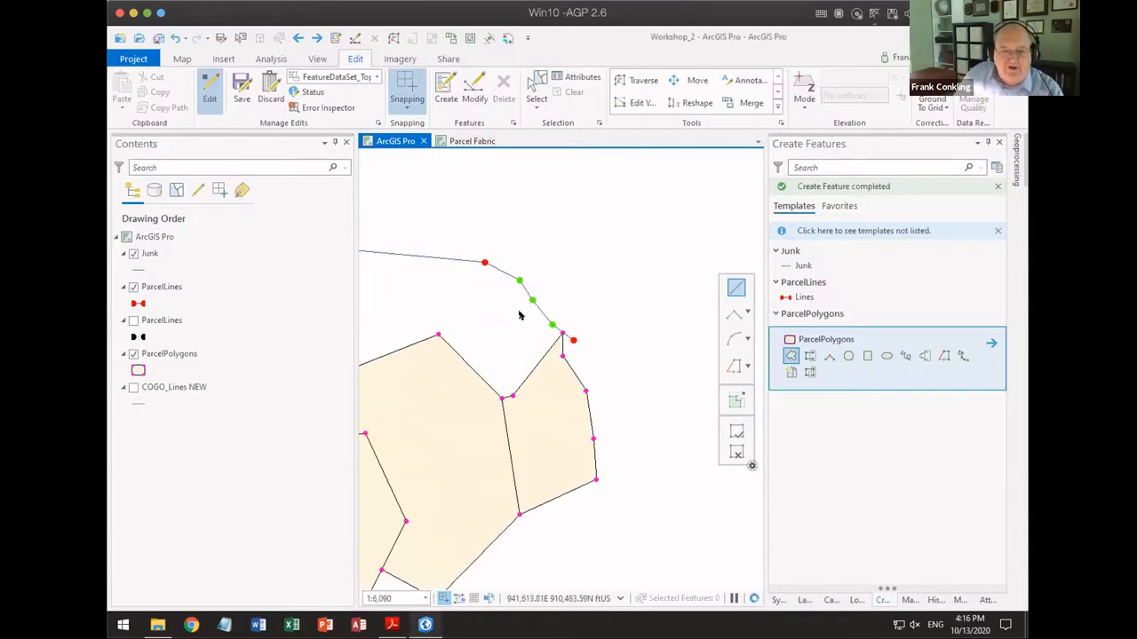
pyautogui.scroll(3, 520, 312)
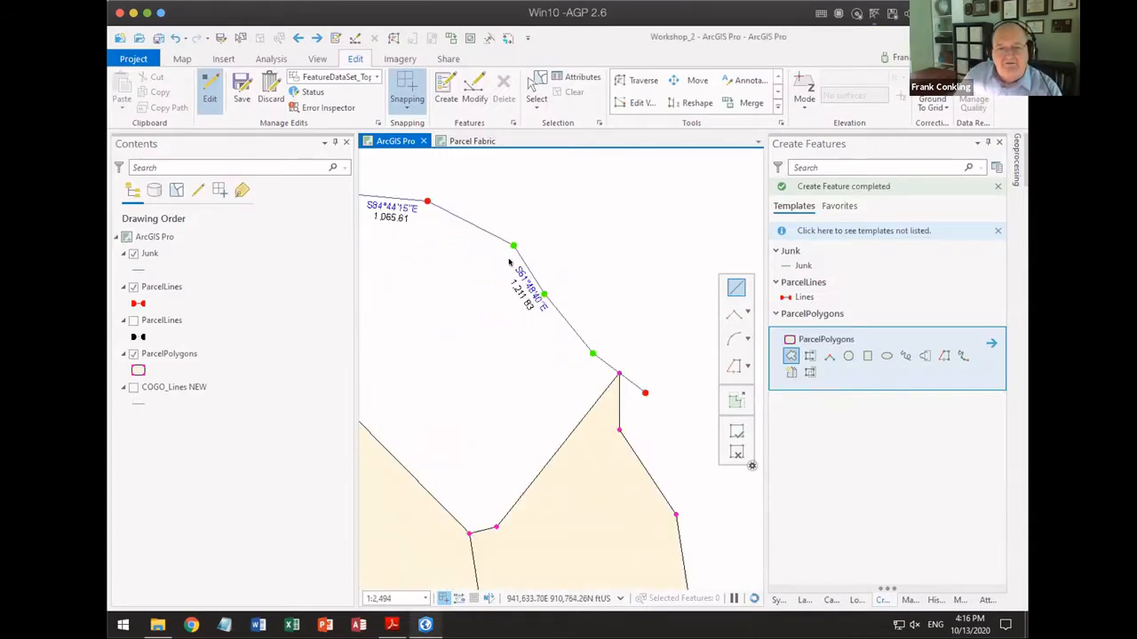
pyautogui.click(537, 87)
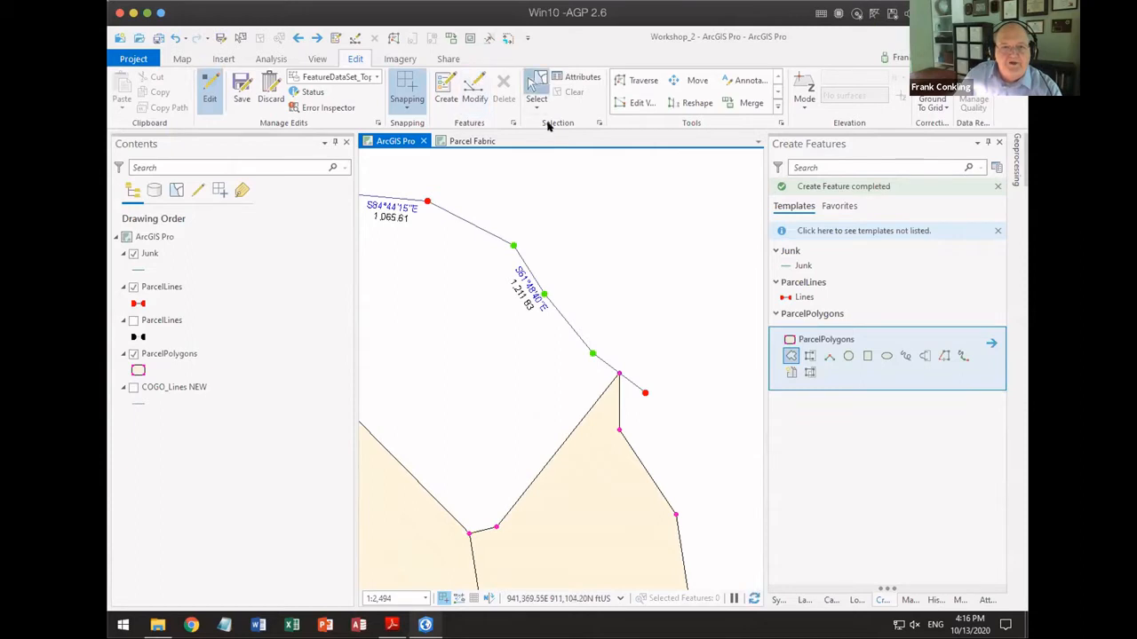
pyautogui.click(482, 227)
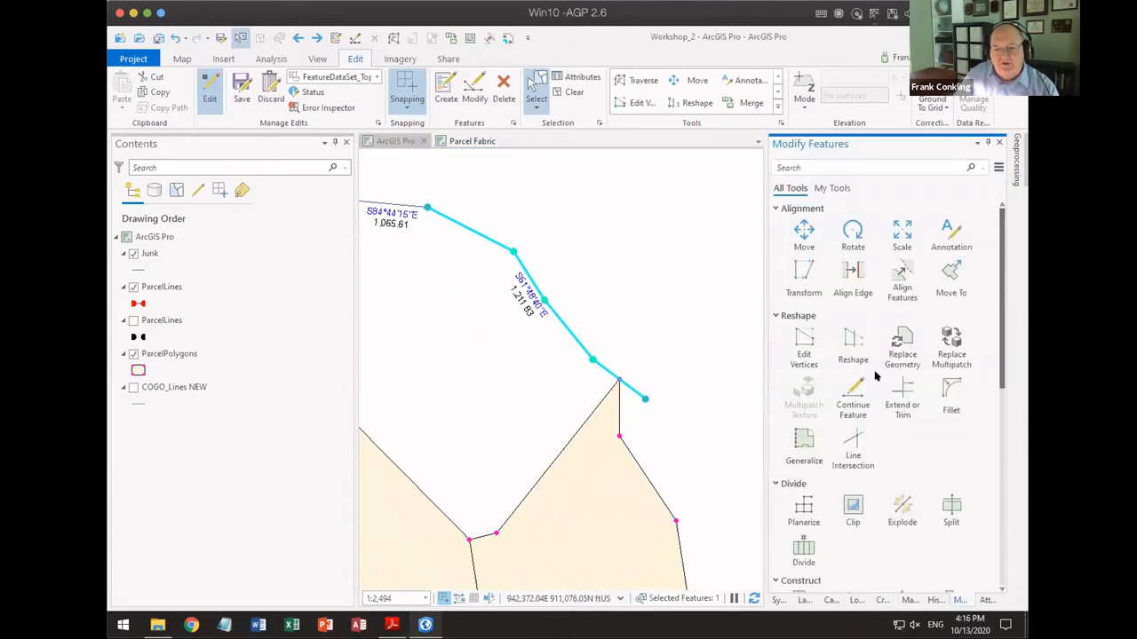
pyautogui.scroll(-1, 874, 391)
pyautogui.click(854, 305)
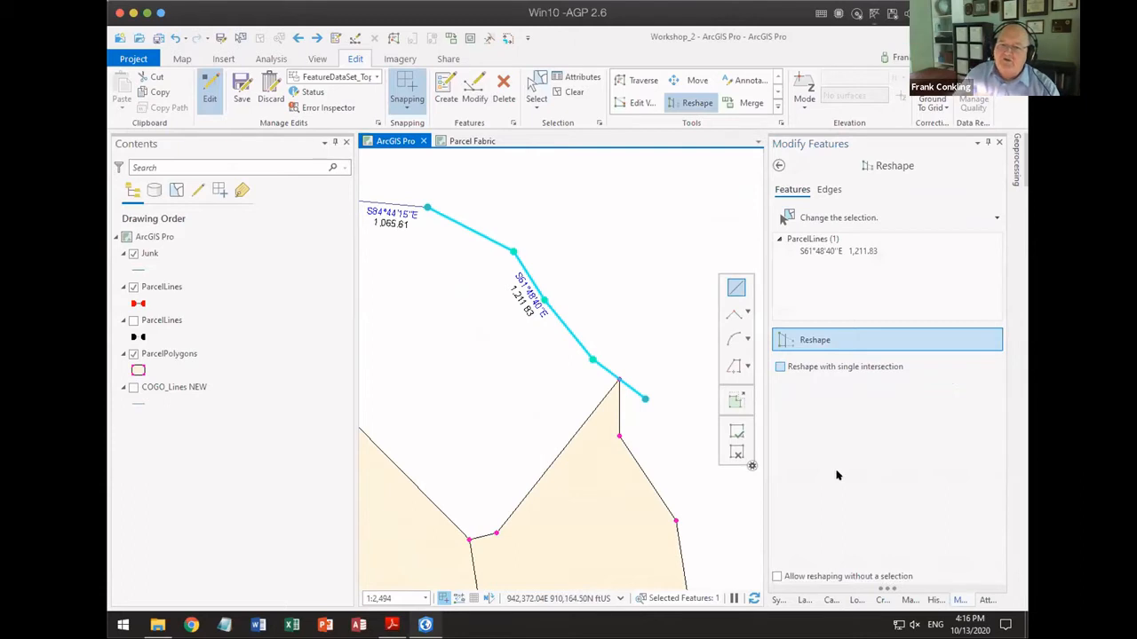
# Step: Reshape the line northeast from its second vertex with a four-vertex sketch, enabling Reshape with single intersection to finish it
pyautogui.click(512, 252)
pyautogui.click(601, 203)
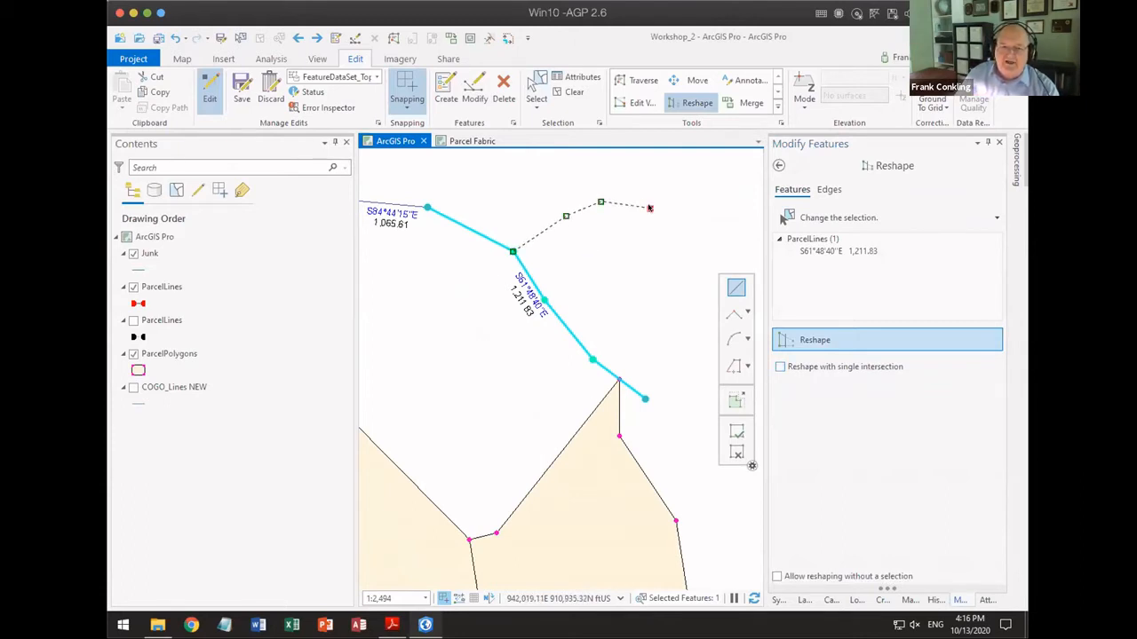
pyautogui.click(649, 208)
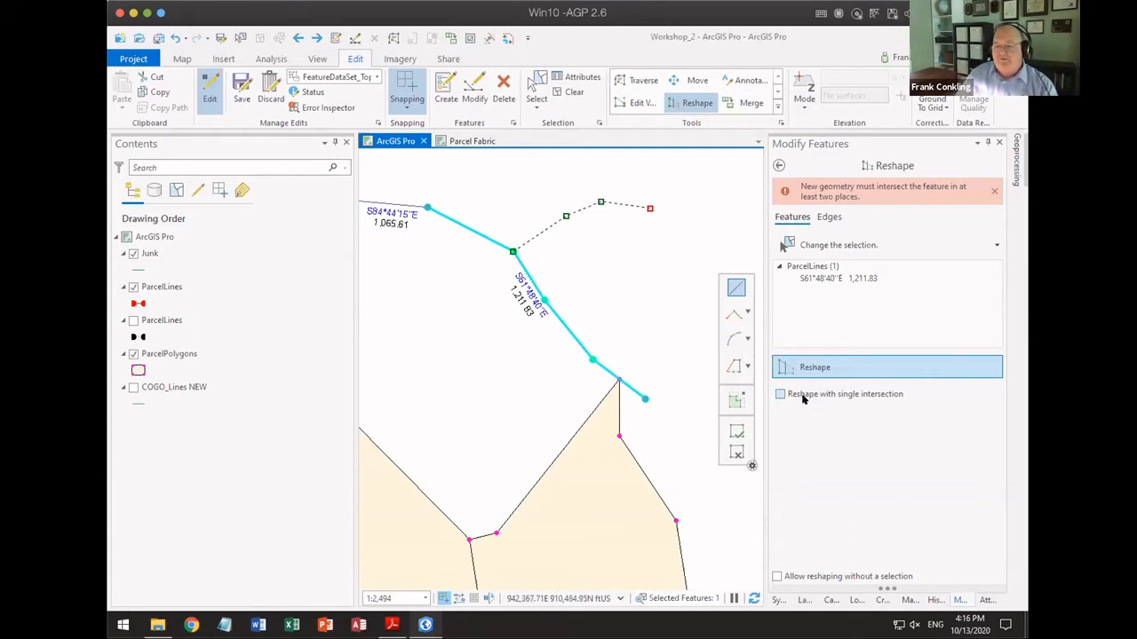
pyautogui.click(802, 397)
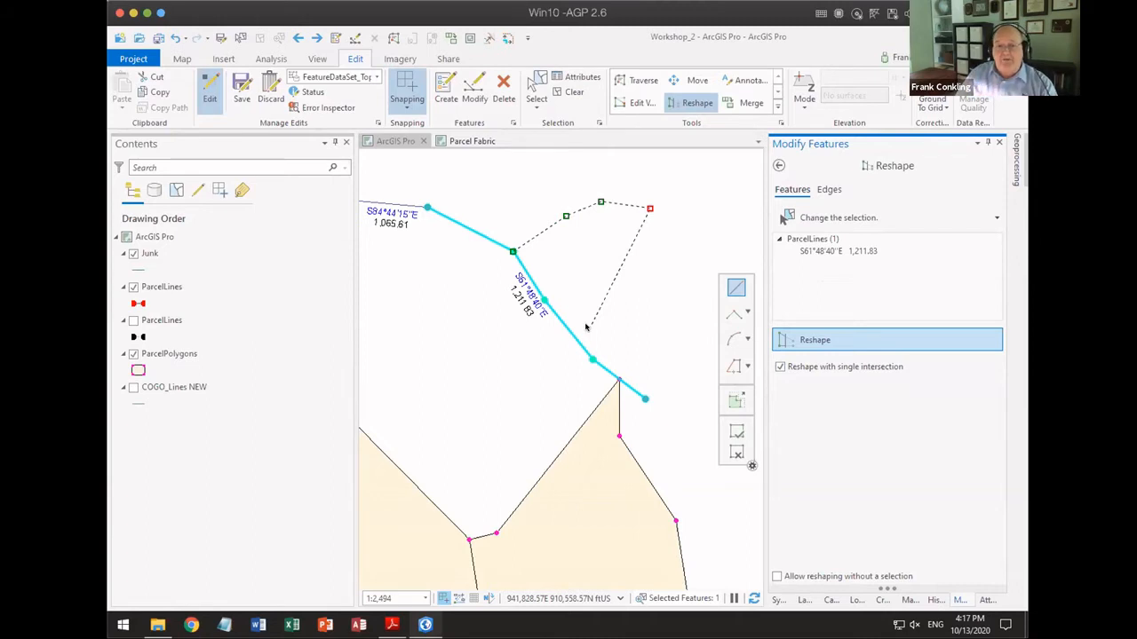
pyautogui.click(736, 431)
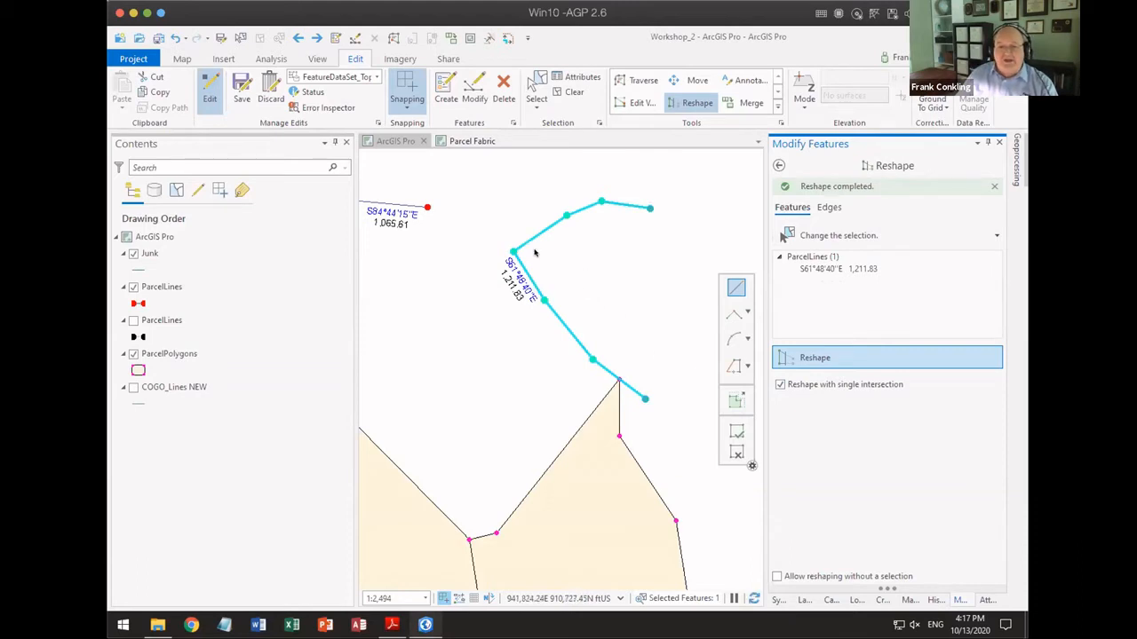
# Step: Reshape the line's southern end with a five-vertex sketch starting at the vertex just northwest of the parcel polygon's tip
pyautogui.moveTo(599, 272); pyautogui.dragTo(473, 241)
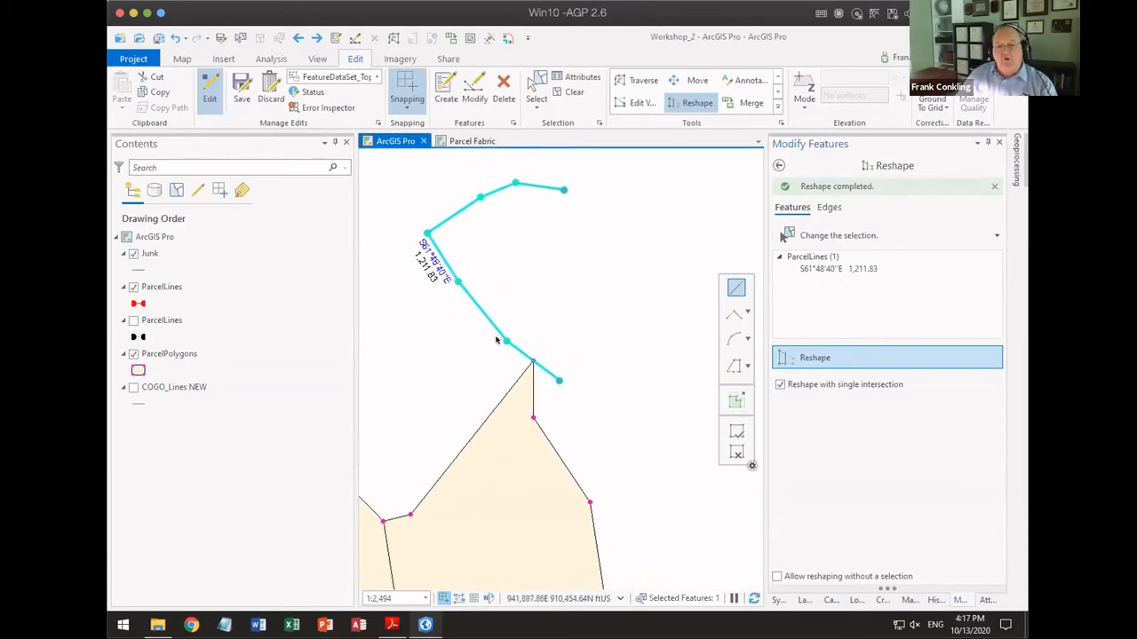
pyautogui.click(506, 341)
pyautogui.click(540, 297)
pyautogui.click(524, 254)
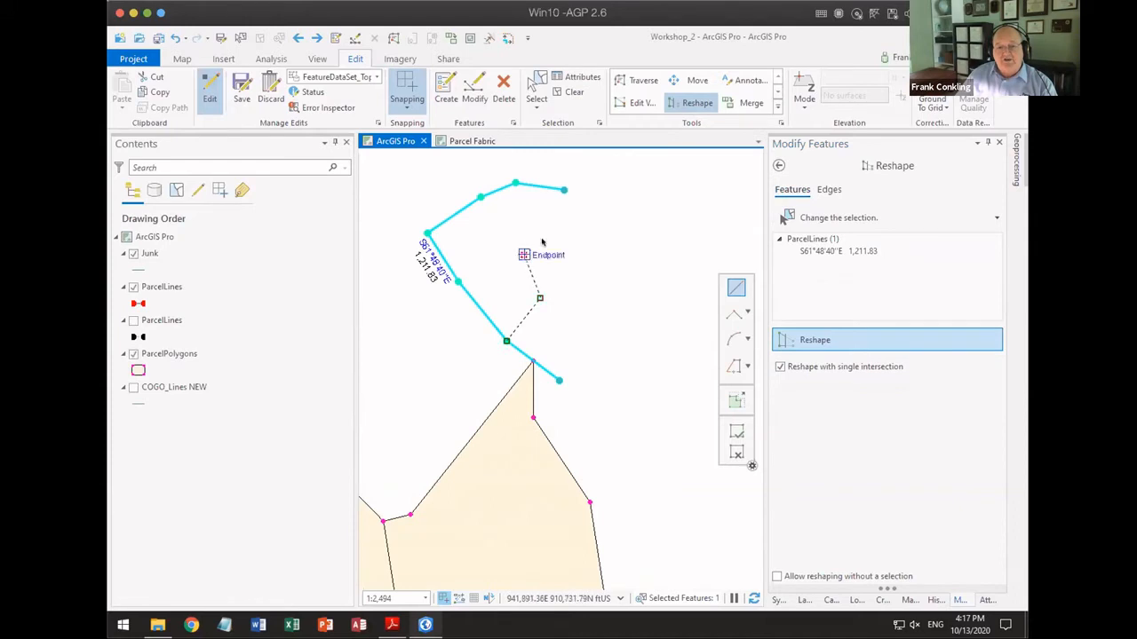
pyautogui.click(553, 241)
pyautogui.click(610, 234)
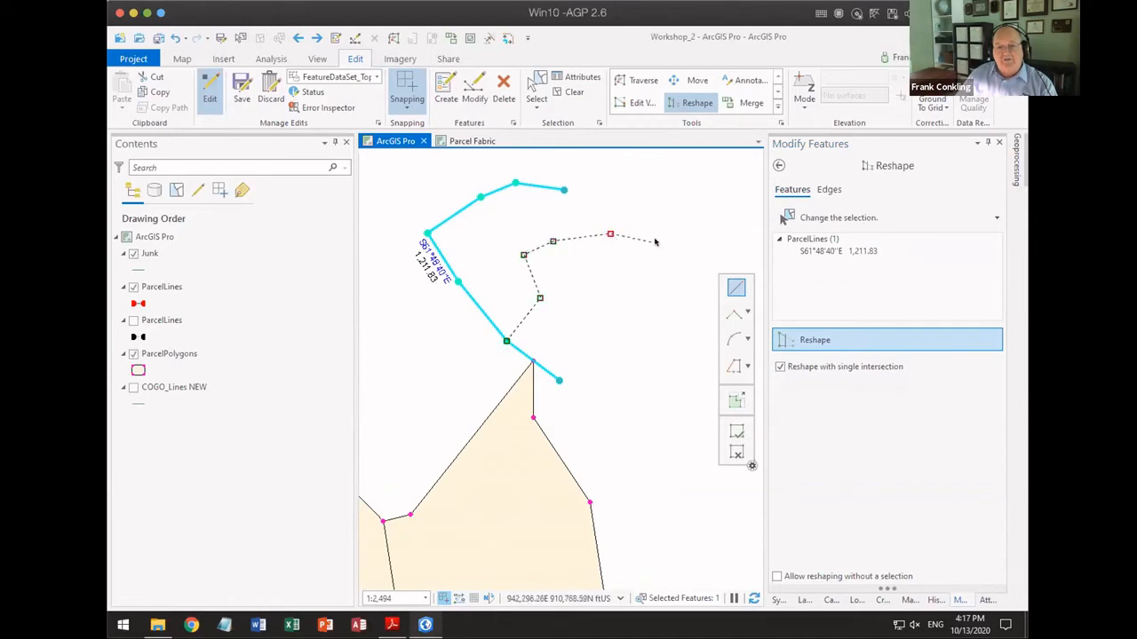
pyautogui.click(735, 433)
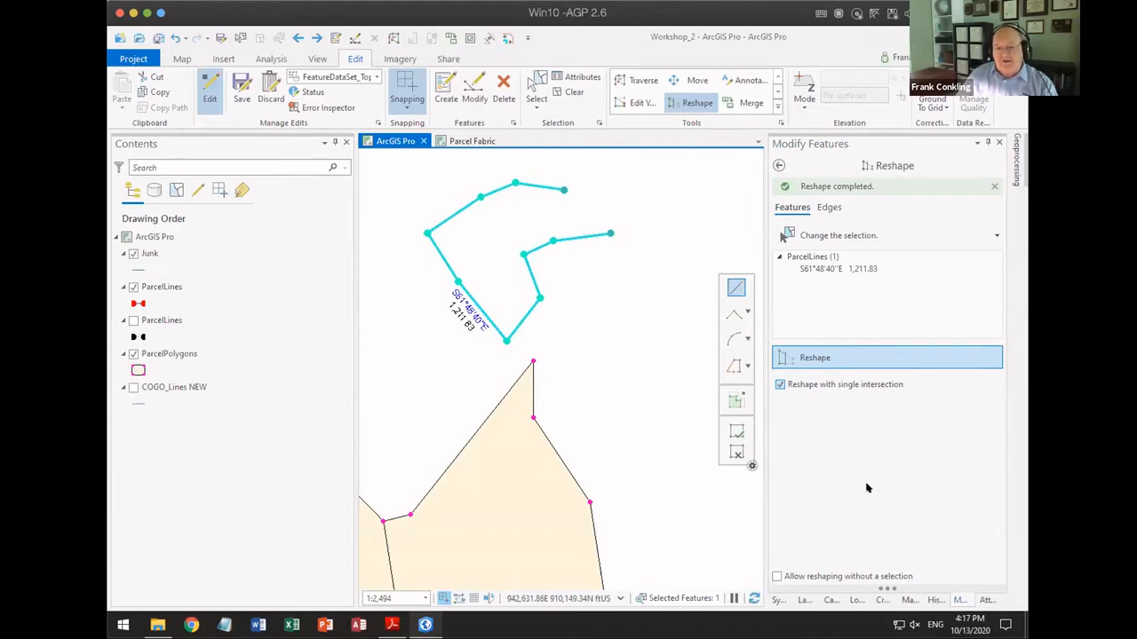
# Step: Turn Allow reshaping without a selection on and back off, and clear the selection of the reshaped line
pyautogui.click(808, 576)
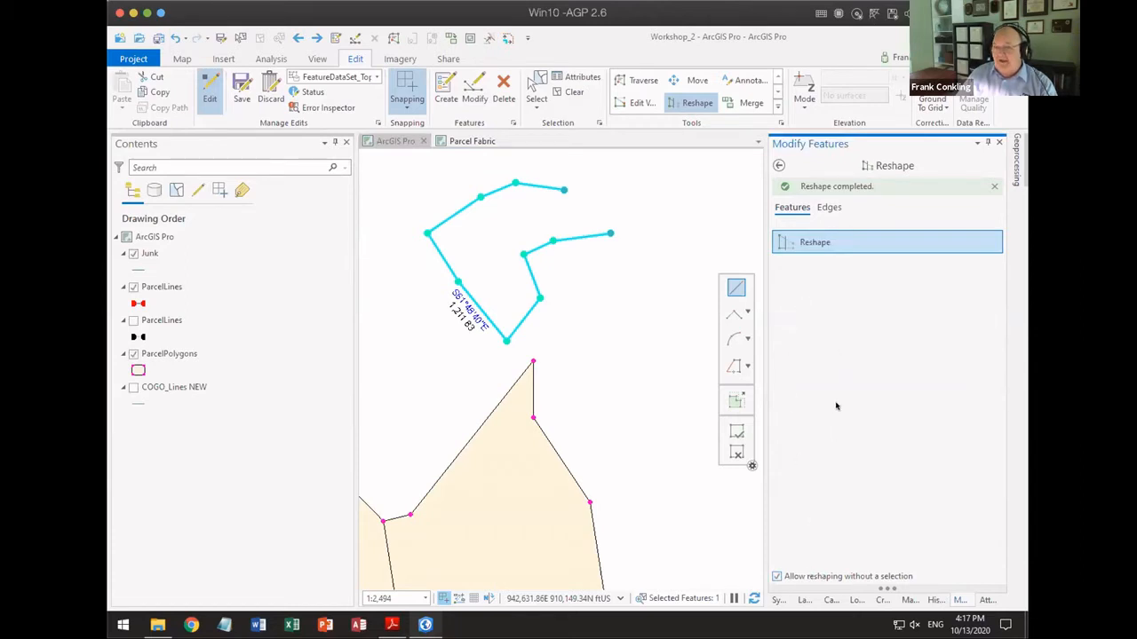
pyautogui.click(777, 576)
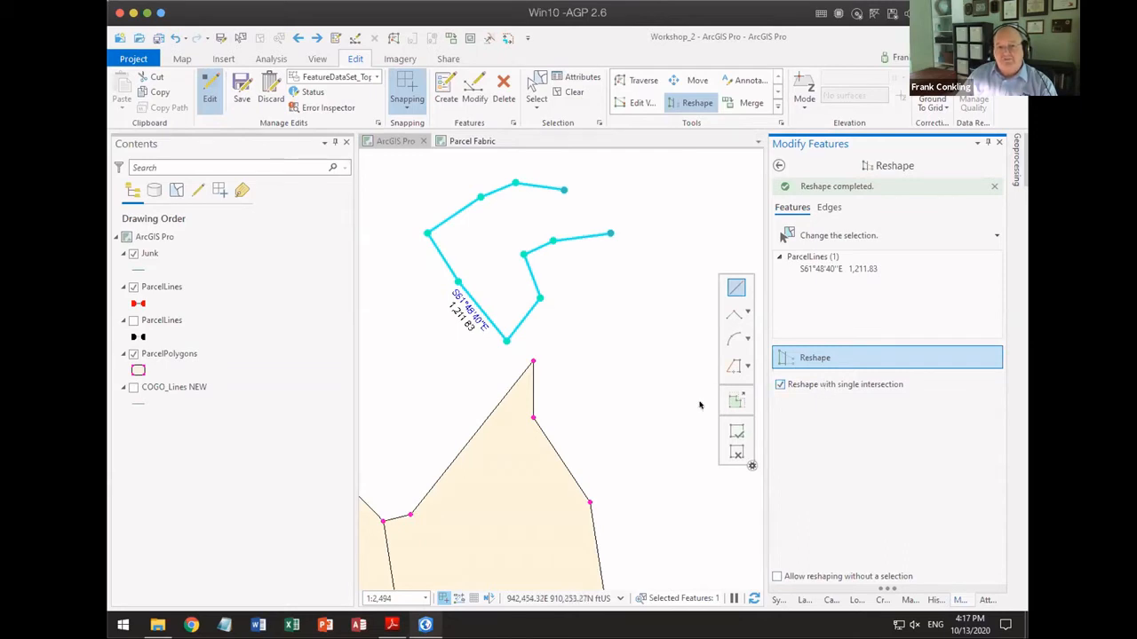
pyautogui.scroll(-2, 700, 405)
pyautogui.scroll(-1, 687, 398)
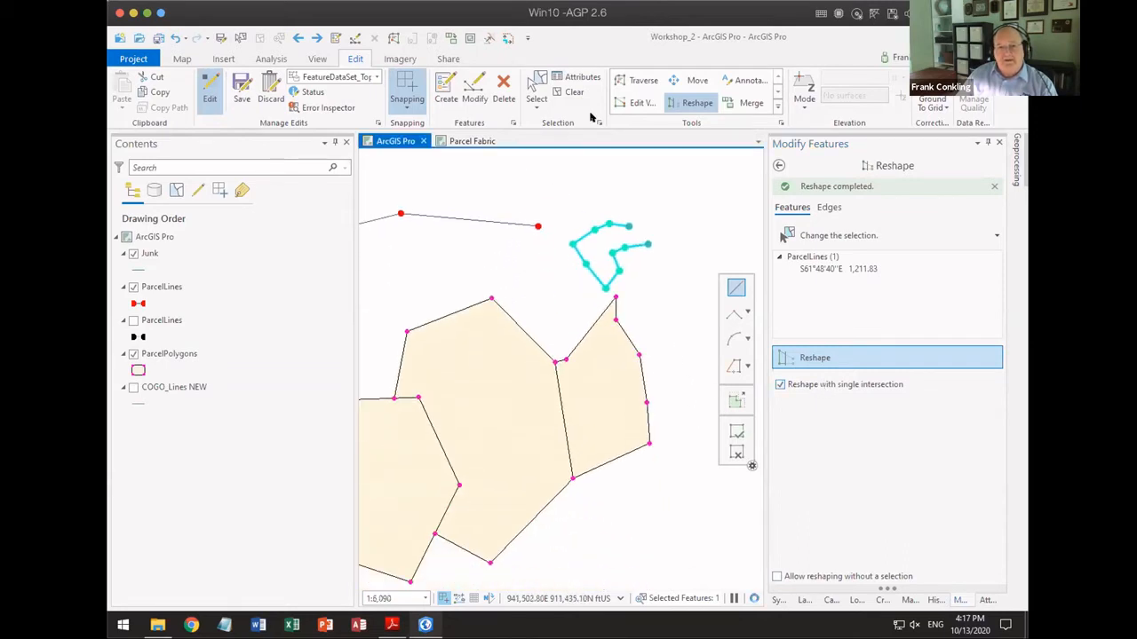
pyautogui.click(574, 91)
# Step: Switch to the PDF slides, advance to the Copy Parallel Lines slide, and return to ArcGIS Pro
pyautogui.hotkey('alt', 'Tab')
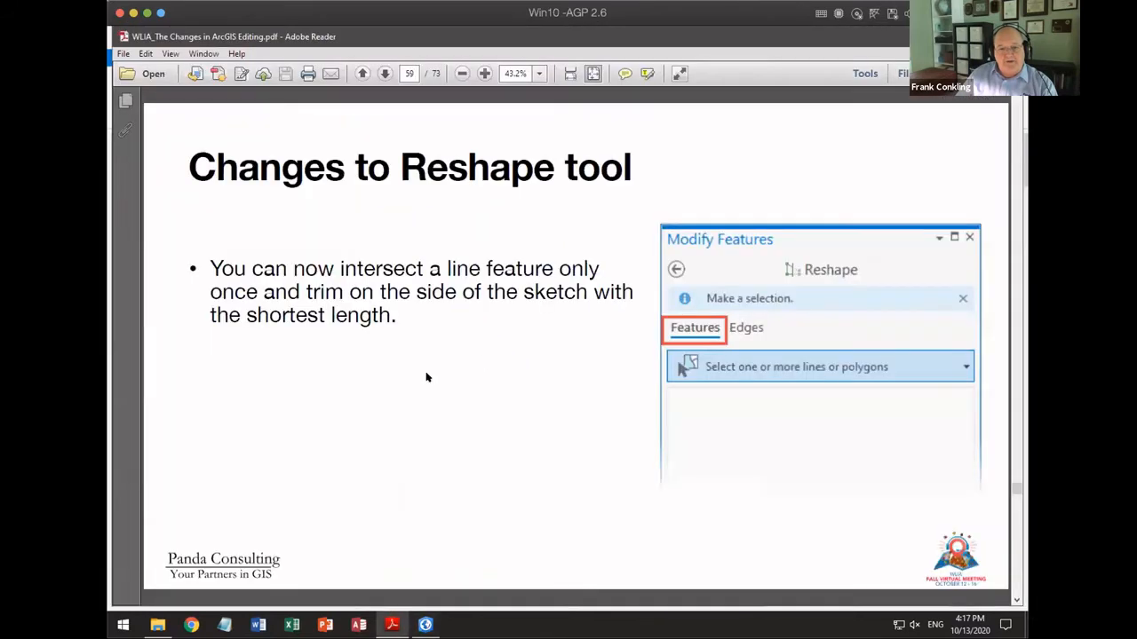
pyautogui.scroll(-1, 482, 369)
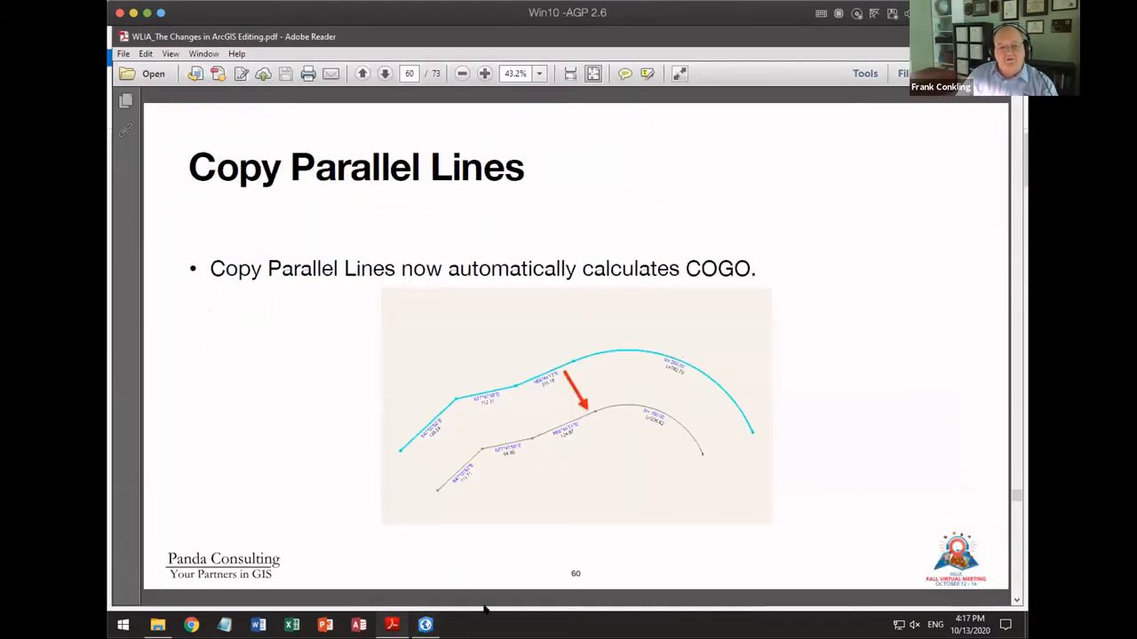
pyautogui.click(425, 625)
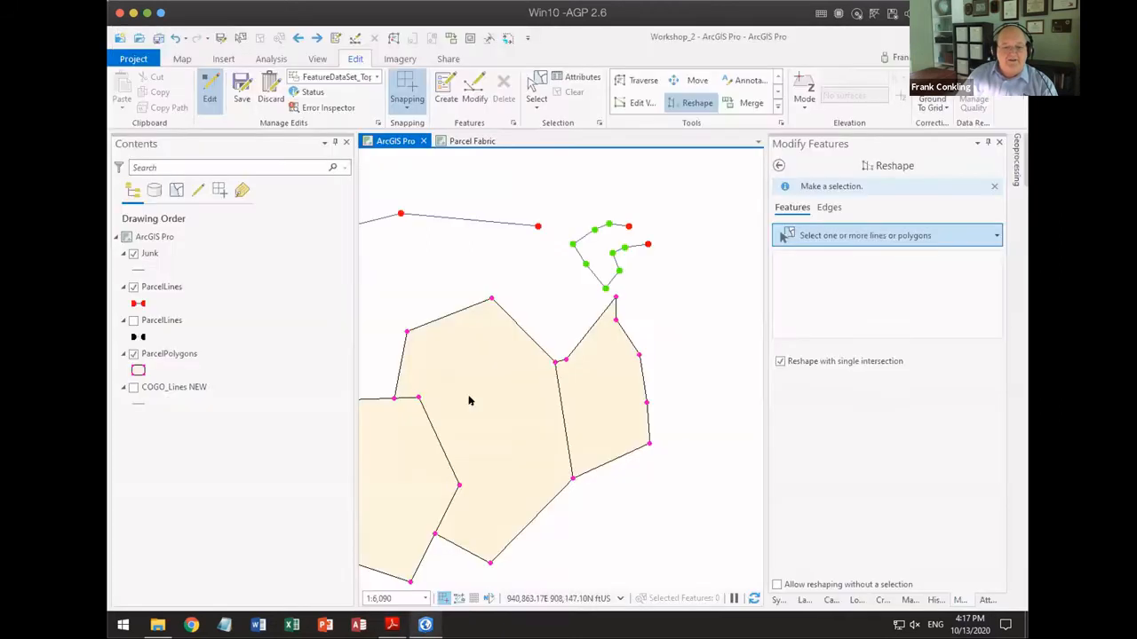
# Step: List the map layers by labeling and highlight the Distance label class of the checked ParcelLines layer
pyautogui.scroll(2, 639, 340)
pyautogui.scroll(-2, 640, 340)
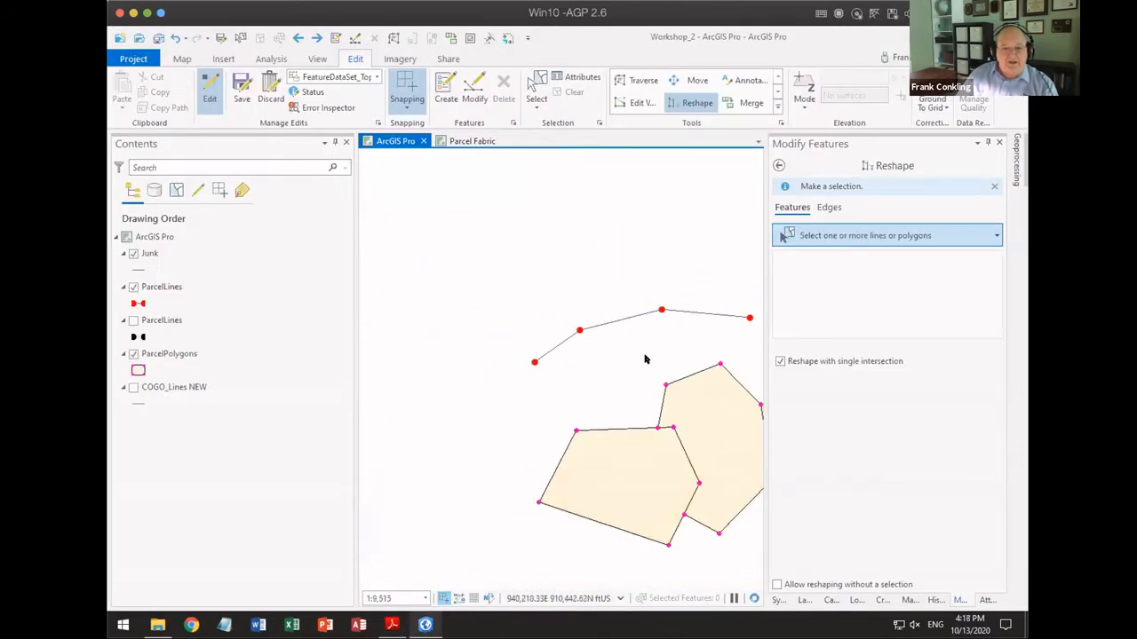
pyautogui.click(169, 287)
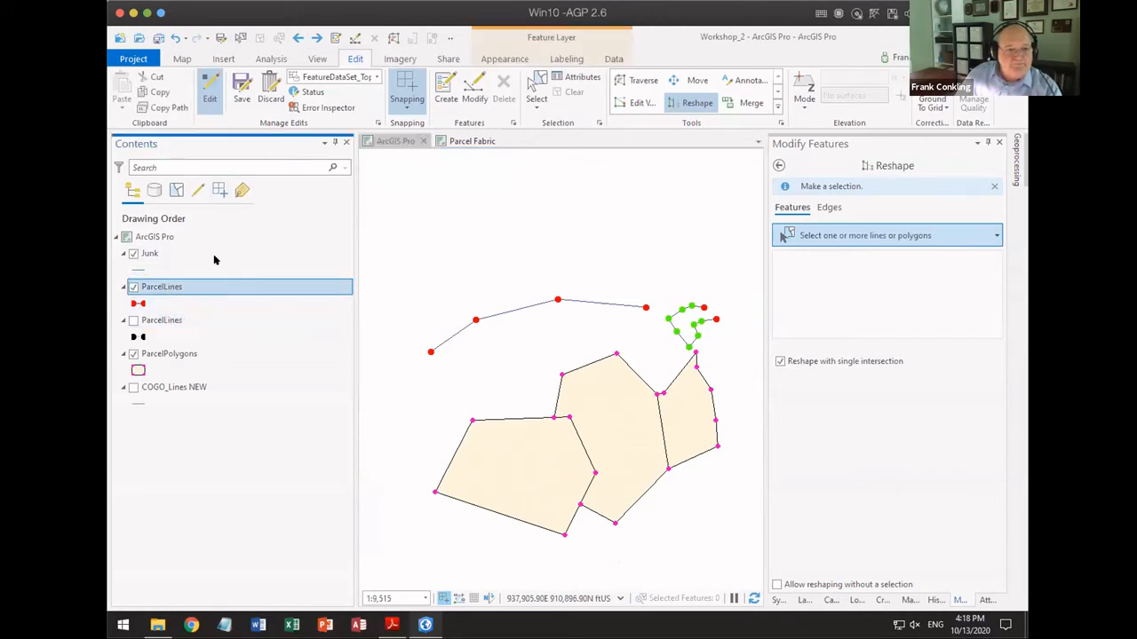
pyautogui.click(242, 190)
pyautogui.click(145, 309)
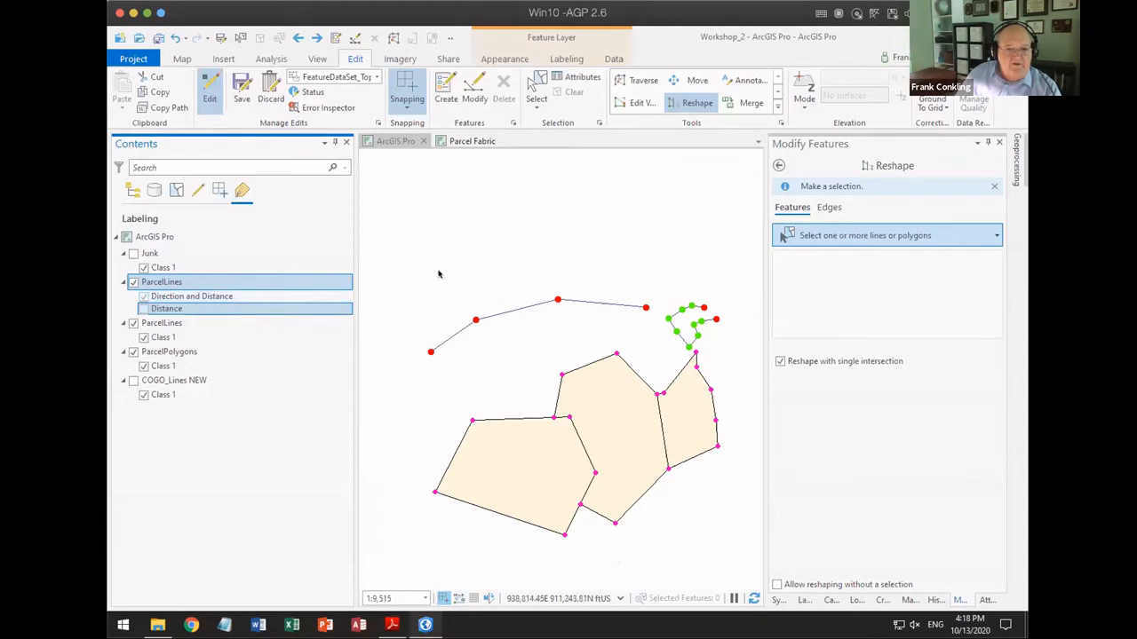
# Step: Select the three connected ParcelLines lines that run above the parcel polygons
pyautogui.click(530, 82)
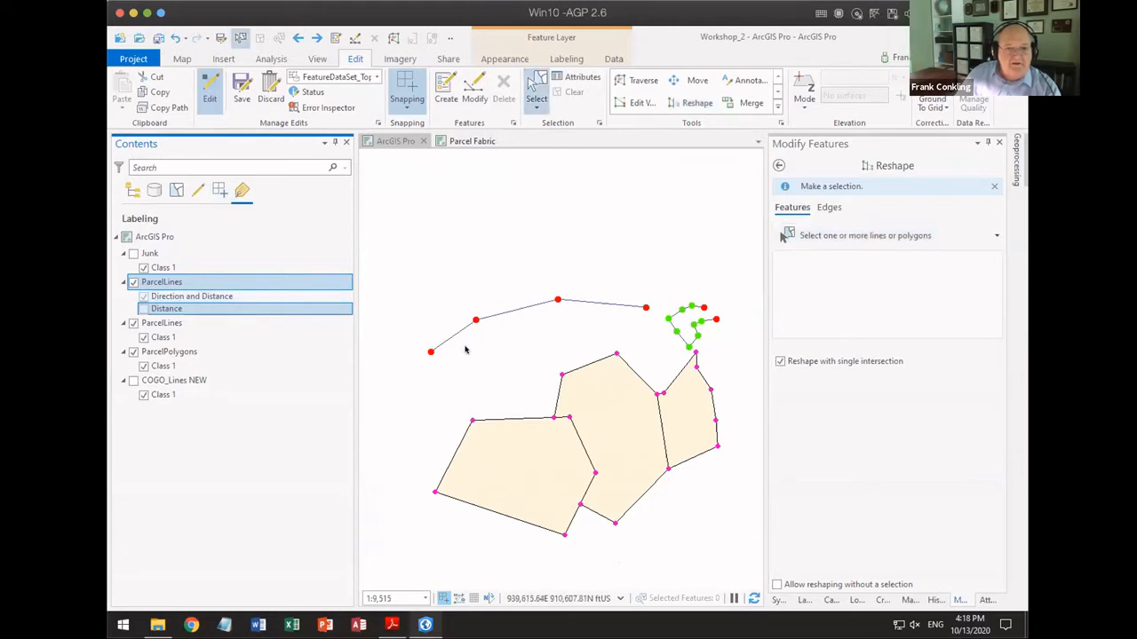
pyautogui.moveTo(456, 342); pyautogui.dragTo(640, 264)
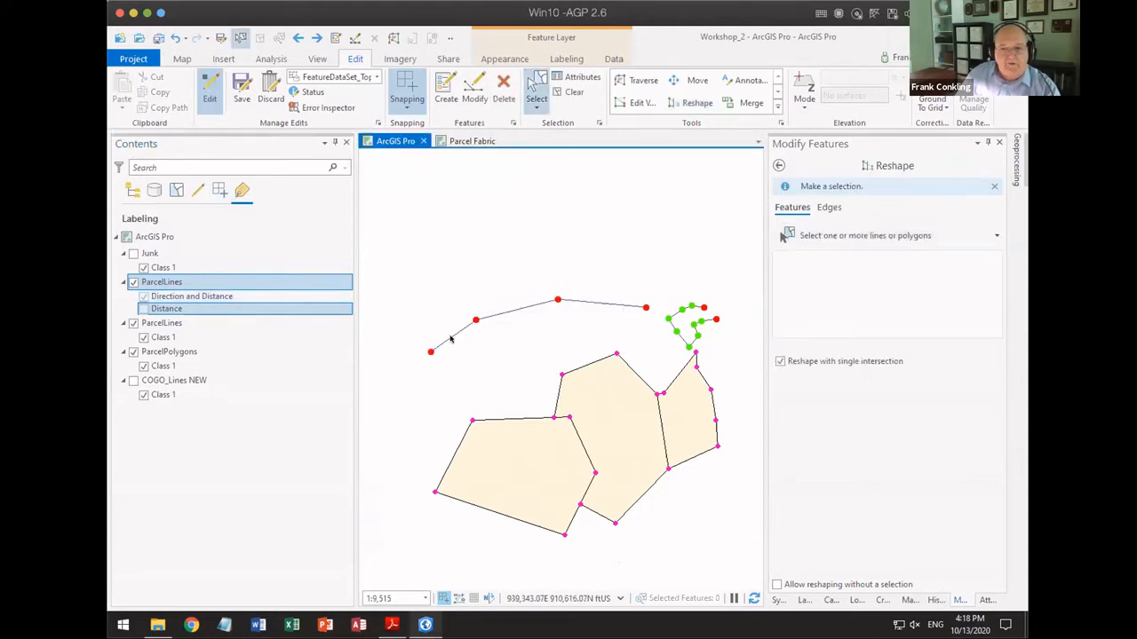
pyautogui.moveTo(452, 337); pyautogui.dragTo(604, 270)
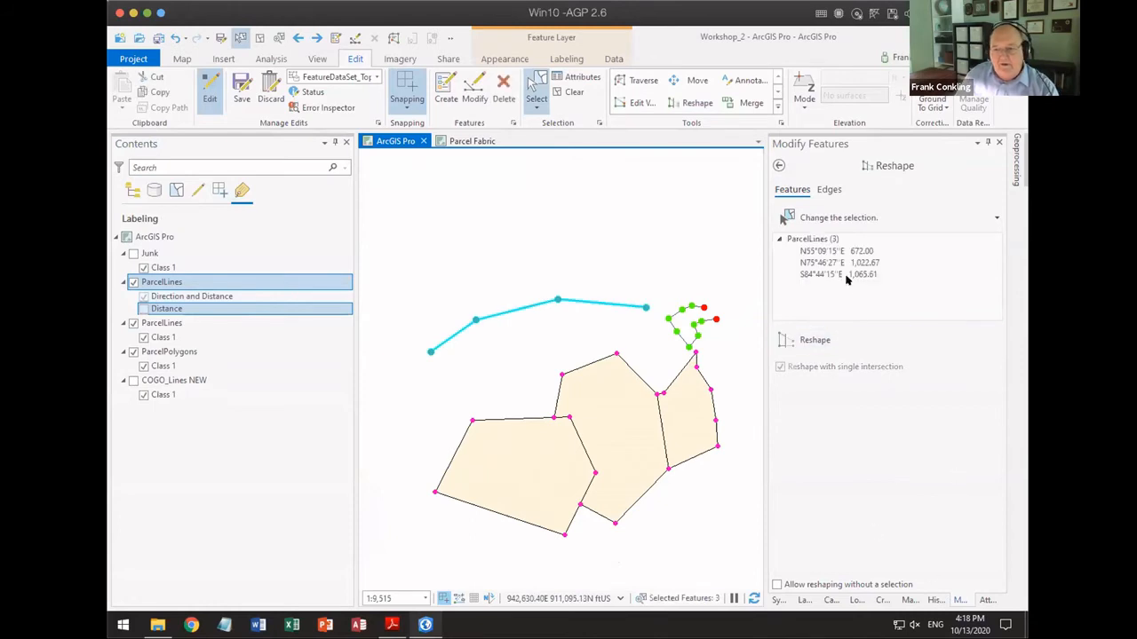
# Step: Set the Out Beyond scale of the ParcelLines Direction and Distance label class to 1:10,000
pyautogui.click(191, 297)
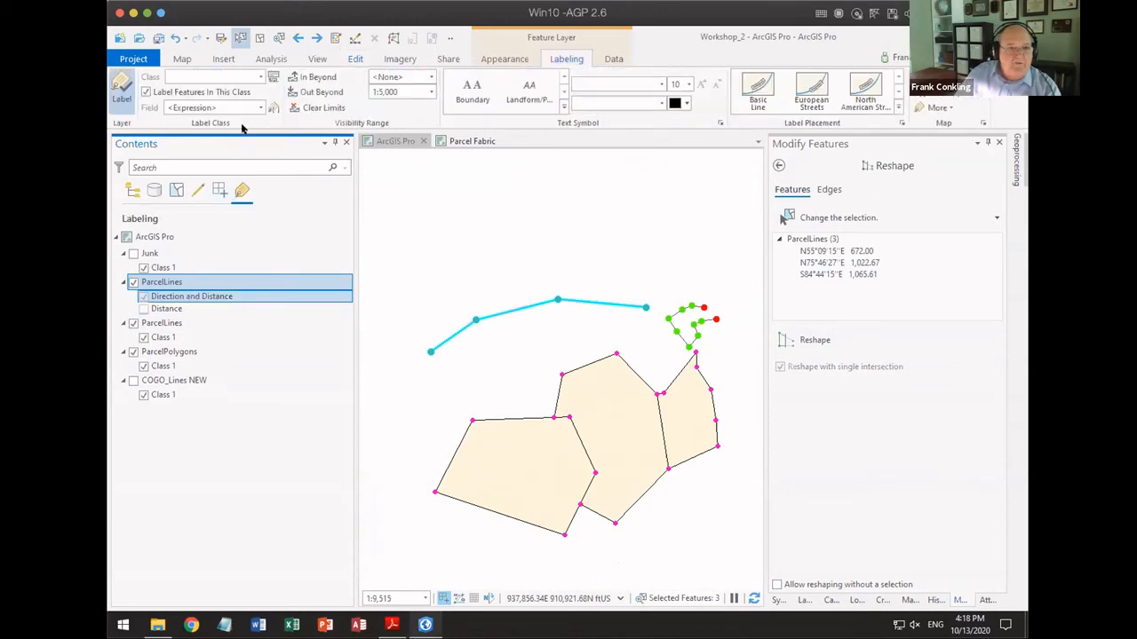
pyautogui.click(431, 91)
pyautogui.click(391, 156)
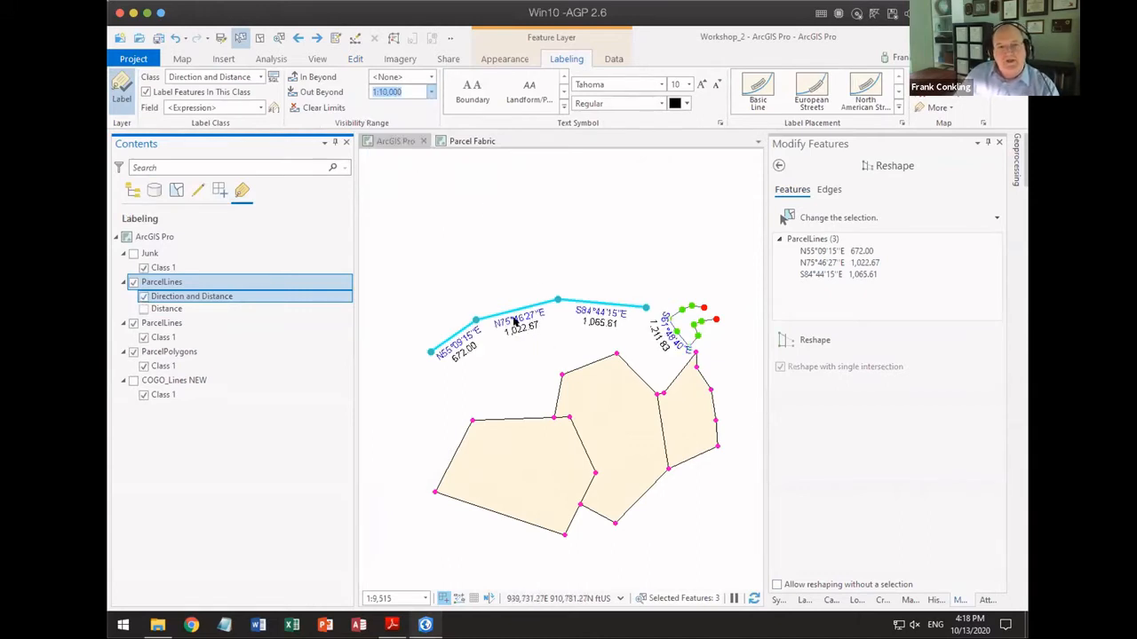
# Step: Start Copy Parallel for the three selected lines, using the ParcelLines Lines template and copying to separate features
pyautogui.click(779, 165)
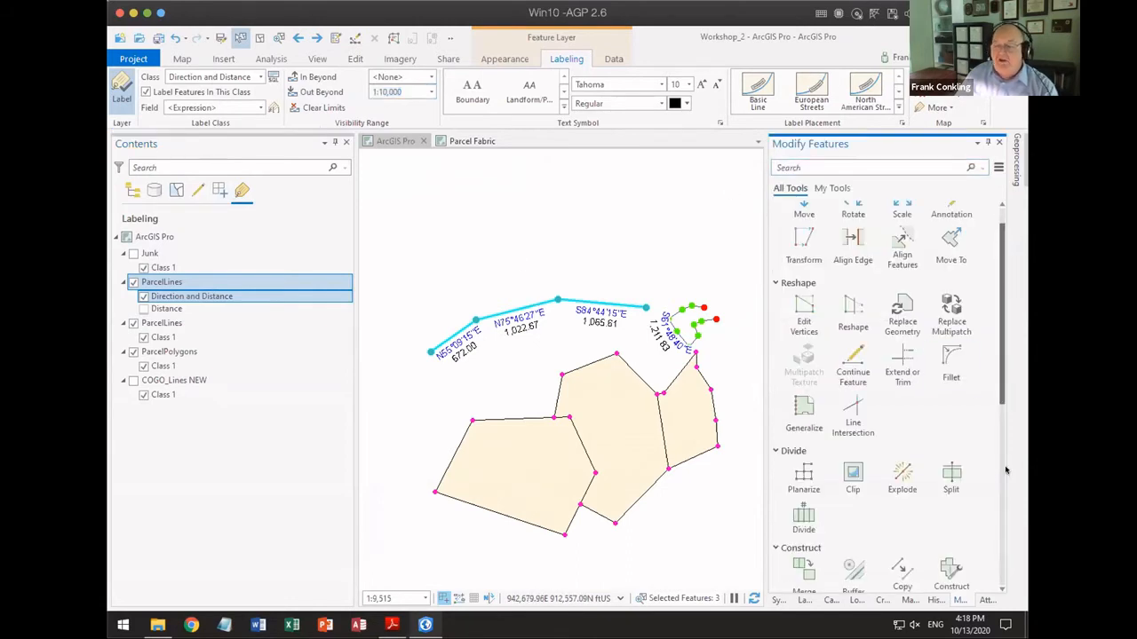
pyautogui.scroll(-3, 903, 499)
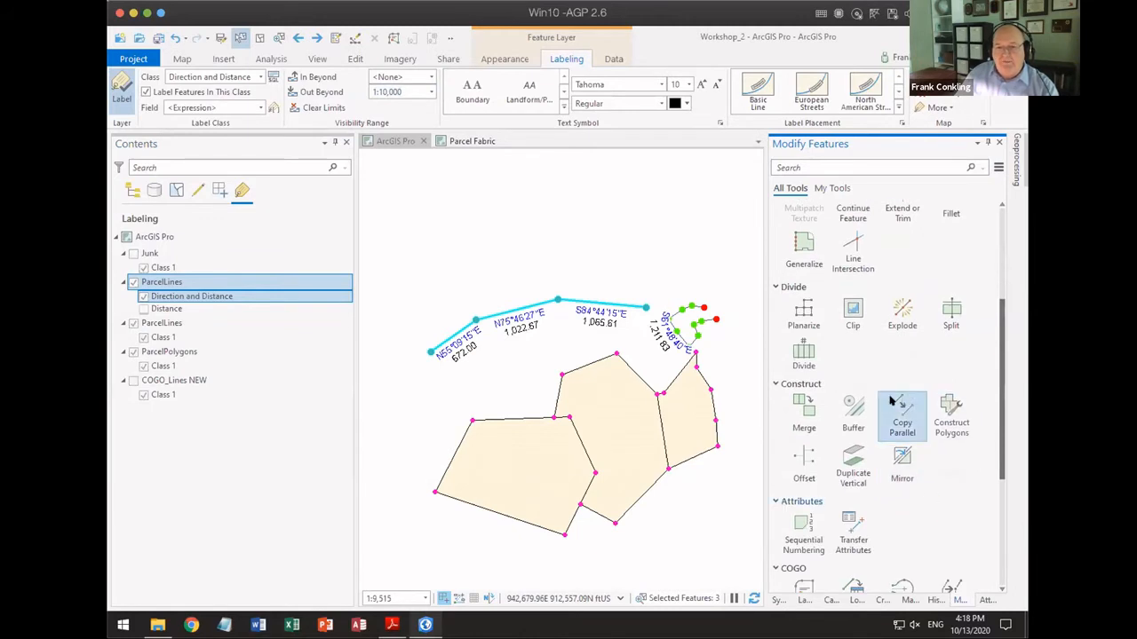
pyautogui.click(902, 404)
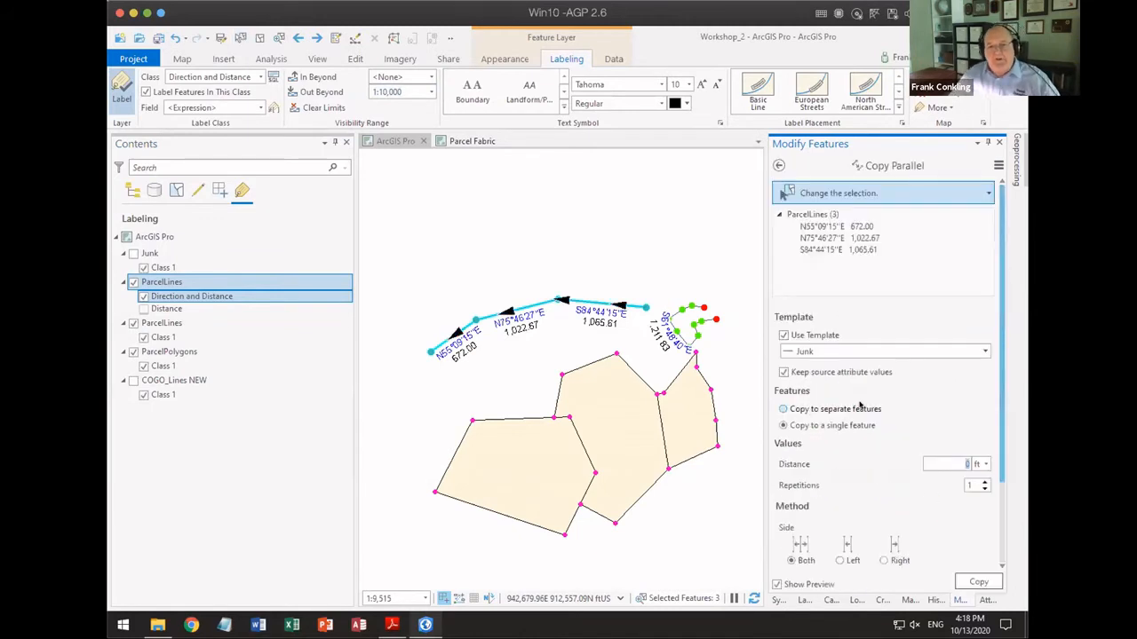
pyautogui.click(809, 351)
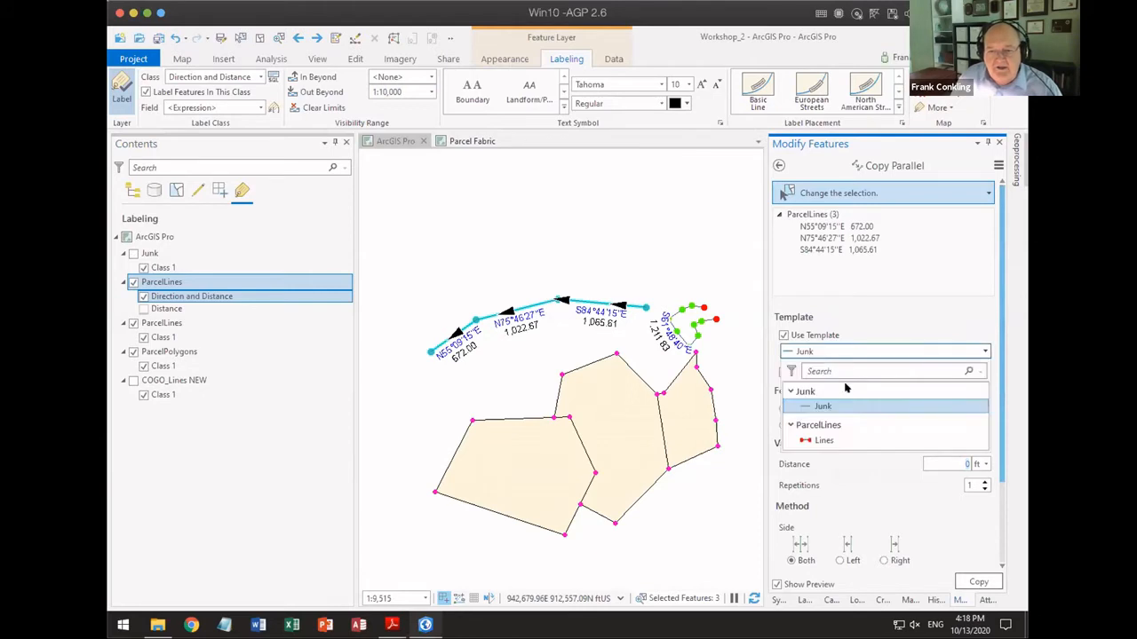
pyautogui.click(829, 438)
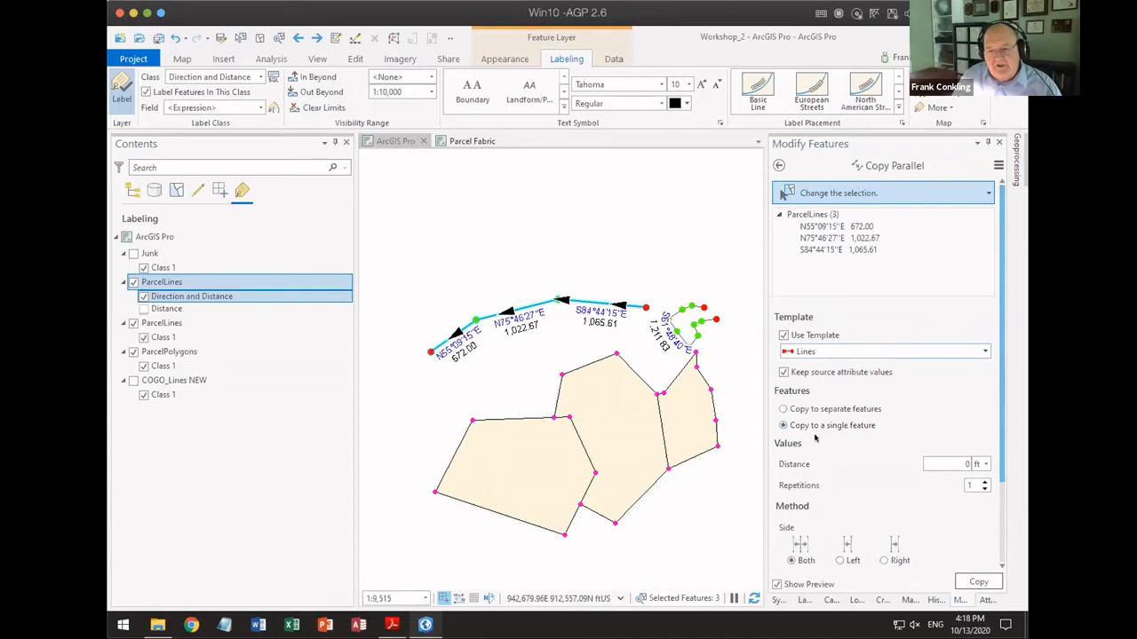
pyautogui.click(783, 409)
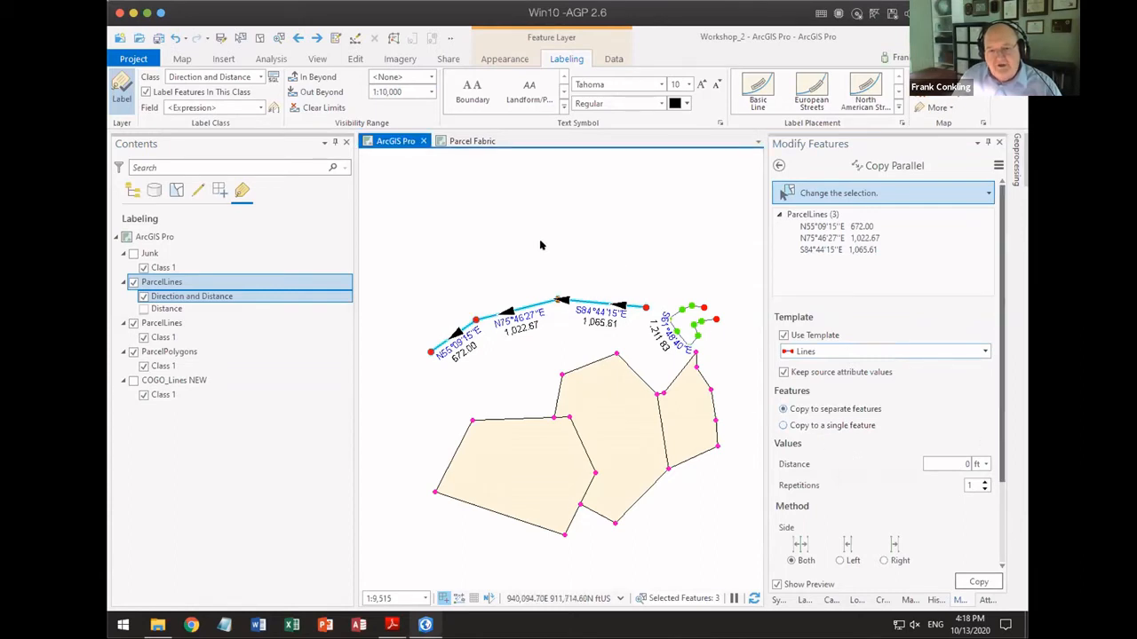
# Step: Copy the selected lines in parallel at a distance of 1,000 ft on the Right side only
pyautogui.click(962, 464)
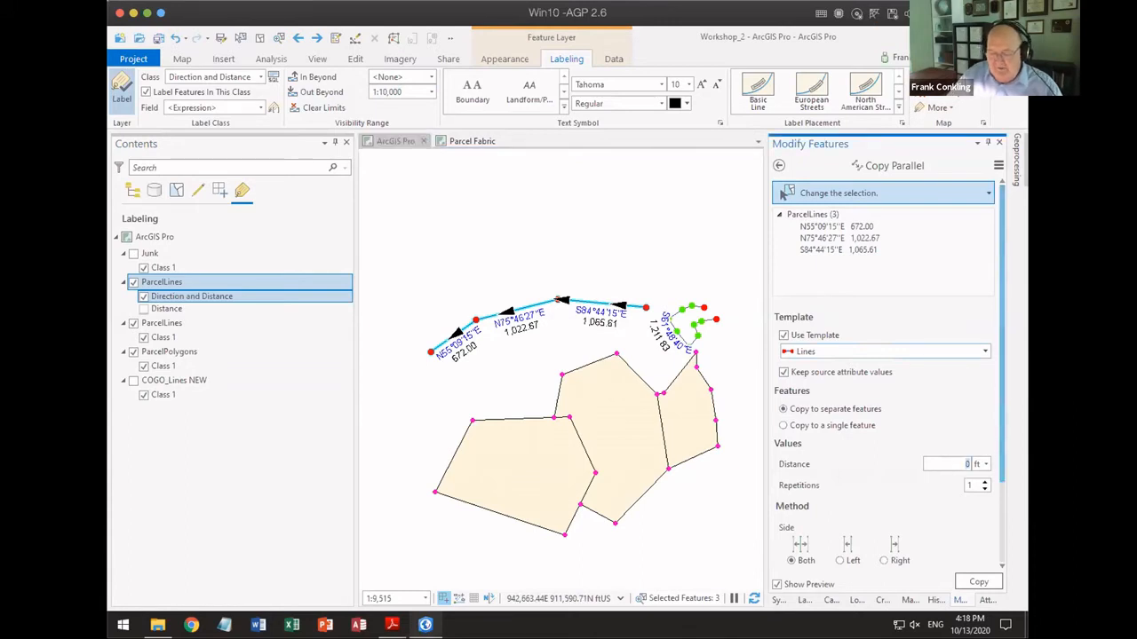
pyautogui.write('1000')
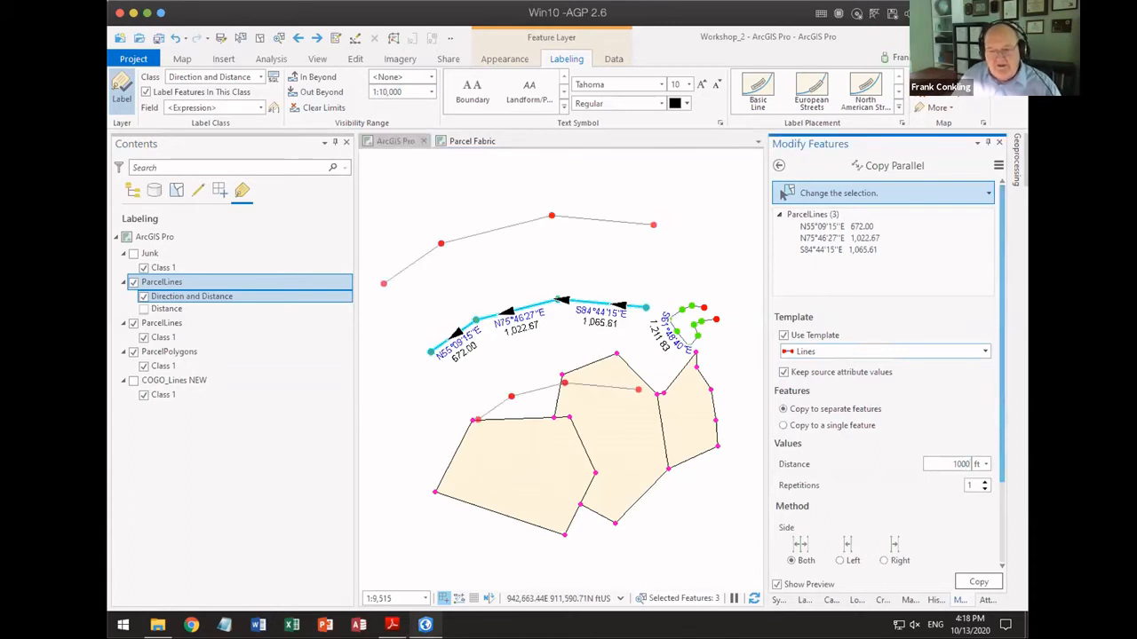
pyautogui.click(895, 561)
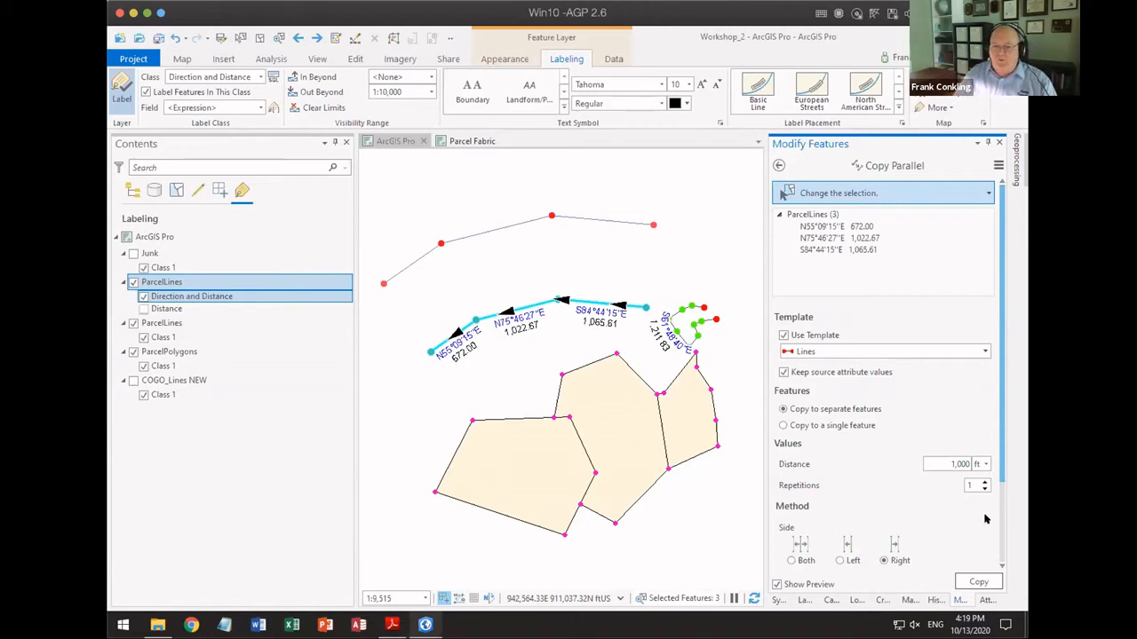
pyautogui.click(978, 582)
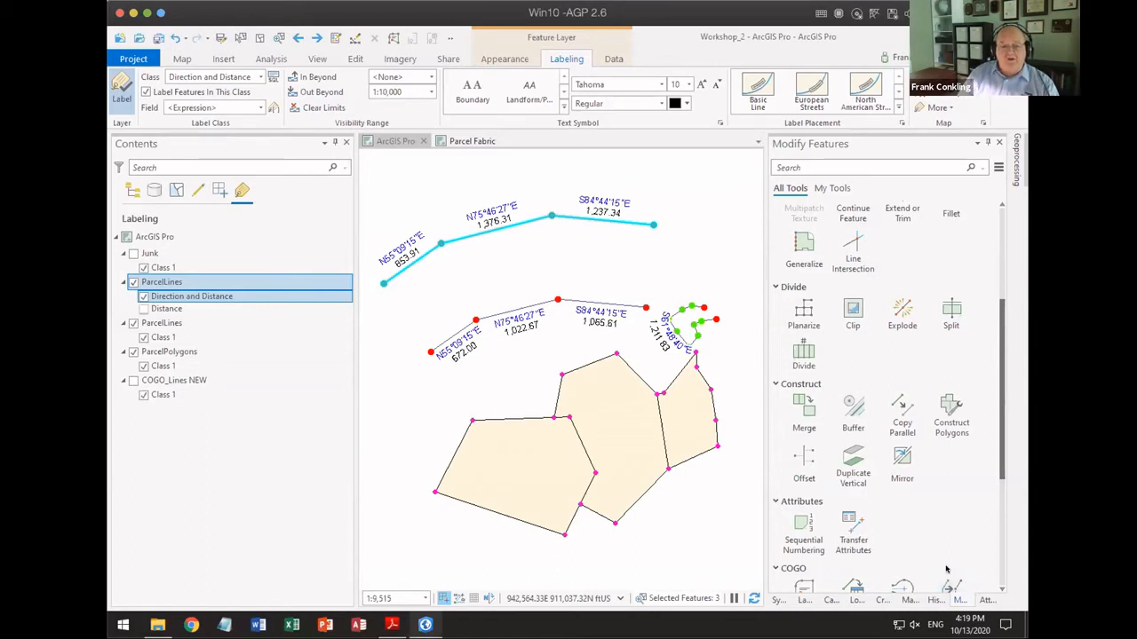
# Step: Switch to the PDF slides, advance to the Divide Multiple Lines slide, and return to ArcGIS Pro
pyautogui.hotkey('alt', 'Tab')
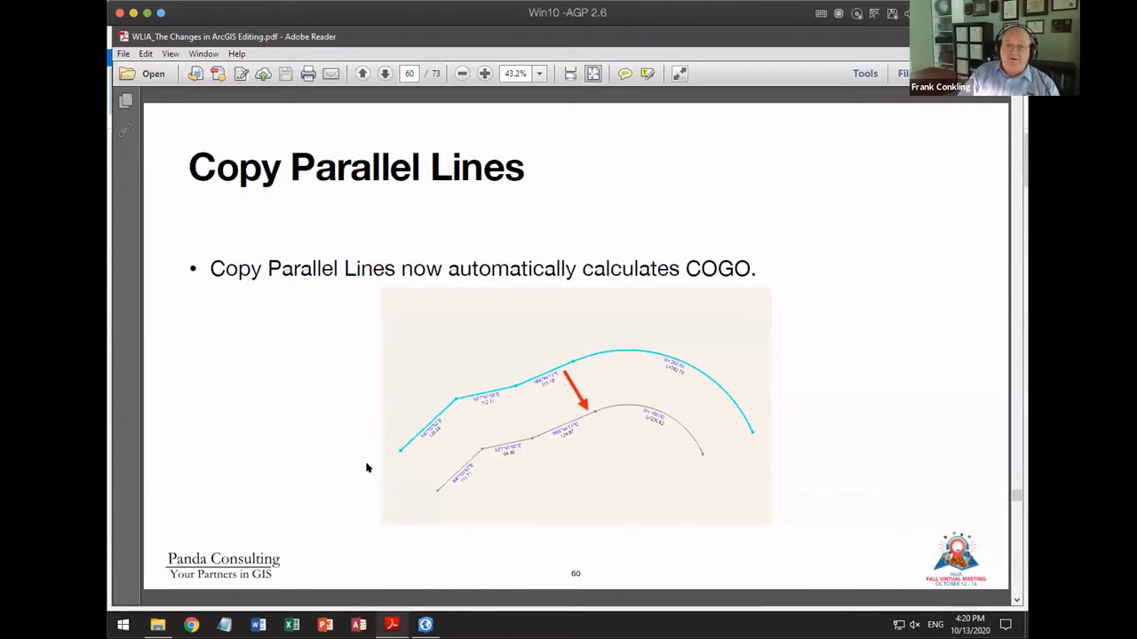
pyautogui.press('pagedown')
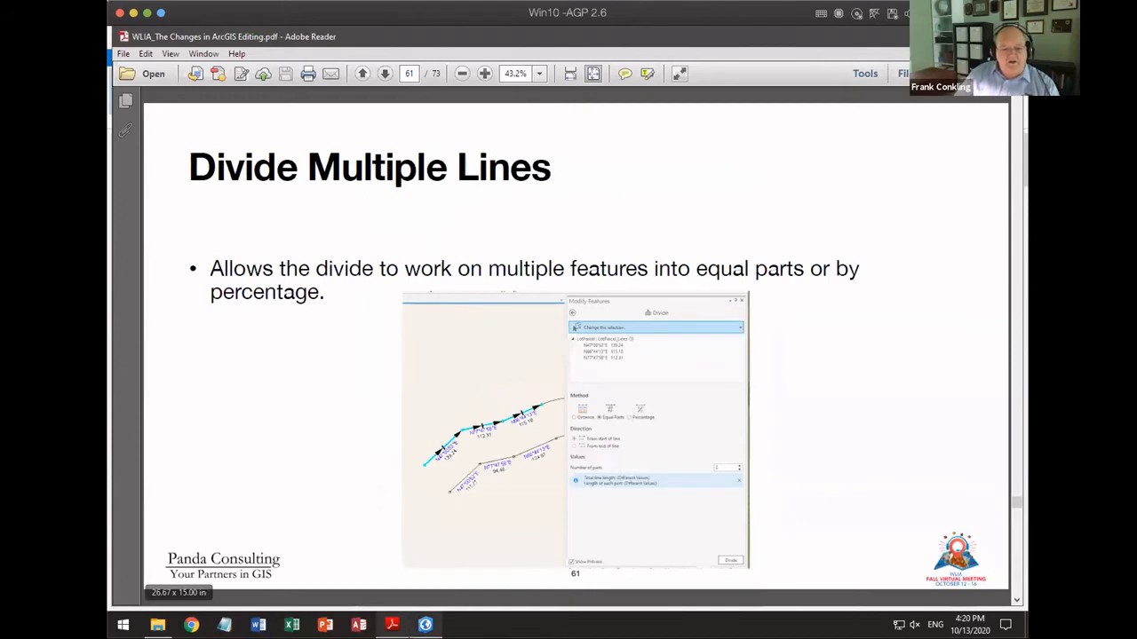
pyautogui.click(427, 626)
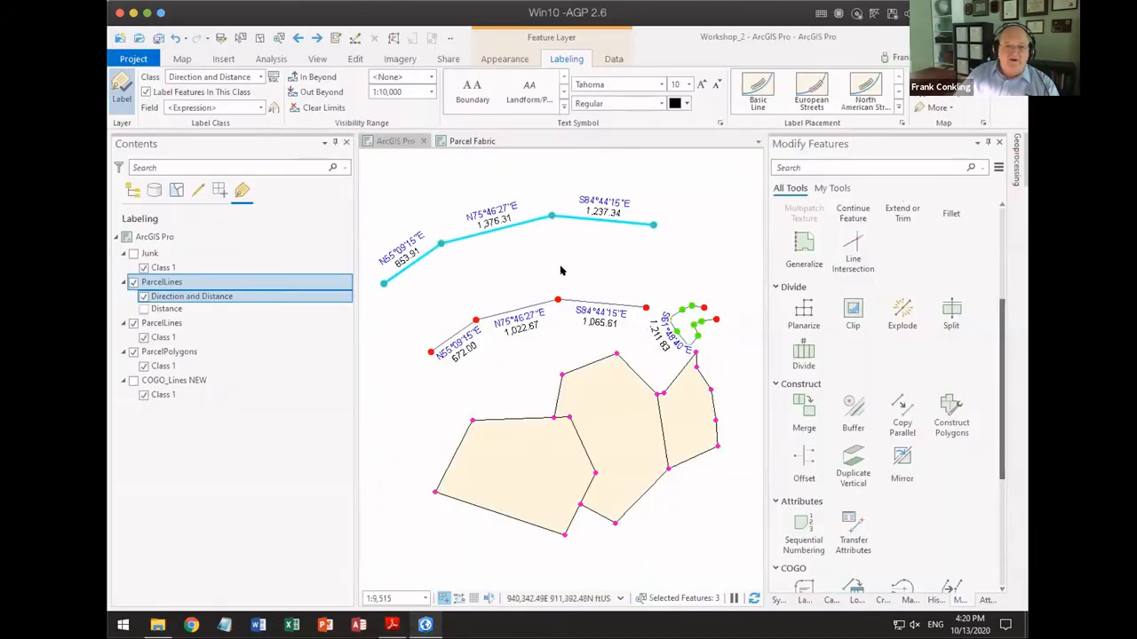
# Step: Select only the middle line of the copied upper chain and start the Divide tool on it
pyautogui.moveTo(455, 238); pyautogui.dragTo(475, 257)
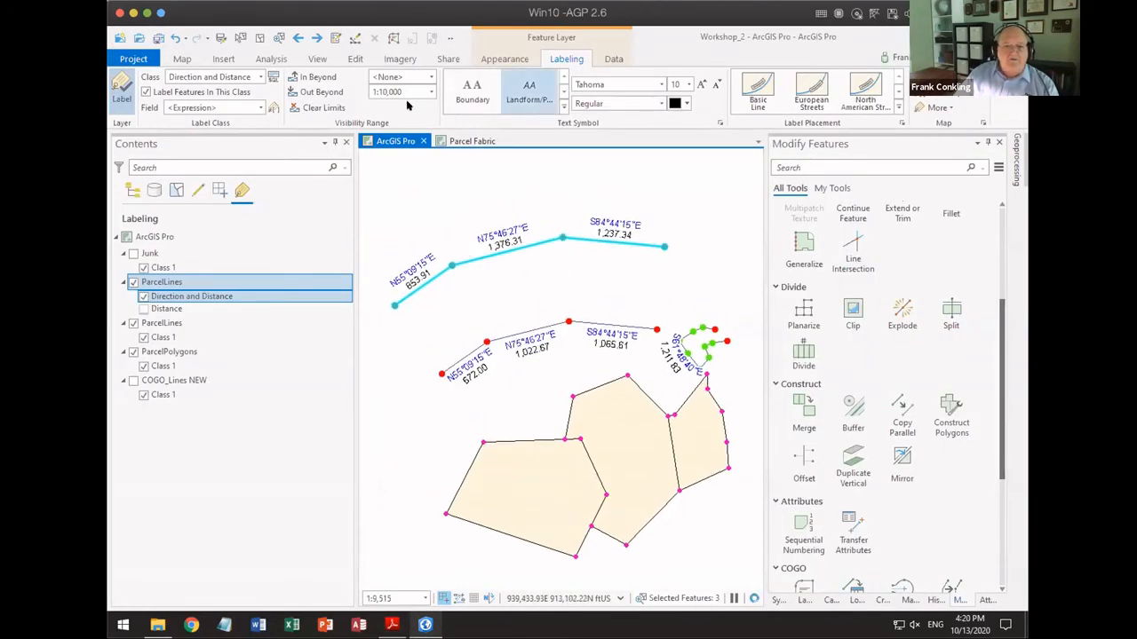
pyautogui.click(356, 60)
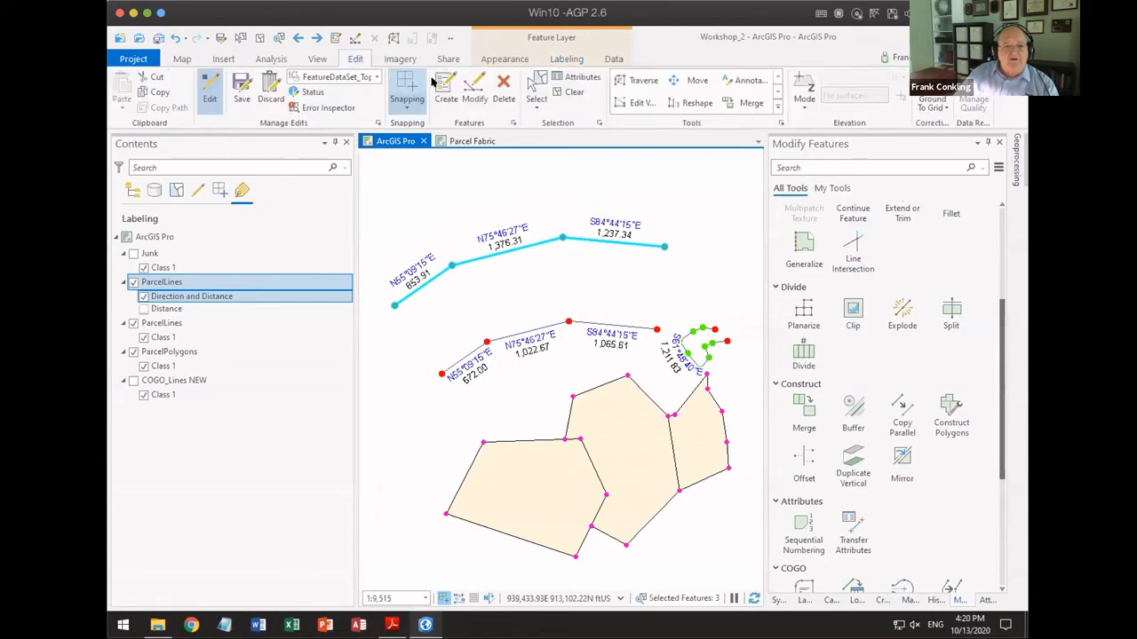
pyautogui.click(536, 88)
pyautogui.click(497, 253)
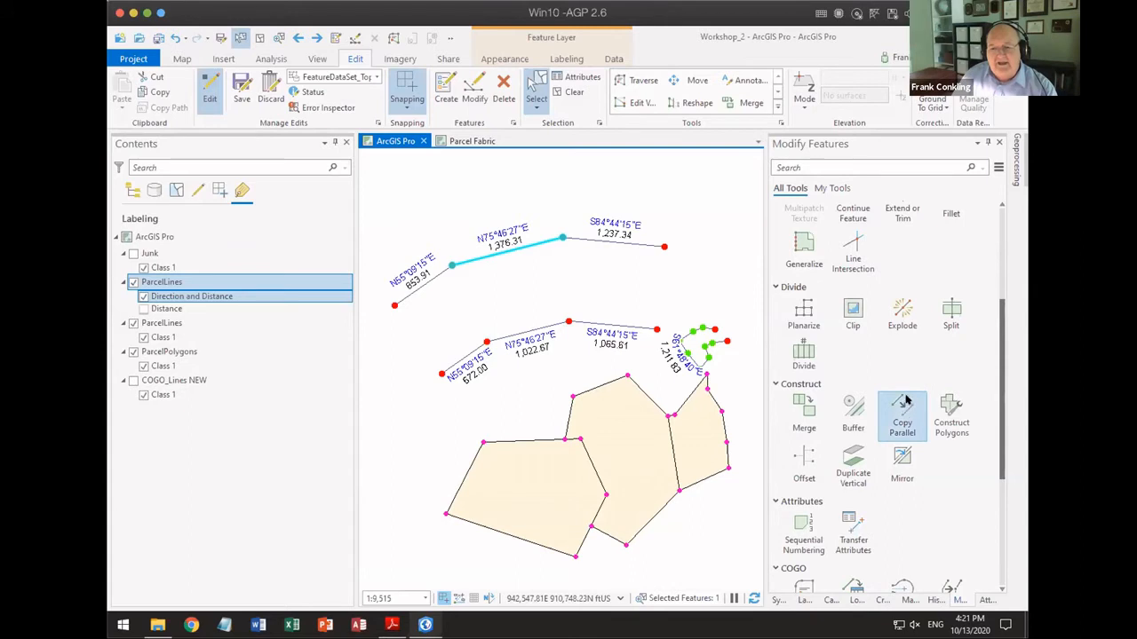
pyautogui.scroll(2, 905, 399)
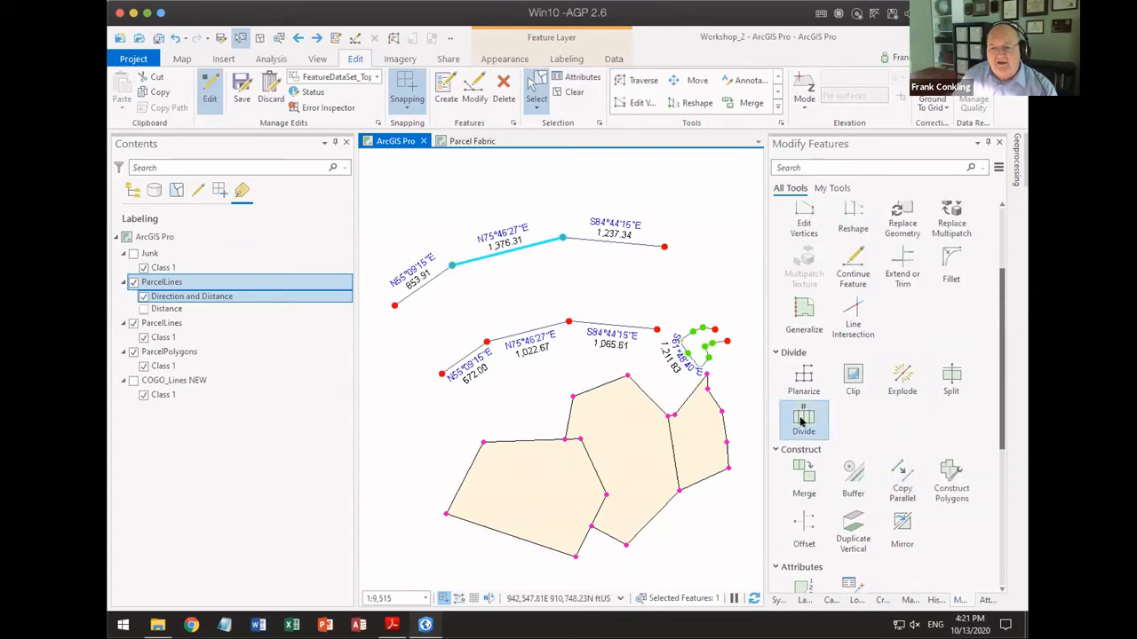
pyautogui.click(806, 418)
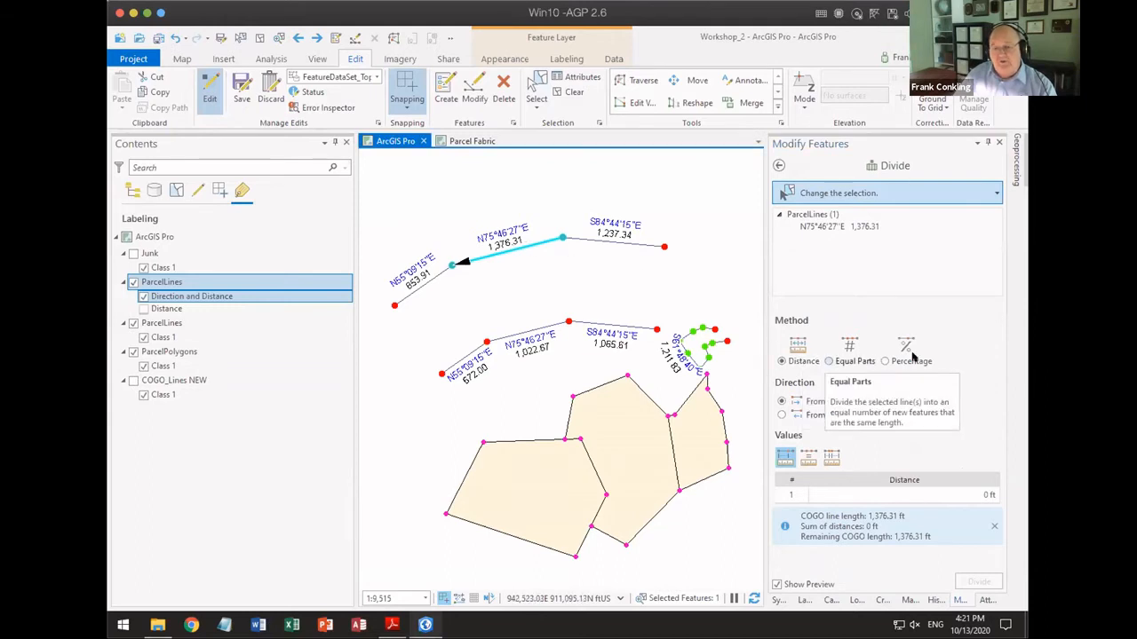
# Step: Preview an Equal Width division of the large western parcel polygon, with a 500 ft width measured from its northern edge
pyautogui.click(542, 488)
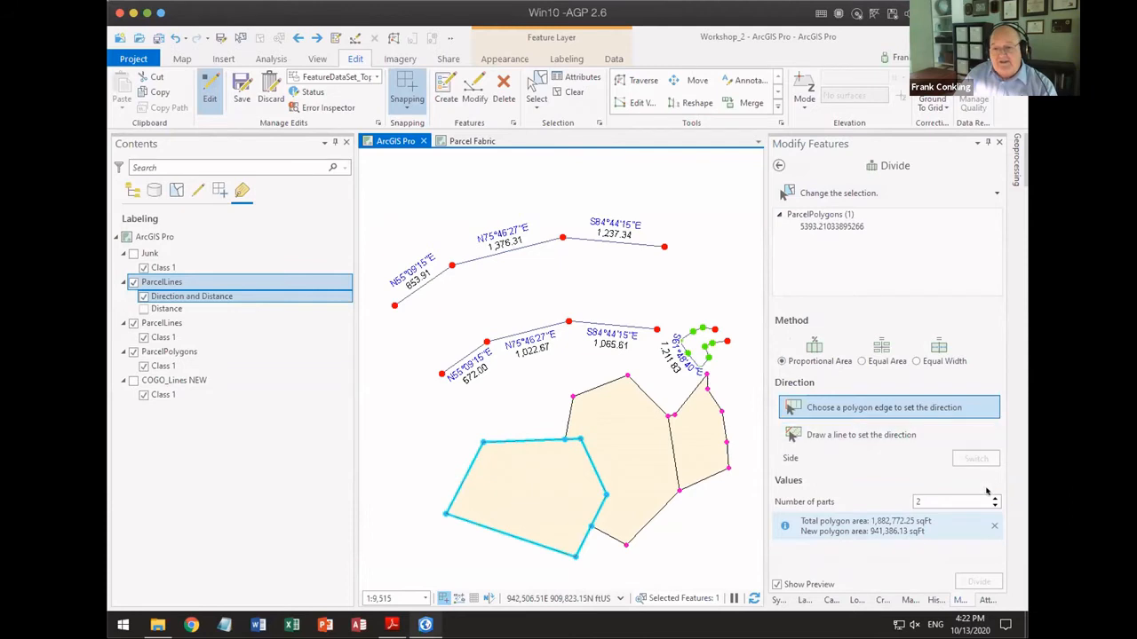
pyautogui.click(918, 361)
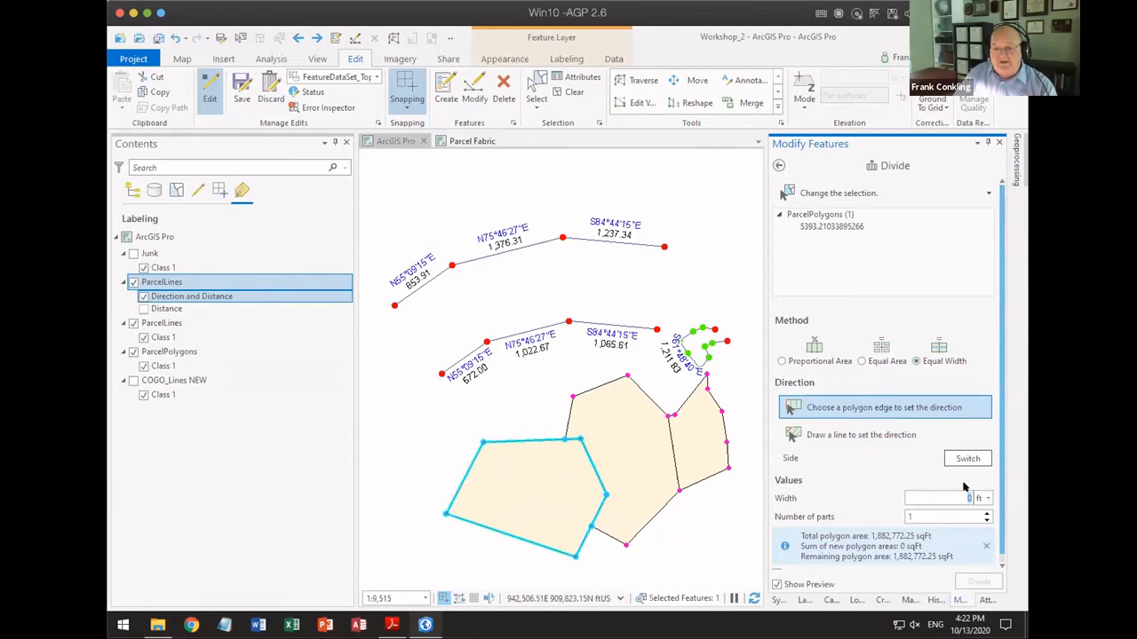
pyautogui.write('500')
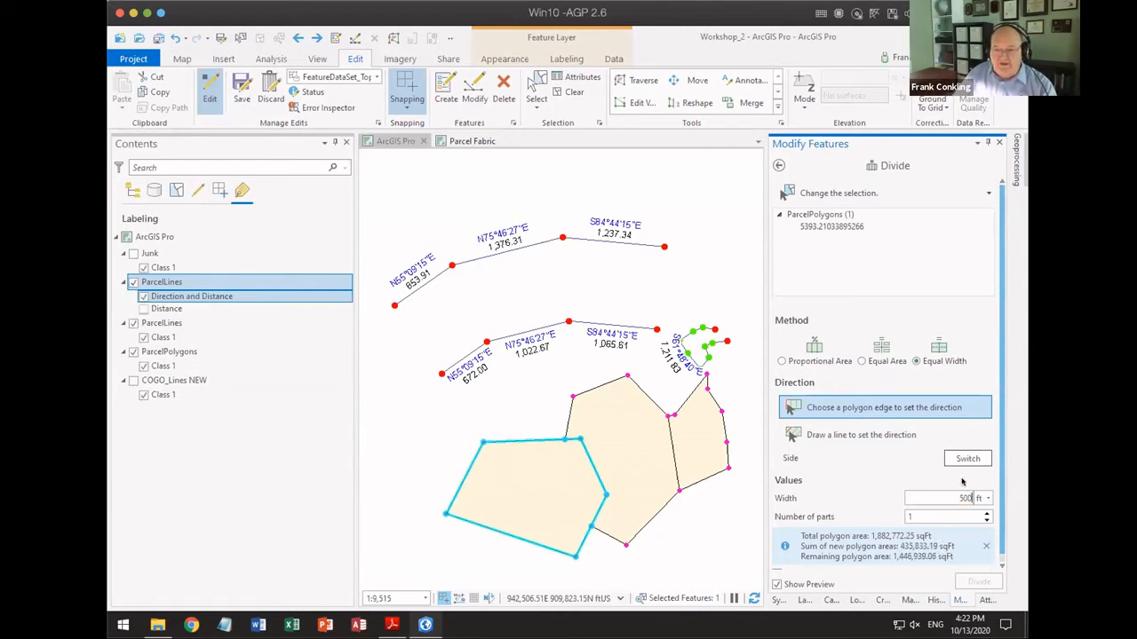
pyautogui.click(521, 440)
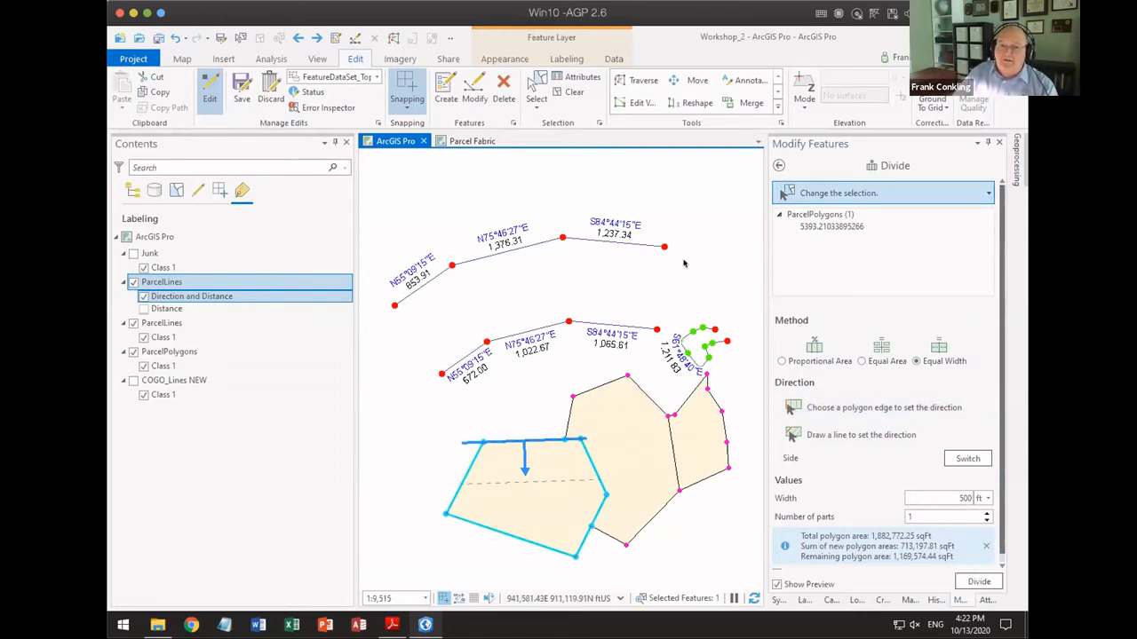
# Step: Reselect the middle line of the upper chain and preview dividing it at a single distance of 200 ft
pyautogui.click(493, 256)
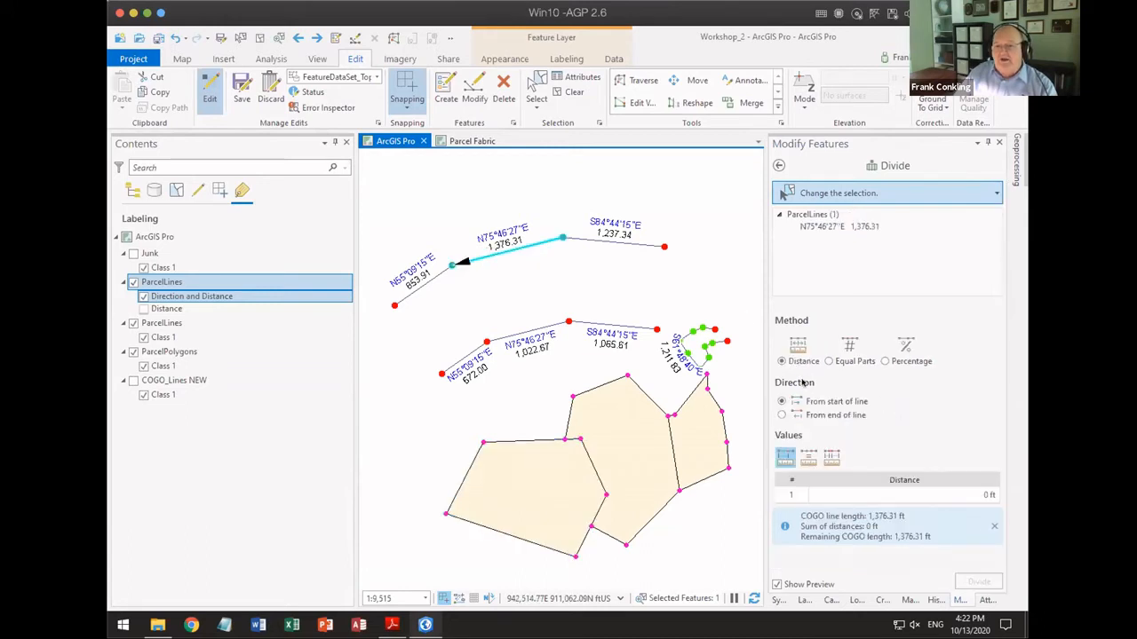
pyautogui.click(811, 459)
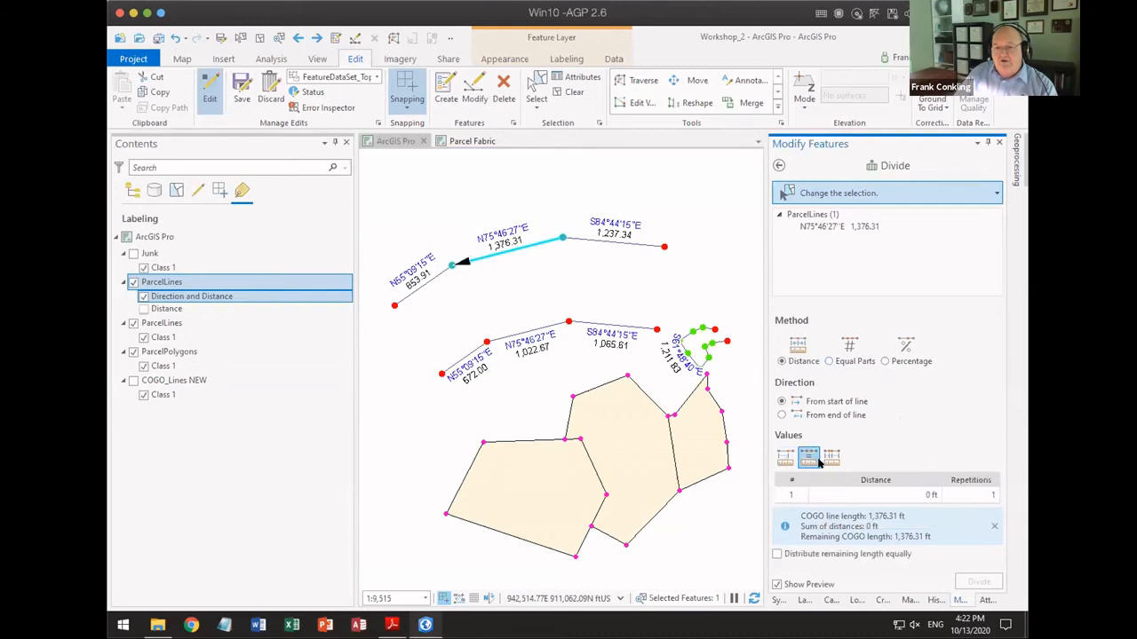
pyautogui.click(808, 460)
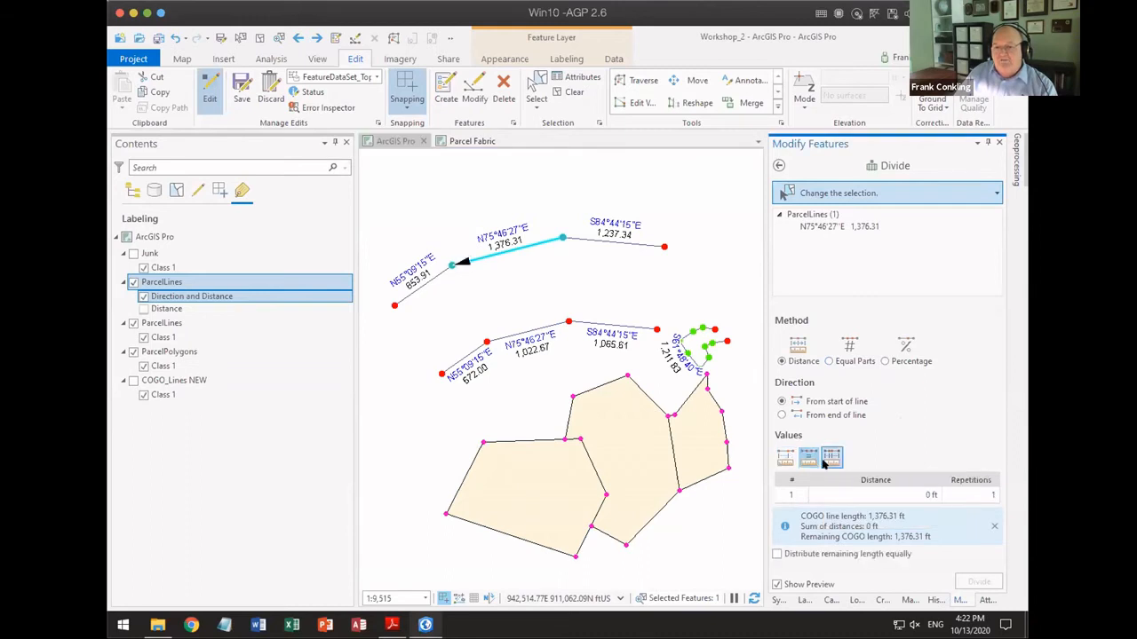
pyautogui.click(785, 457)
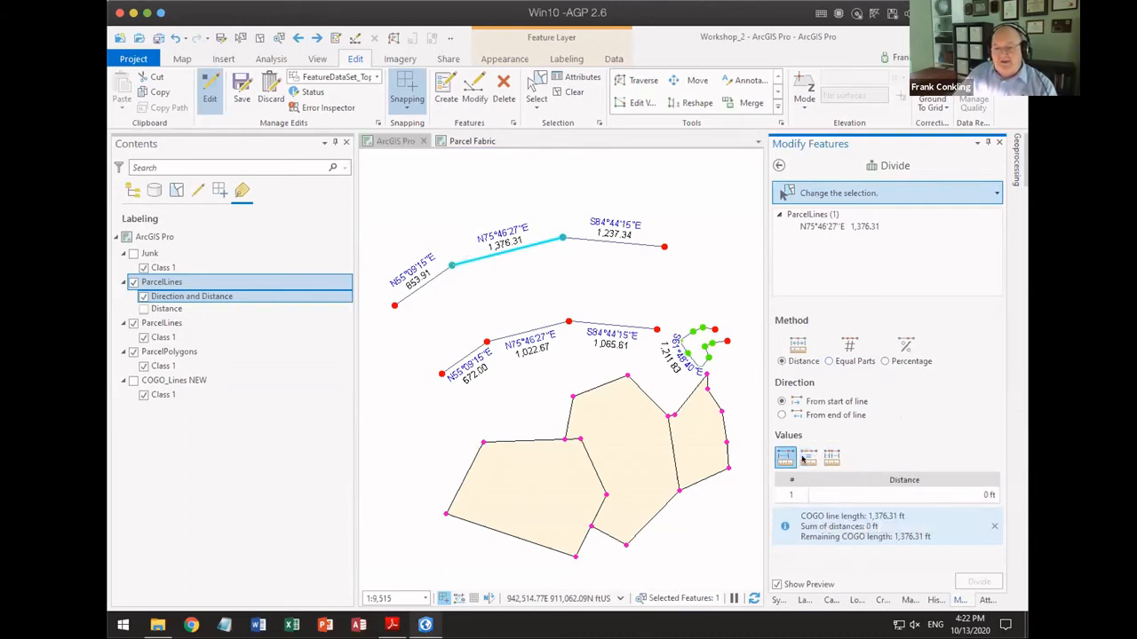
pyautogui.click(963, 496)
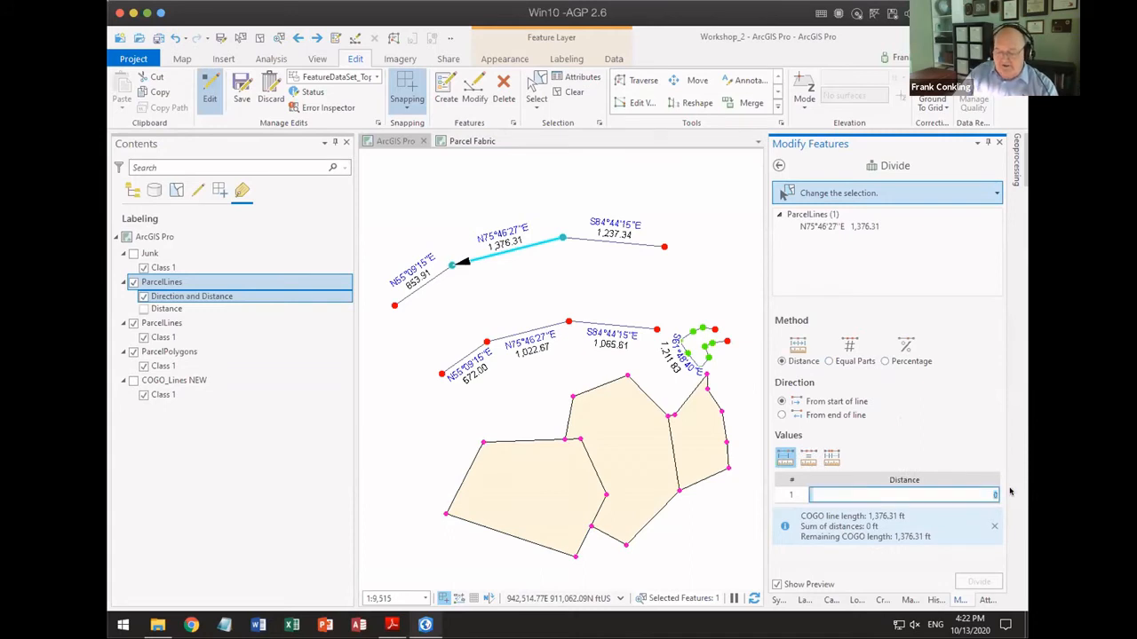
pyautogui.write('200')
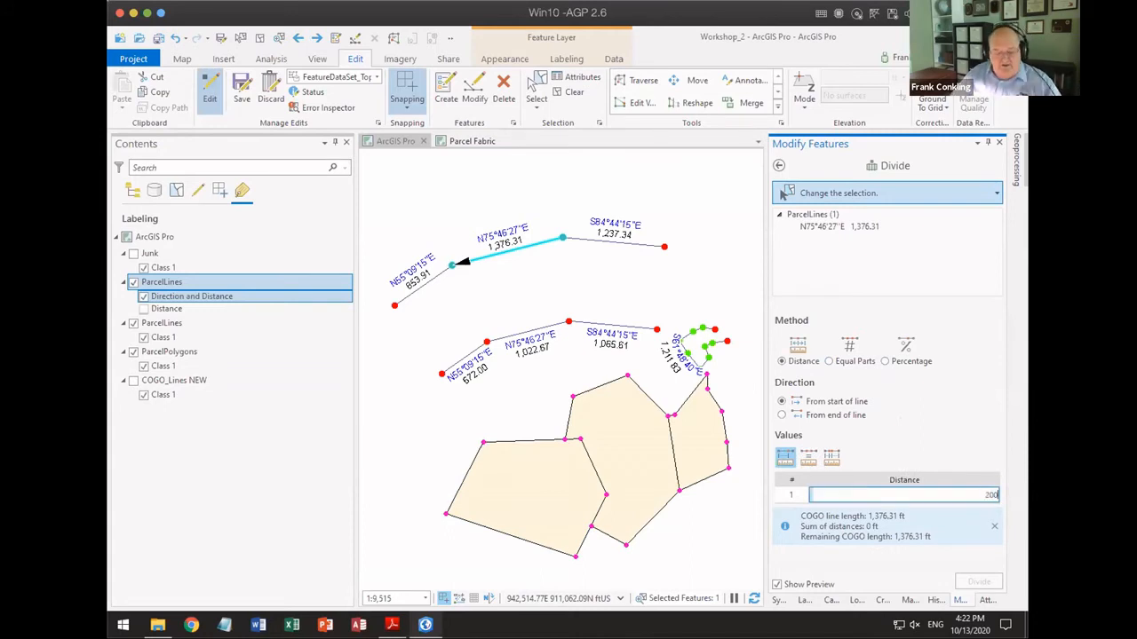
pyautogui.press('Return')
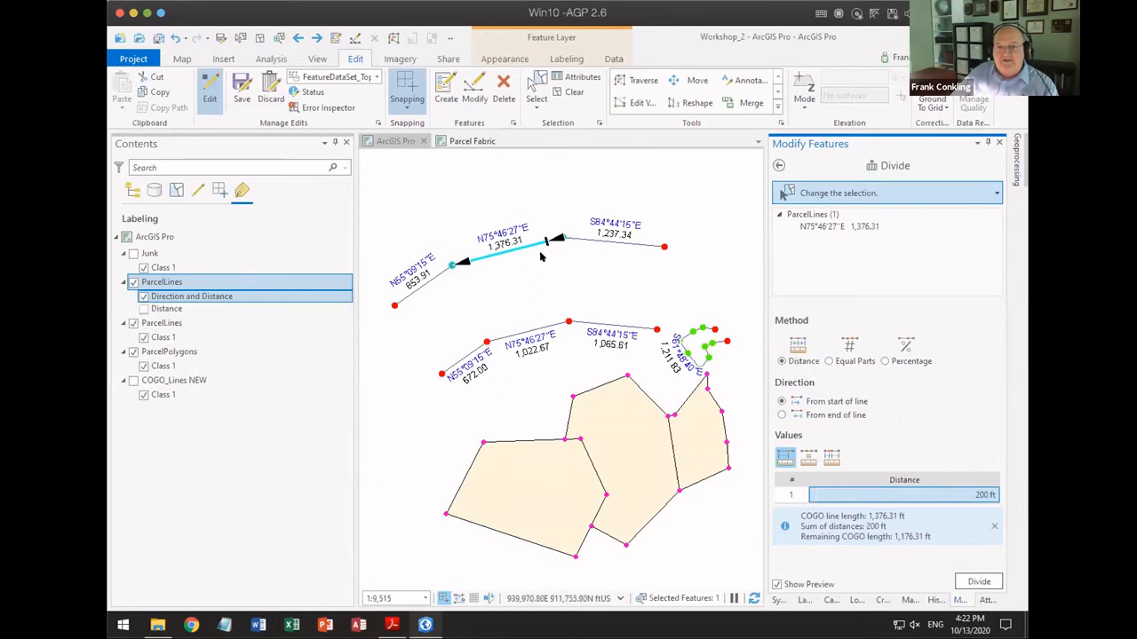
# Step: Preview an Equal Distances division of the line at 200 ft with 5 repetitions, comparing the from-end and from-start directions
pyautogui.click(808, 456)
pyautogui.click(923, 494)
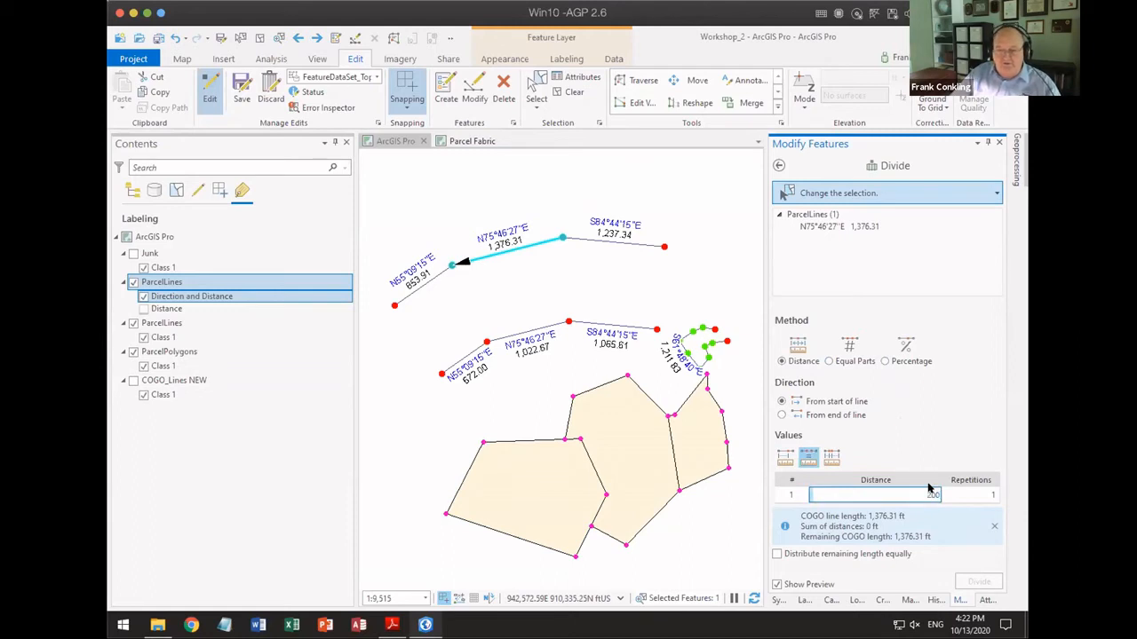
pyautogui.press('Tab')
pyautogui.write('5')
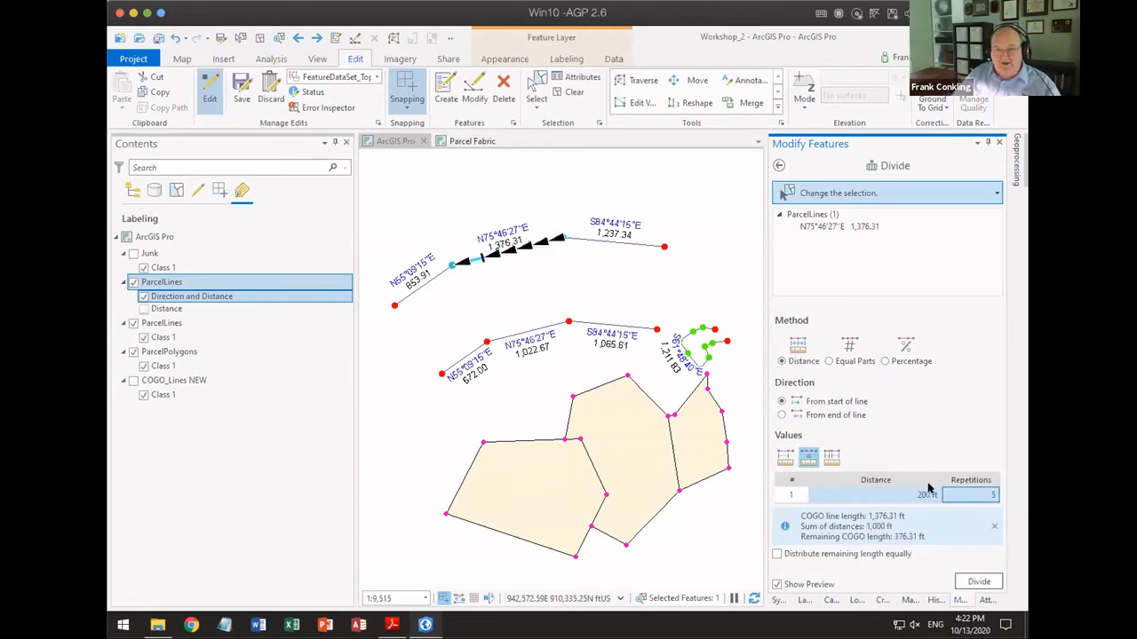
pyautogui.press('Return')
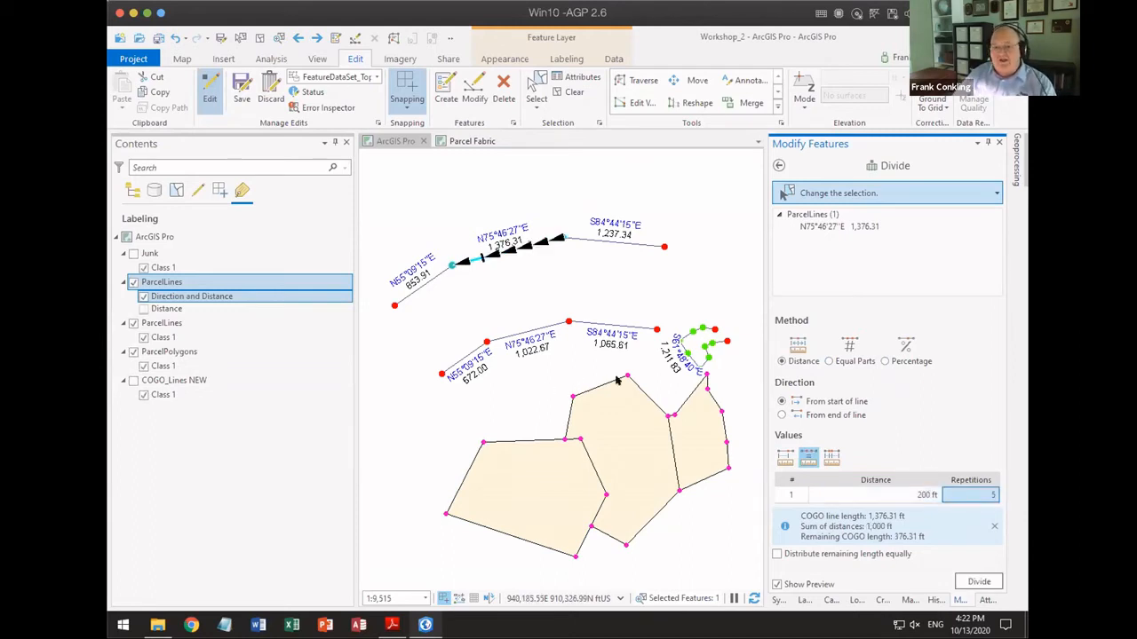
pyautogui.click(782, 415)
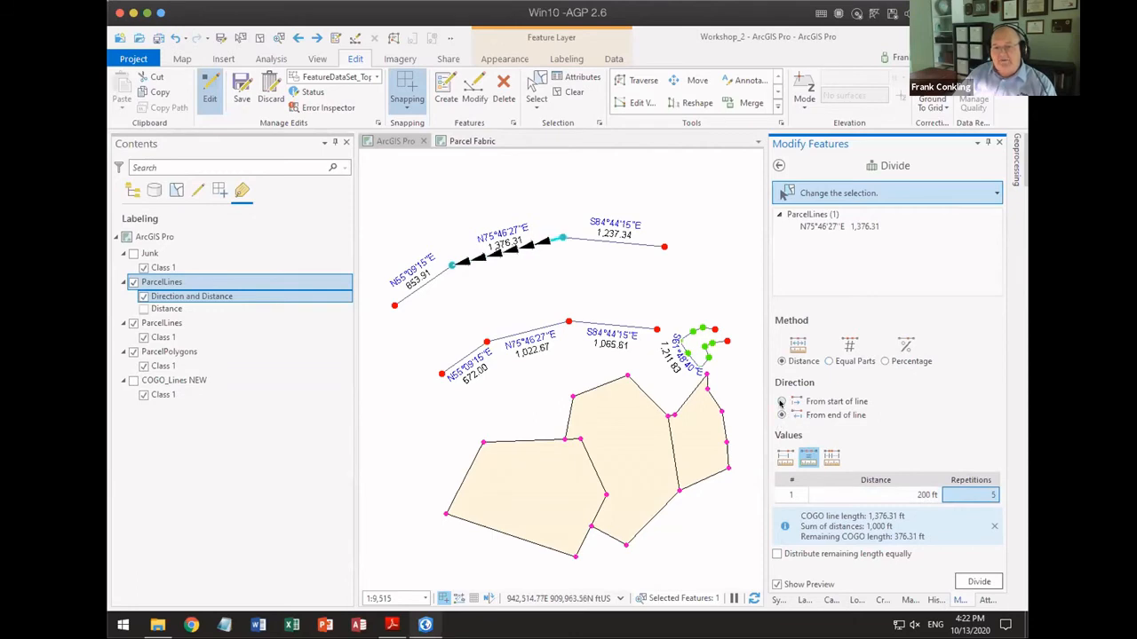
pyautogui.click(781, 403)
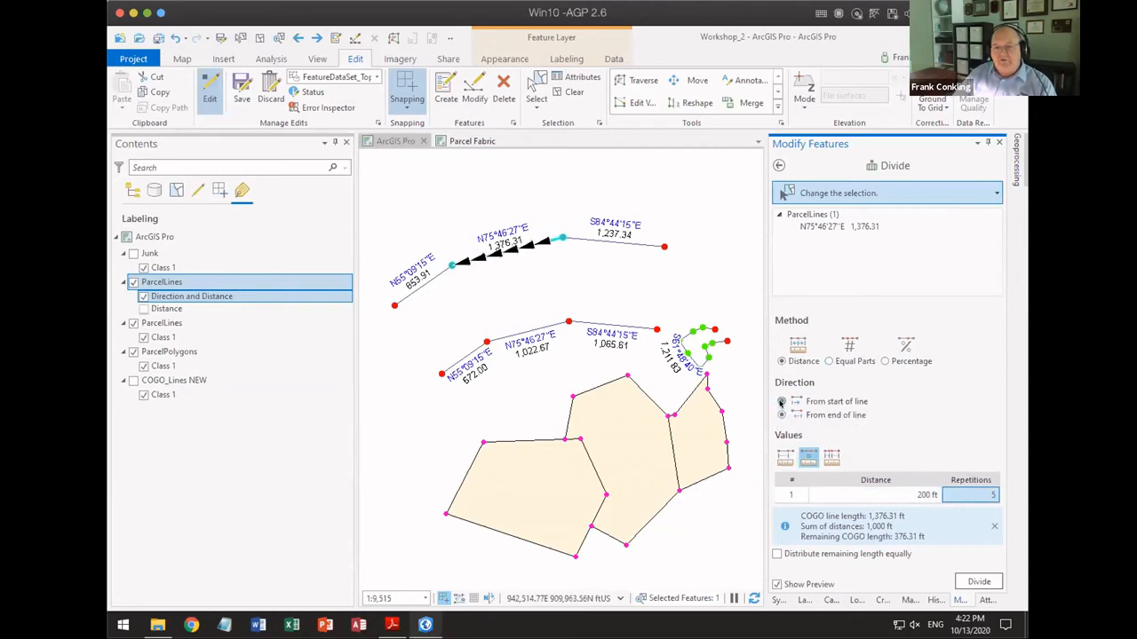
# Step: Preview a Variable Distances division of the upper chain's middle line with distances of 200 ft and 500 ft
pyautogui.click(831, 458)
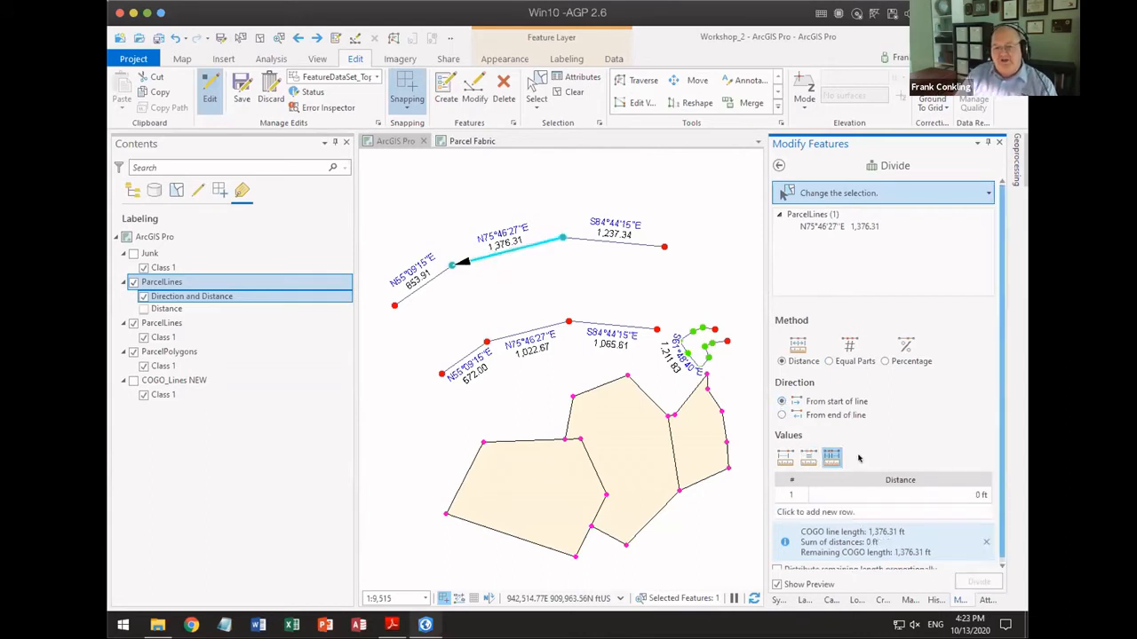
pyautogui.click(943, 495)
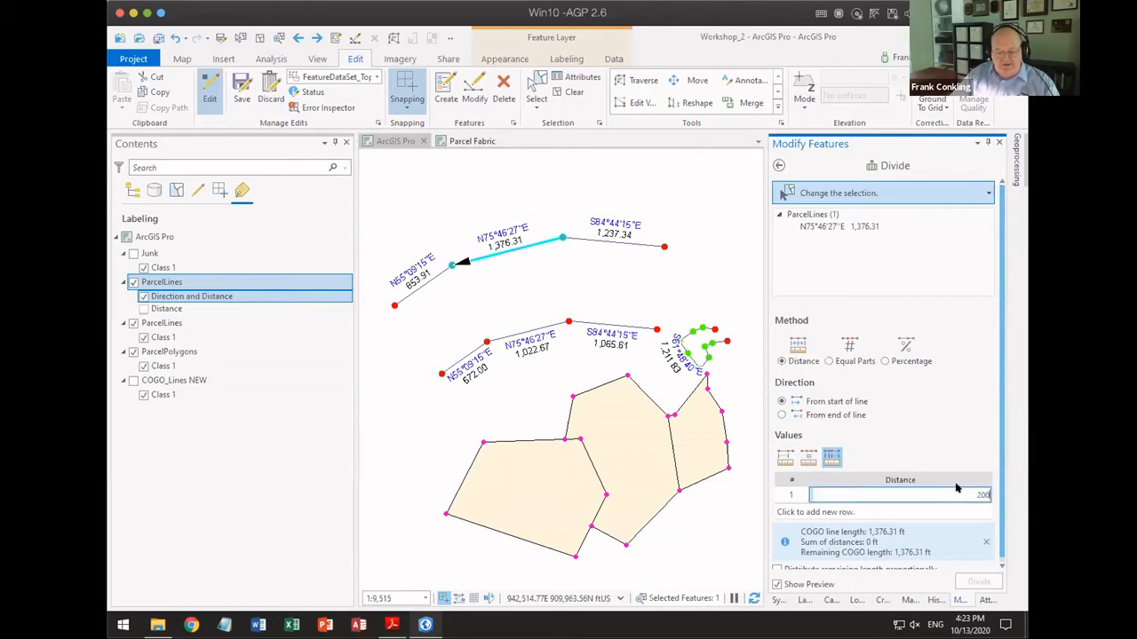
pyautogui.press('Return')
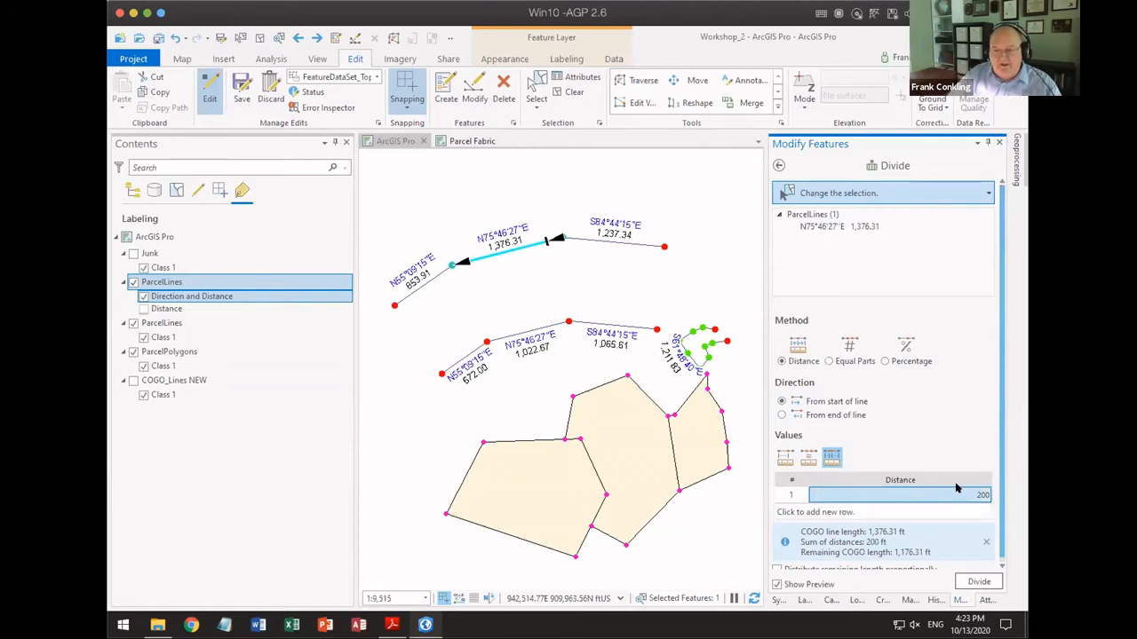
pyautogui.click(965, 489)
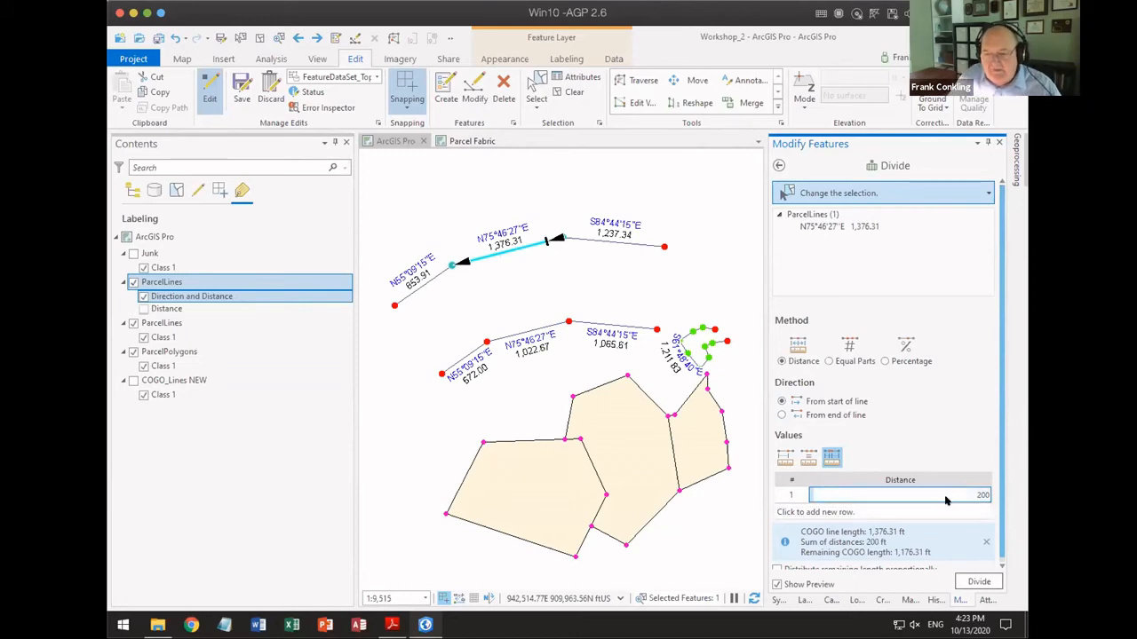
pyautogui.press('Return')
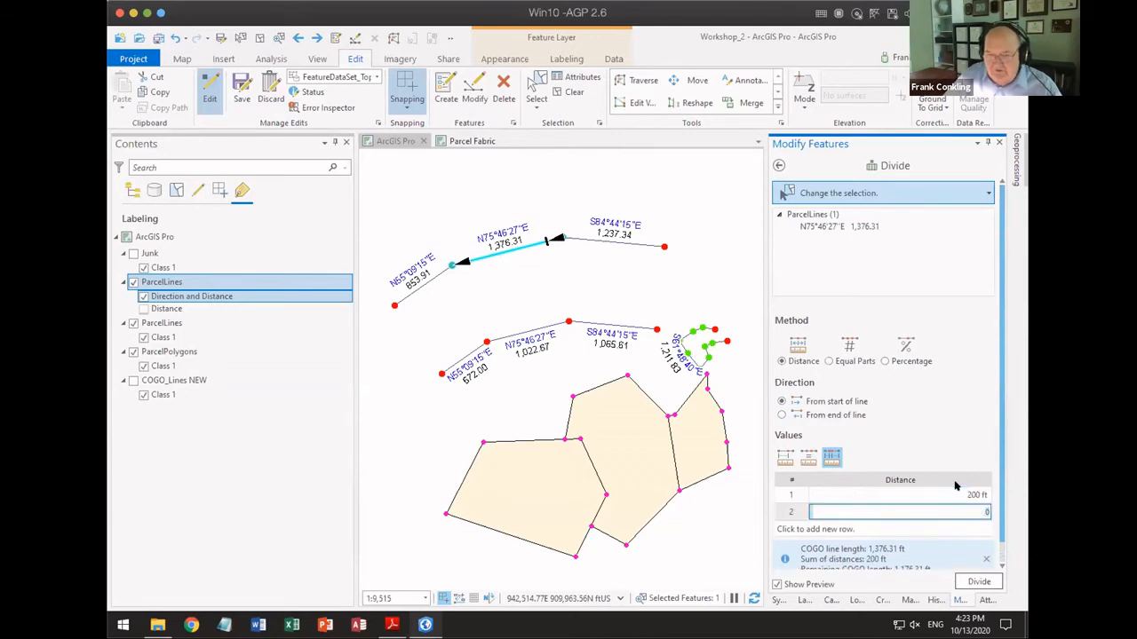
pyautogui.write('500')
pyautogui.press('Return')
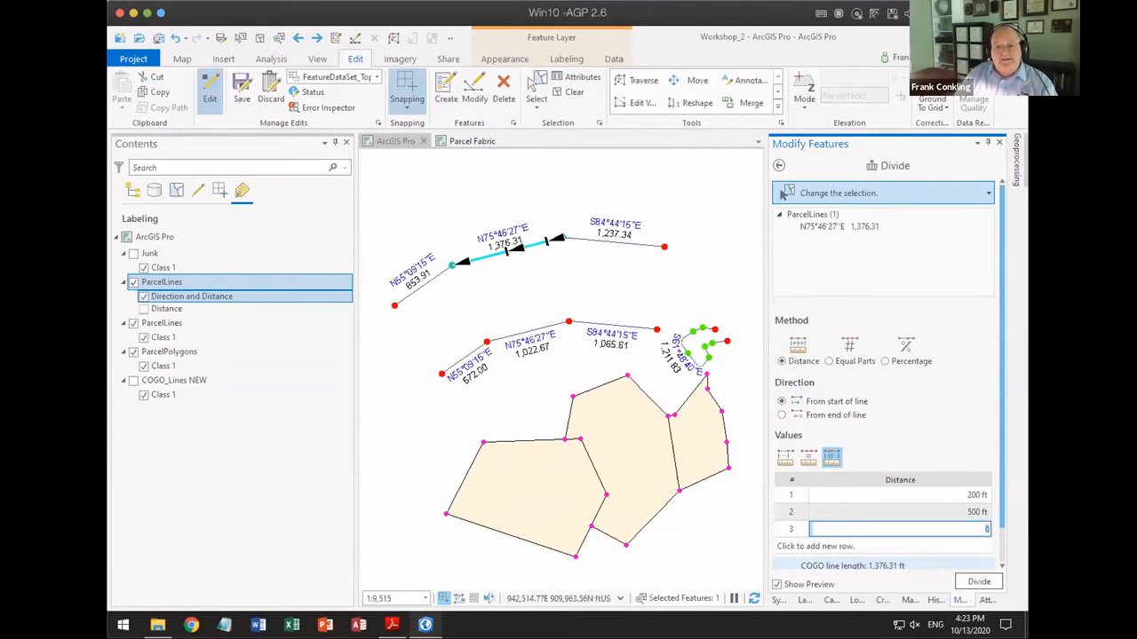
pyautogui.press('Return')
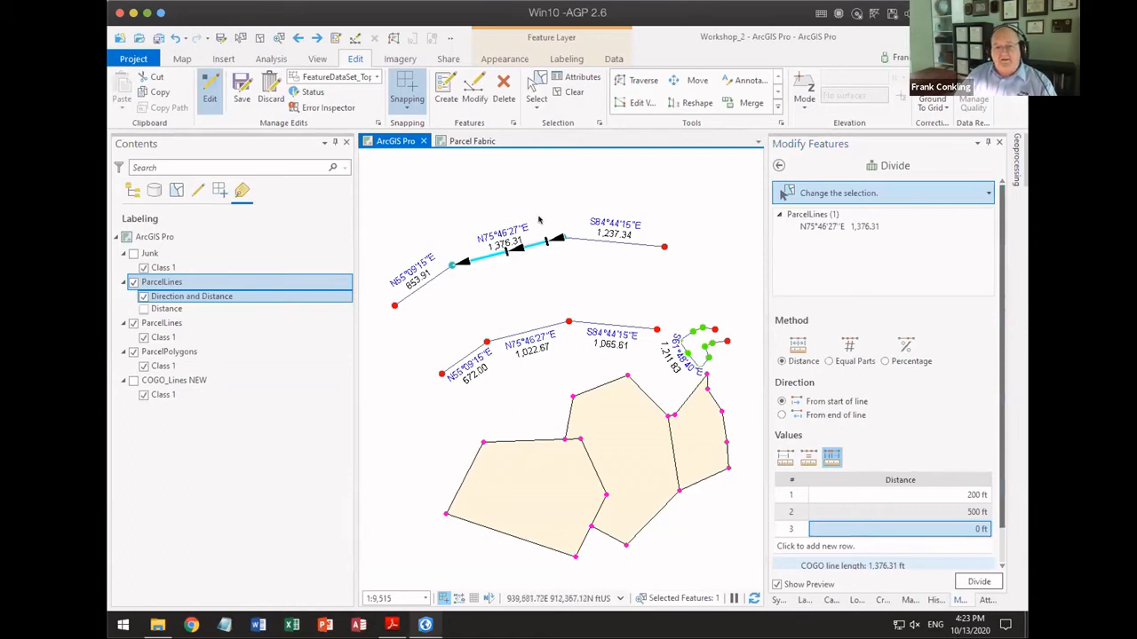
# Step: Select all three lines of the upper chain and preview dividing each into 2 equal parts
pyautogui.moveTo(522, 211); pyautogui.dragTo(603, 270)
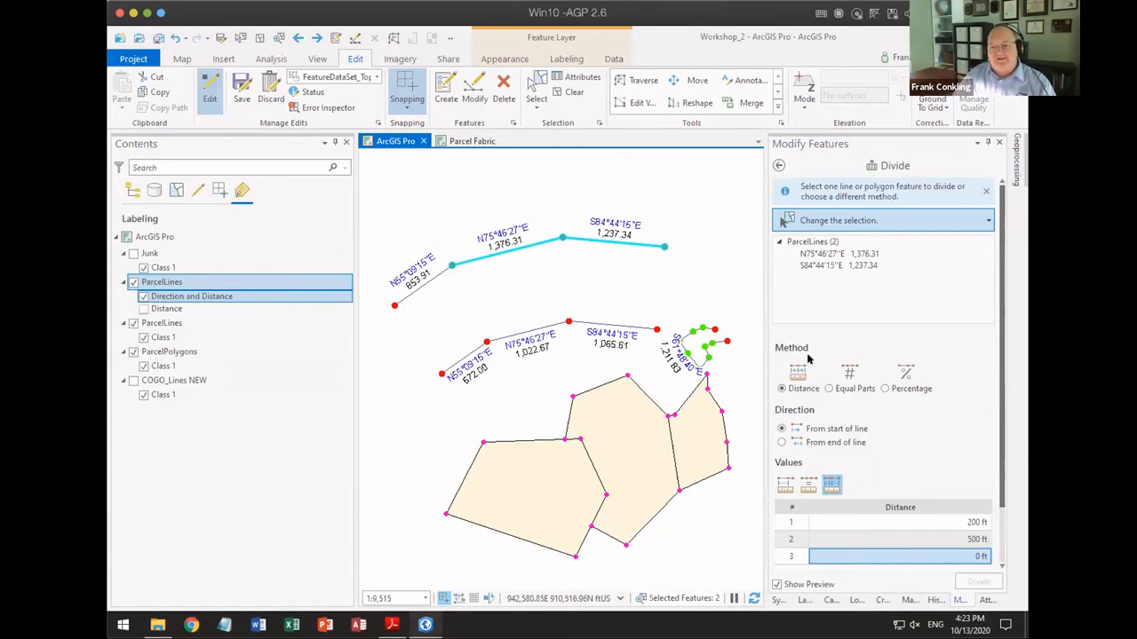
pyautogui.click(829, 388)
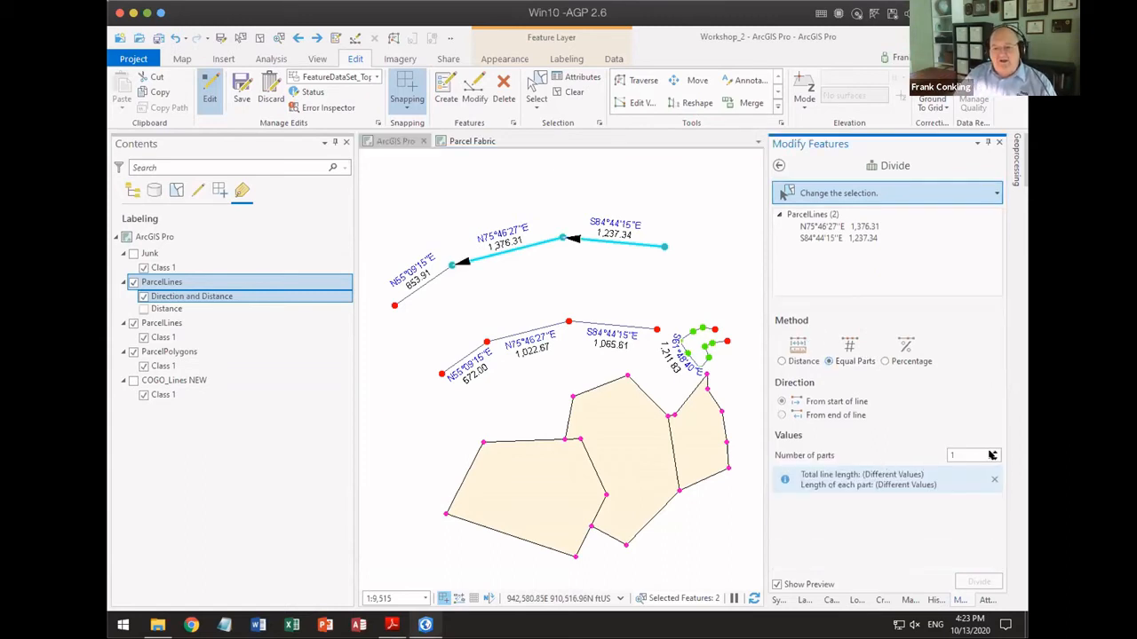
pyautogui.click(994, 452)
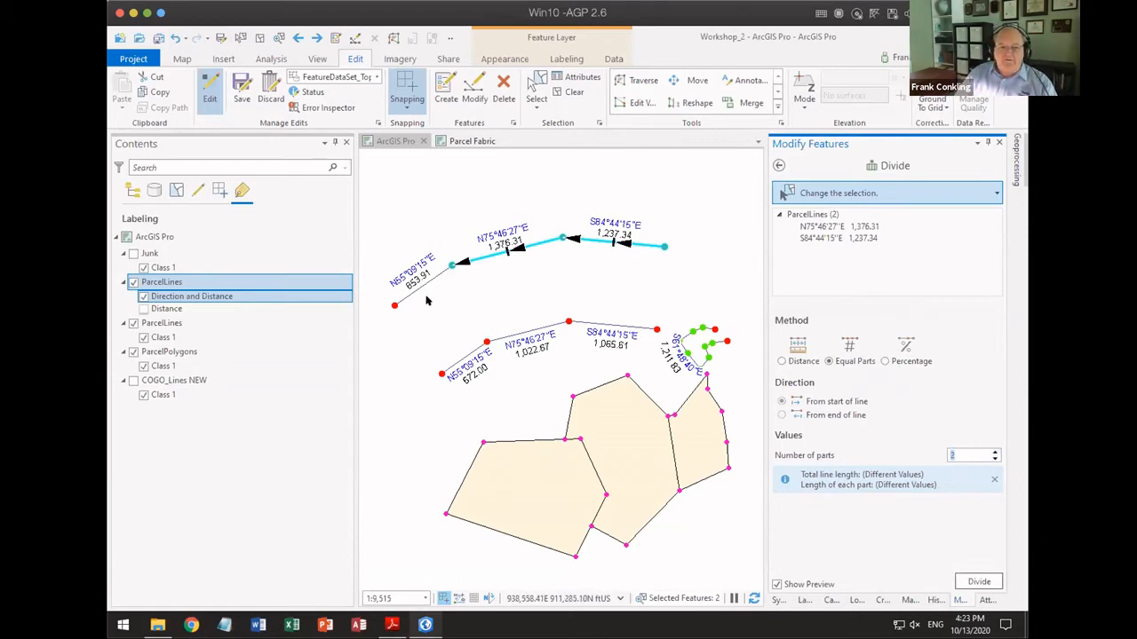
pyautogui.moveTo(428, 300); pyautogui.dragTo(644, 227)
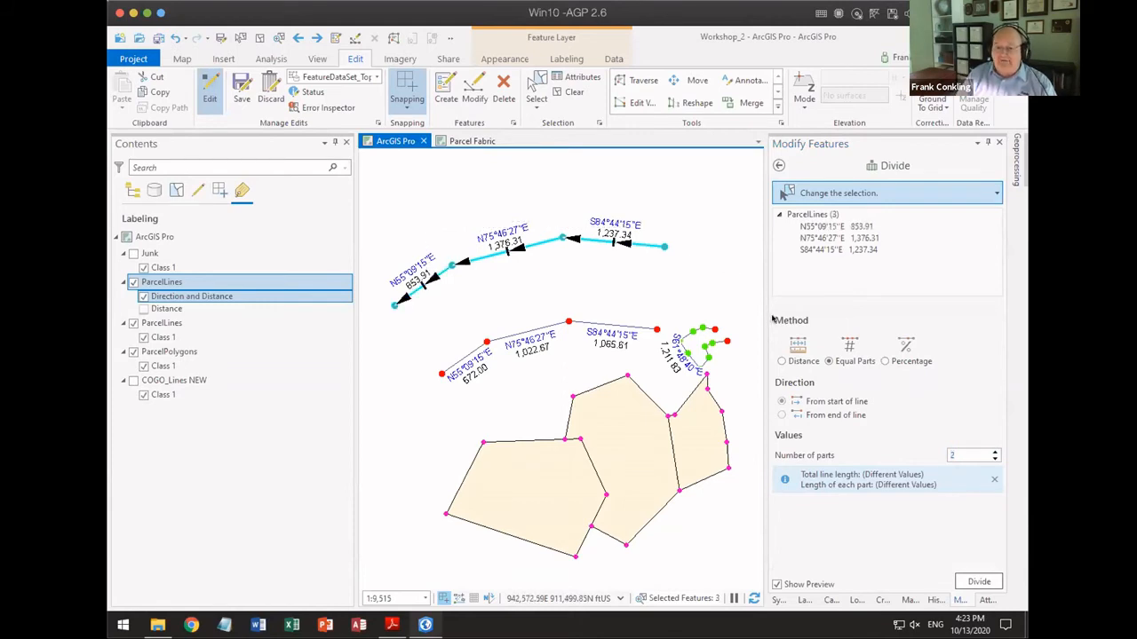
# Step: Preview dividing the three selected lines by percentage at 14 %
pyautogui.click(885, 362)
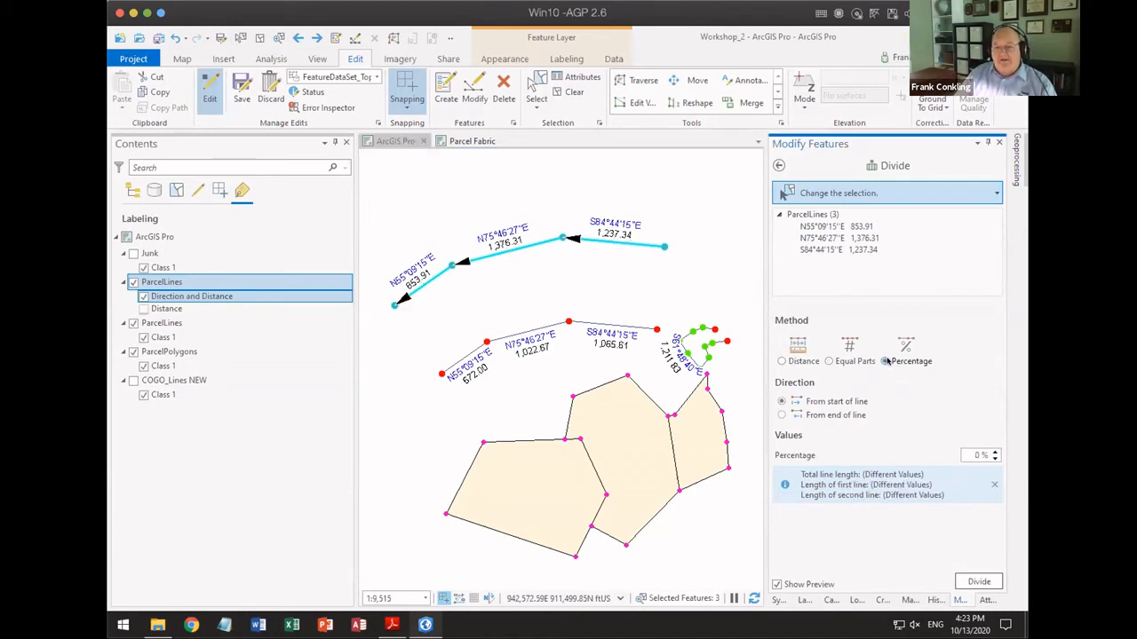
pyautogui.click(996, 451)
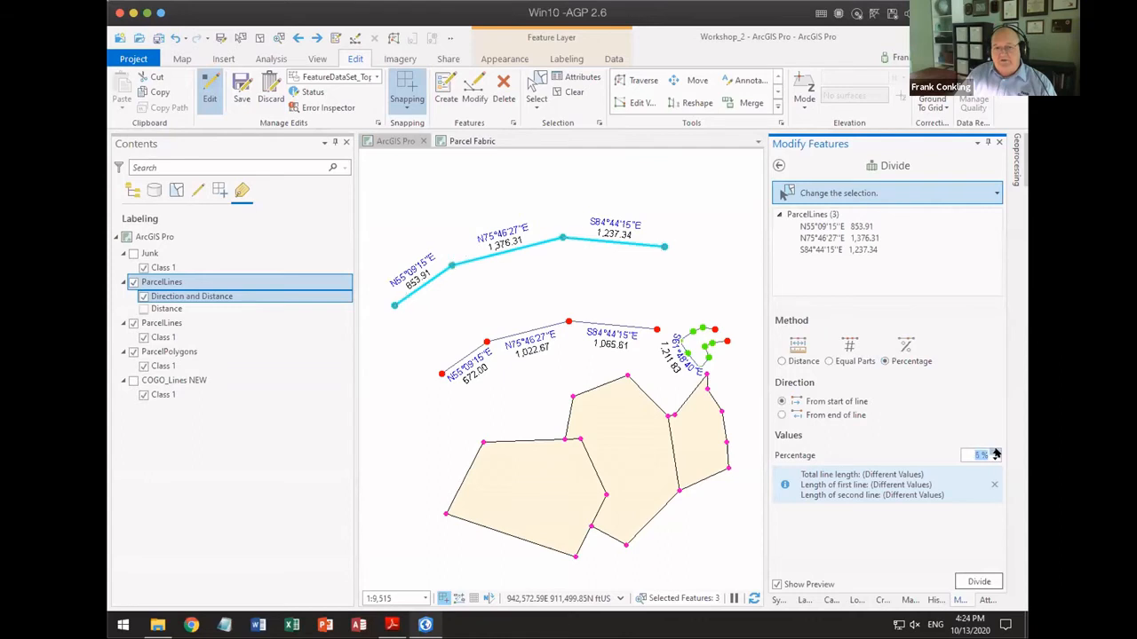
pyautogui.click(995, 451)
pyautogui.click(995, 451)
pyautogui.click(995, 451)
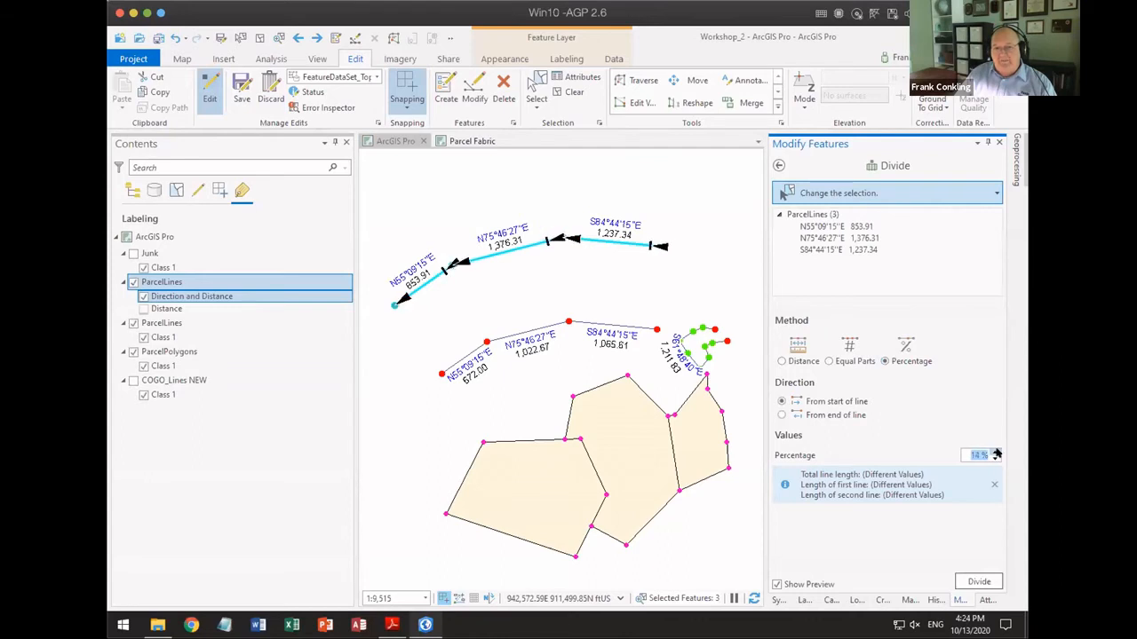
# Step: Divide the three selected upper-chain lines into 2 equal parts each and inspect the resulting segments
pyautogui.click(854, 363)
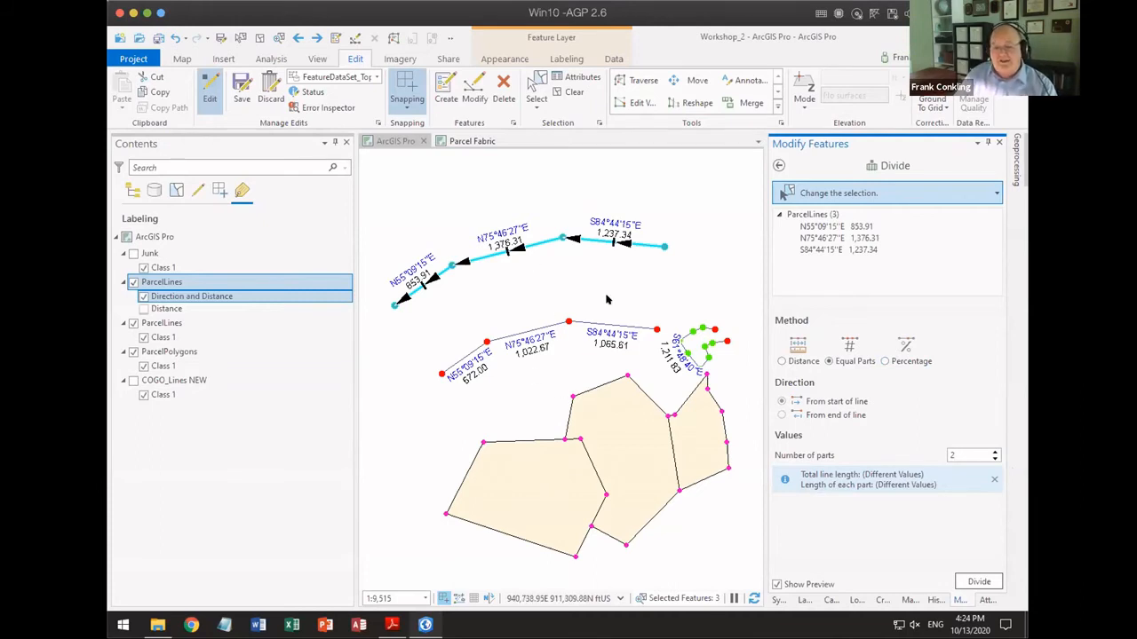
pyautogui.click(782, 361)
pyautogui.click(826, 360)
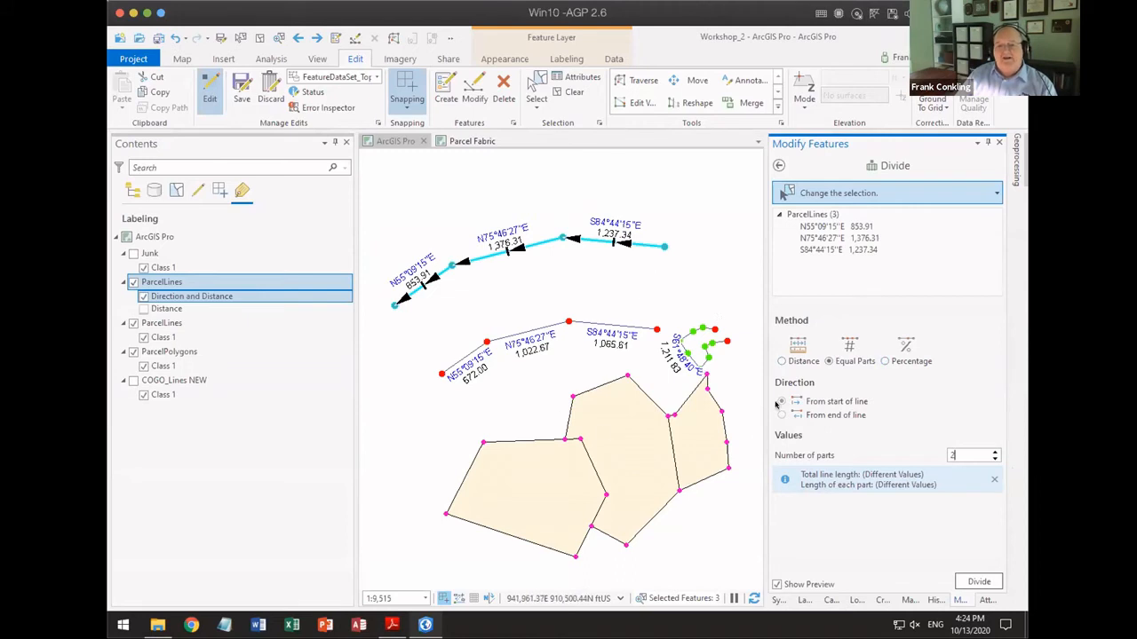
pyautogui.click(976, 581)
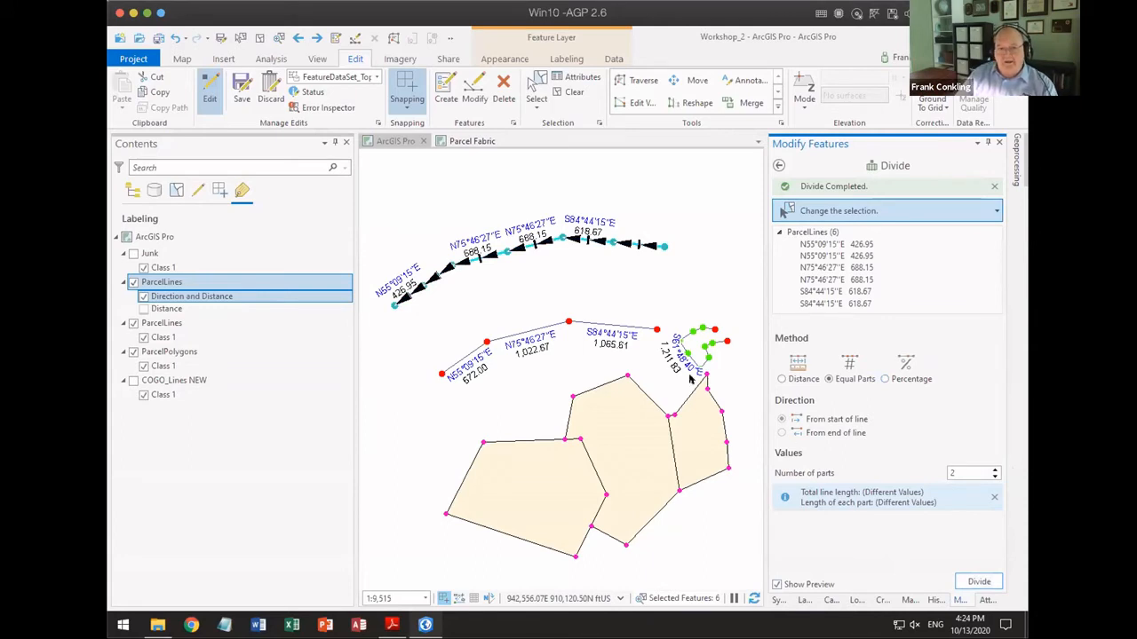
pyautogui.scroll(5, 595, 347)
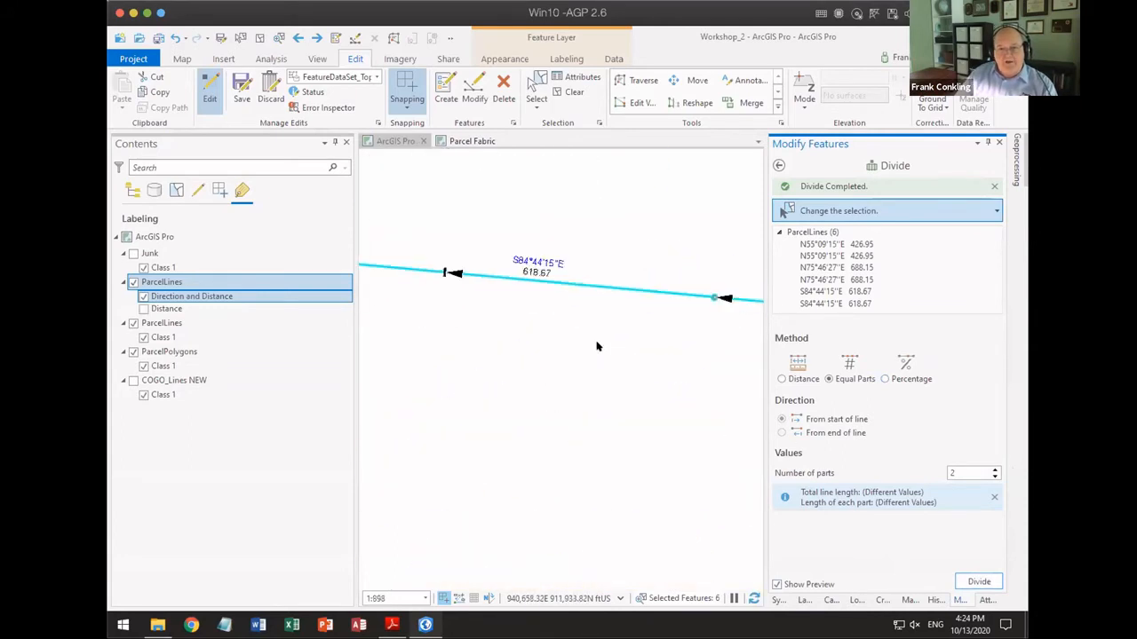
pyautogui.scroll(-2, 597, 347)
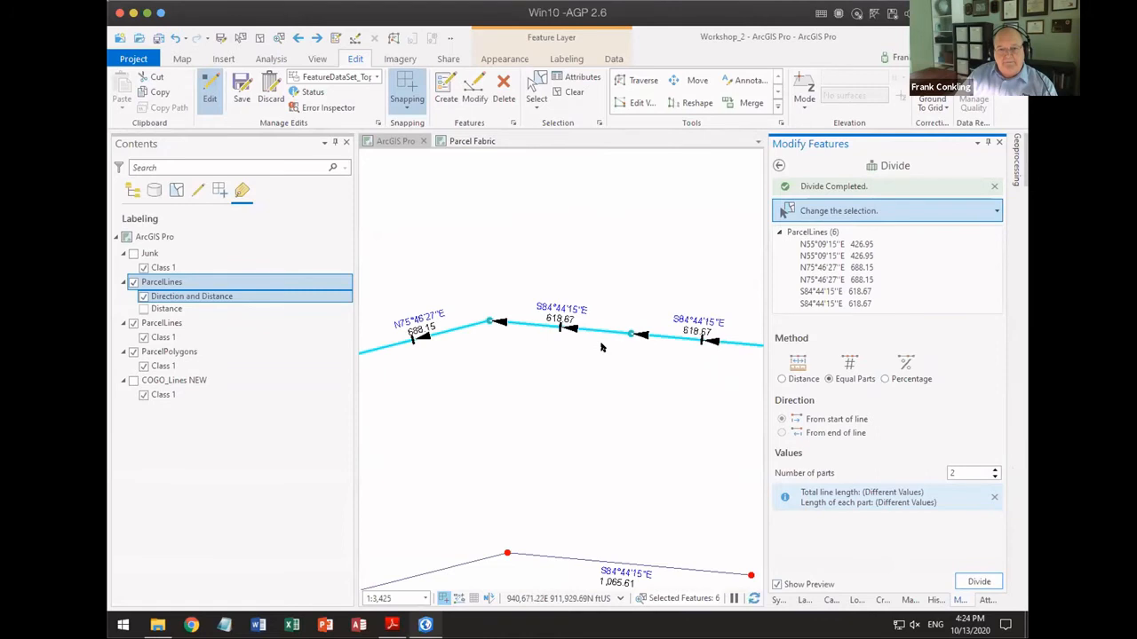
pyautogui.scroll(-1, 600, 346)
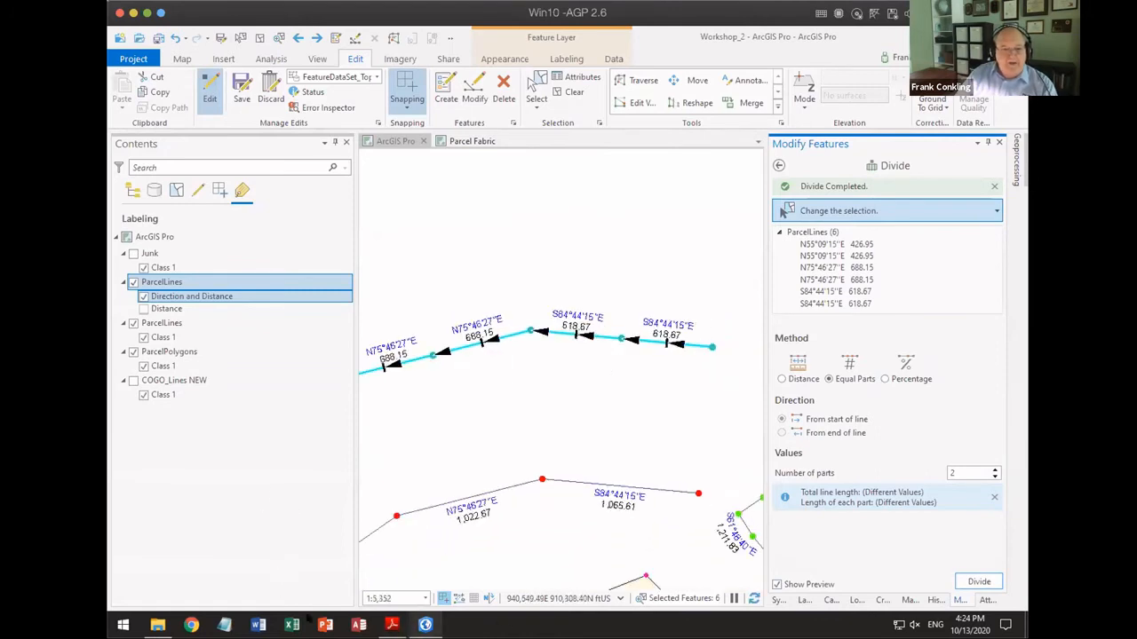
# Step: Switch to the presentation PDF in Adobe Reader and advance to the Split Lines into COGO slide
pyautogui.click(391, 625)
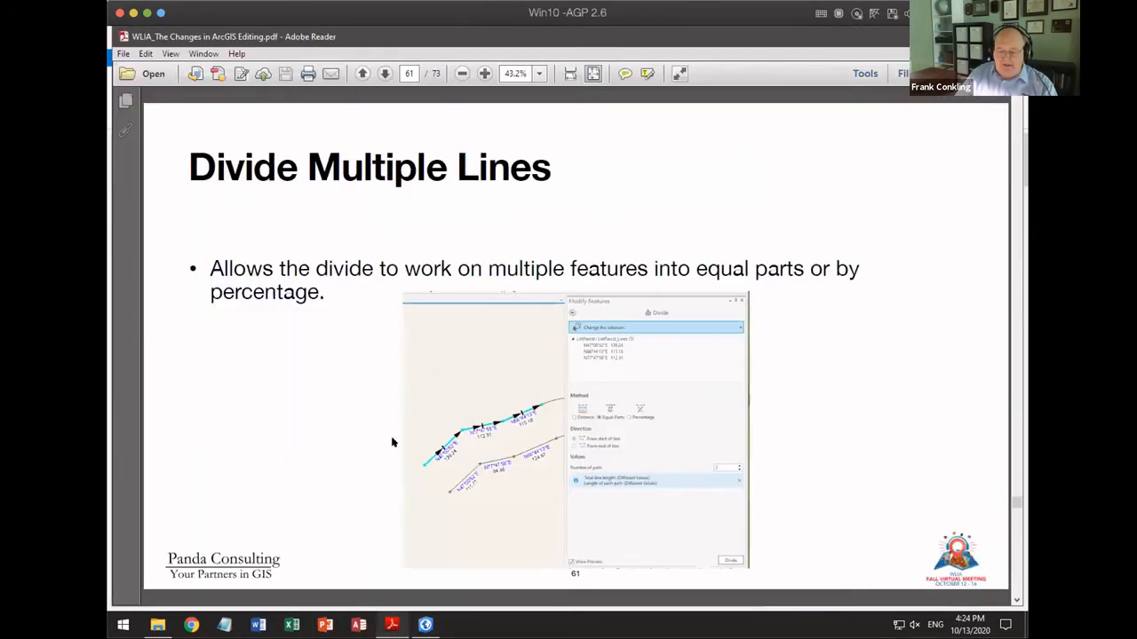
pyautogui.scroll(-1, 394, 442)
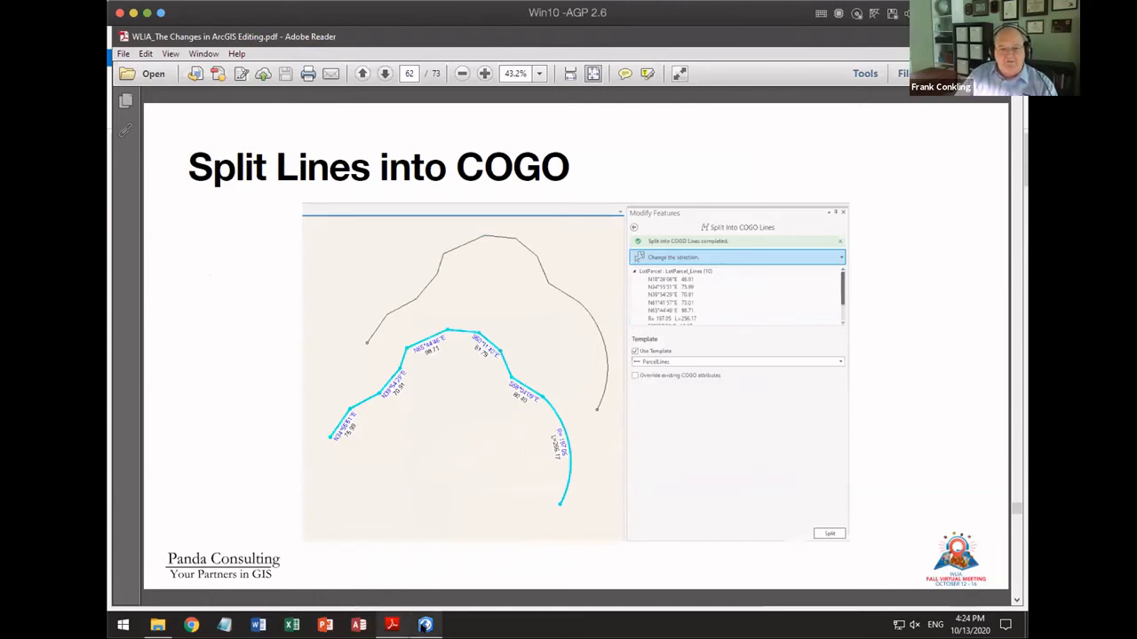
# Step: Return to ArcGIS Pro and select the multi-vertex parcel line just east of the lower chain
pyautogui.click(426, 624)
pyautogui.scroll(-2, 571, 433)
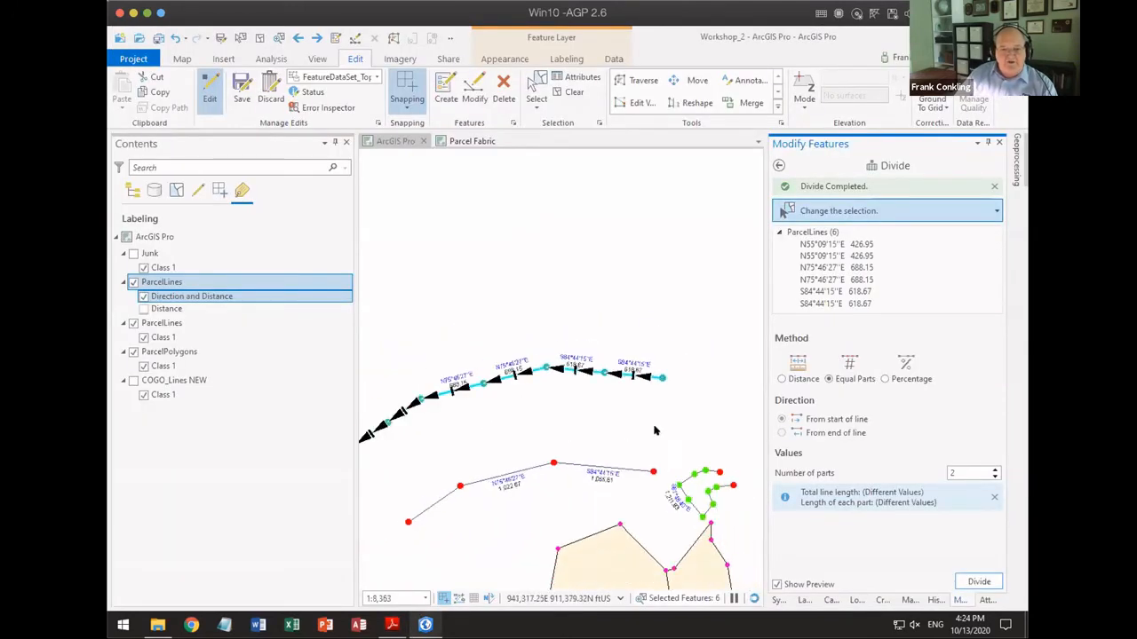
pyautogui.moveTo(694, 435); pyautogui.dragTo(481, 381)
pyautogui.scroll(2, 494, 454)
pyautogui.scroll(3, 495, 454)
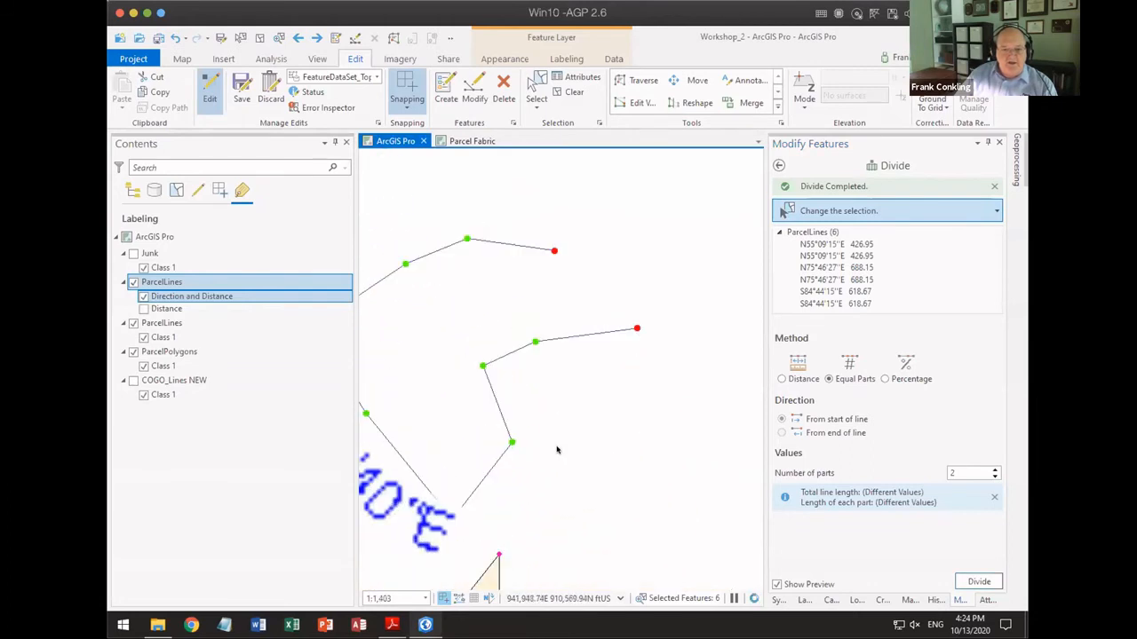
pyautogui.scroll(-1, 555, 446)
pyautogui.moveTo(574, 344); pyautogui.dragTo(609, 393)
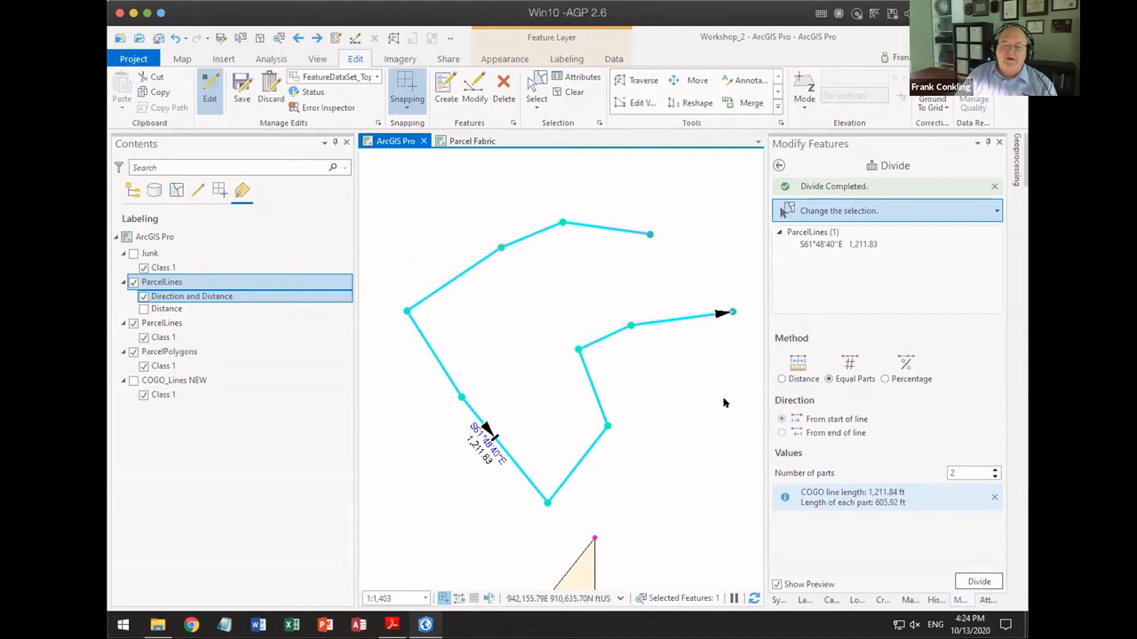
# Step: Leave the Divide tool and examine the COGO attributes of the selected multi-vertex line
pyautogui.click(778, 166)
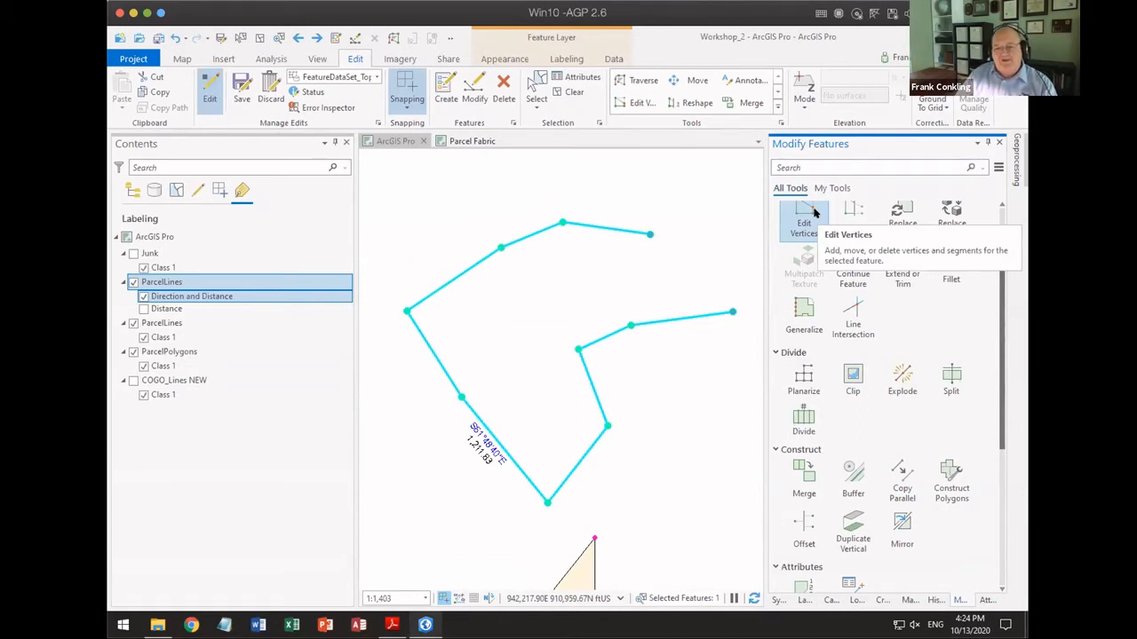
pyautogui.click(982, 601)
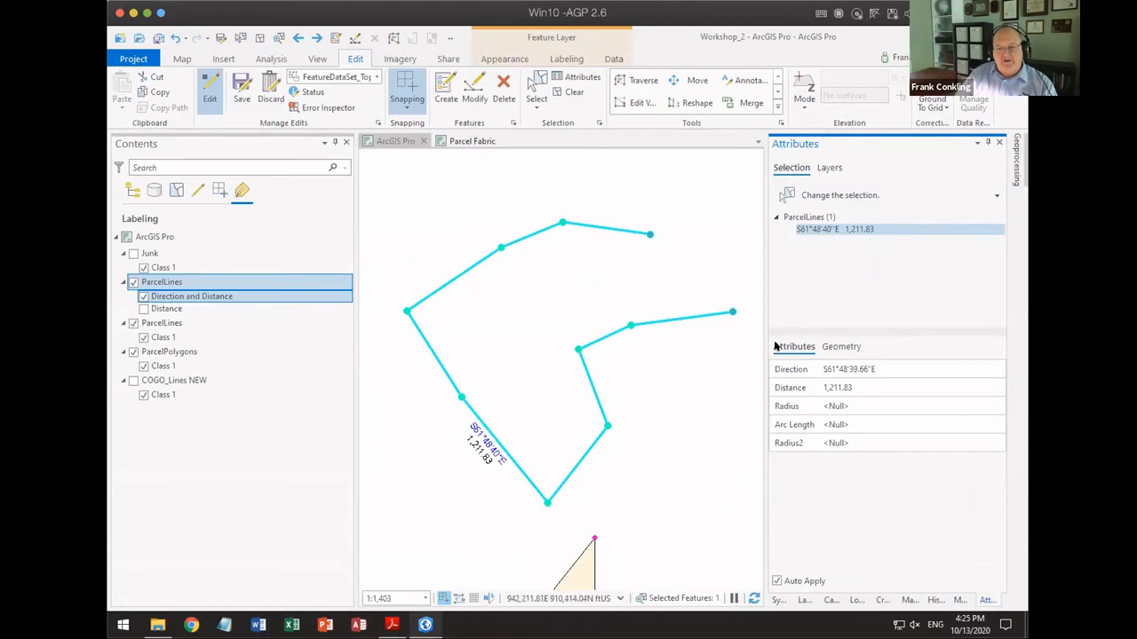
pyautogui.click(956, 601)
# Step: Split the selected line into COGO lines using the Lines template with existing COGO attributes overridden, and clear the selection
pyautogui.scroll(-5, 857, 377)
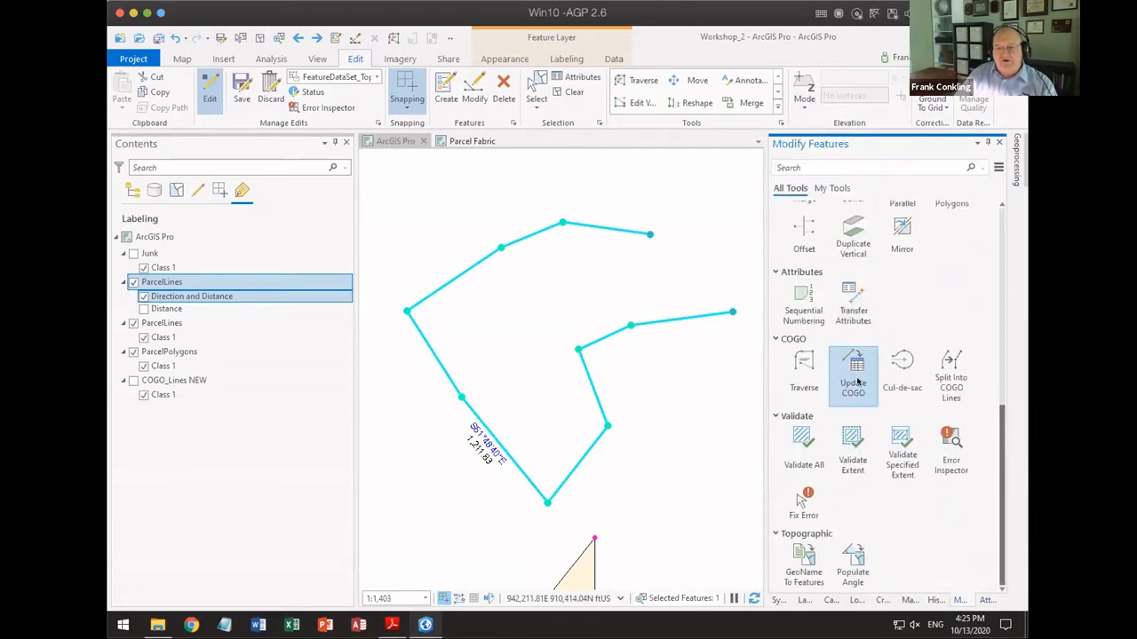
pyautogui.click(951, 359)
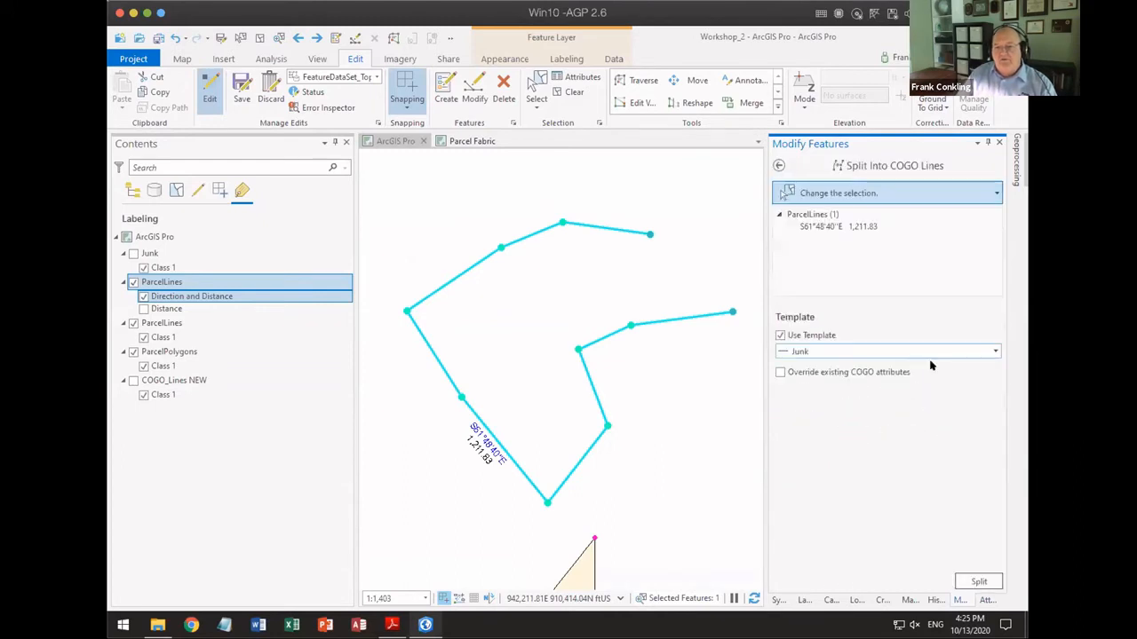
pyautogui.click(988, 350)
pyautogui.click(803, 437)
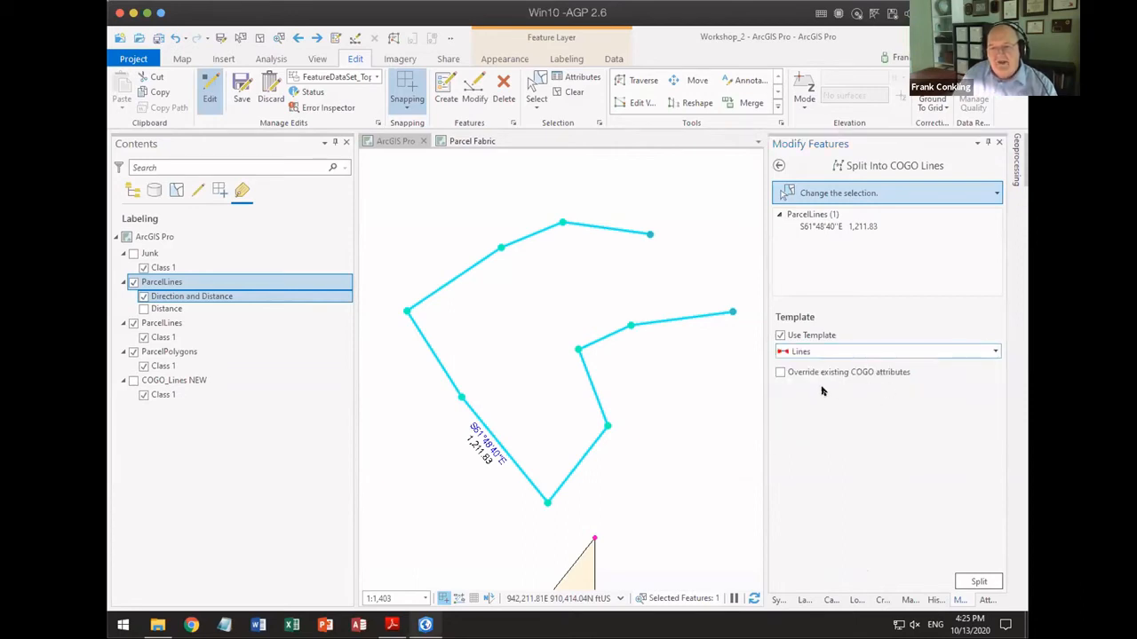
pyautogui.click(780, 372)
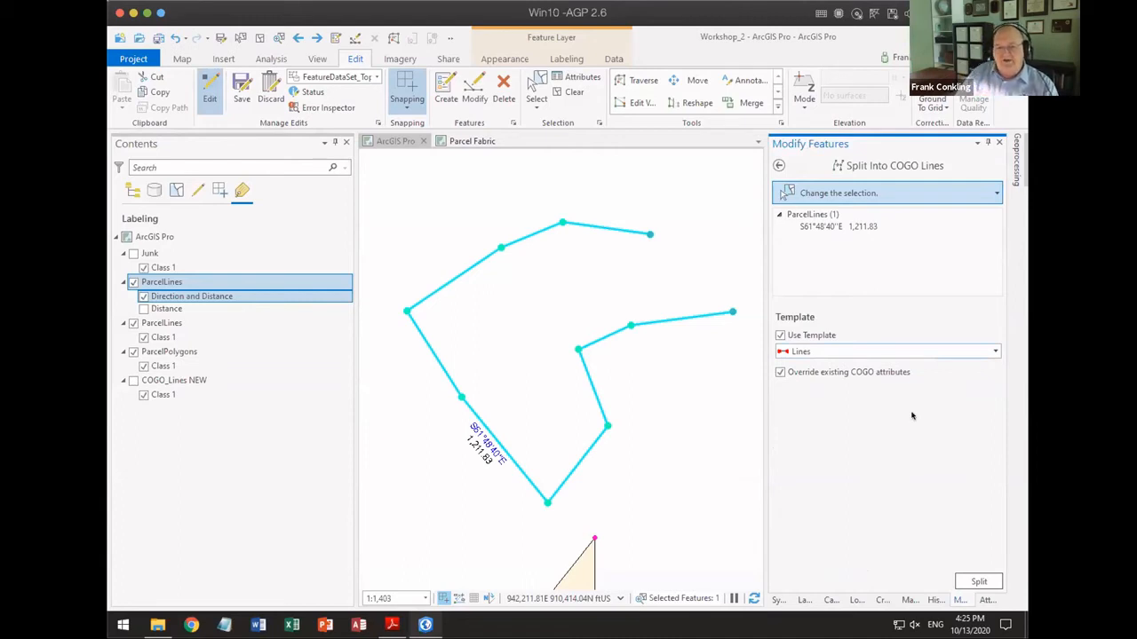
pyautogui.click(977, 581)
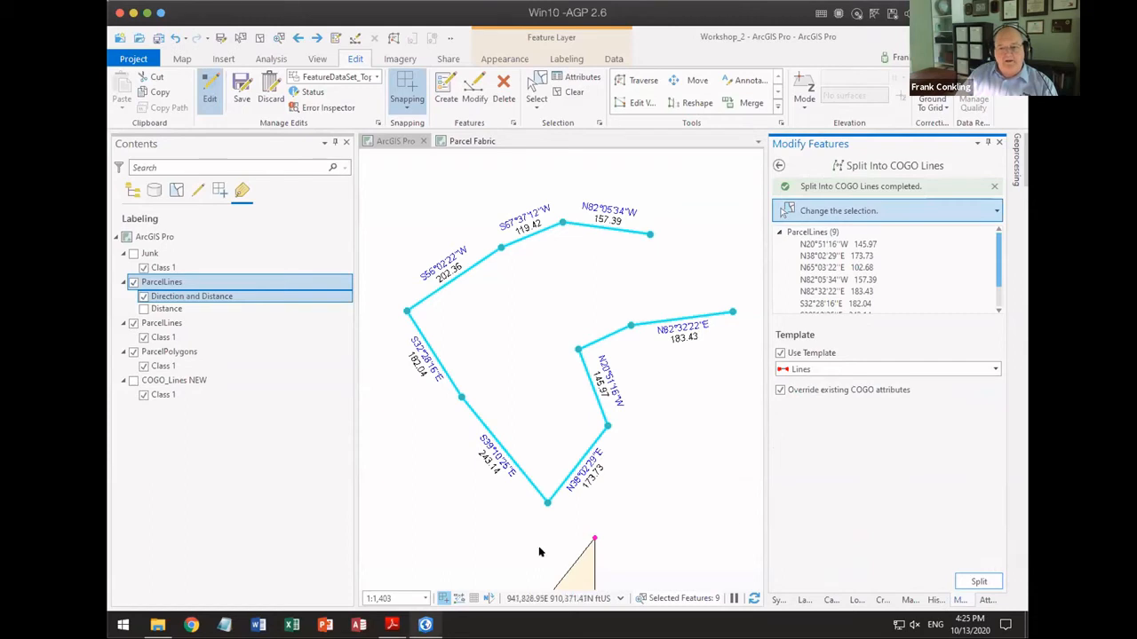
pyautogui.click(570, 92)
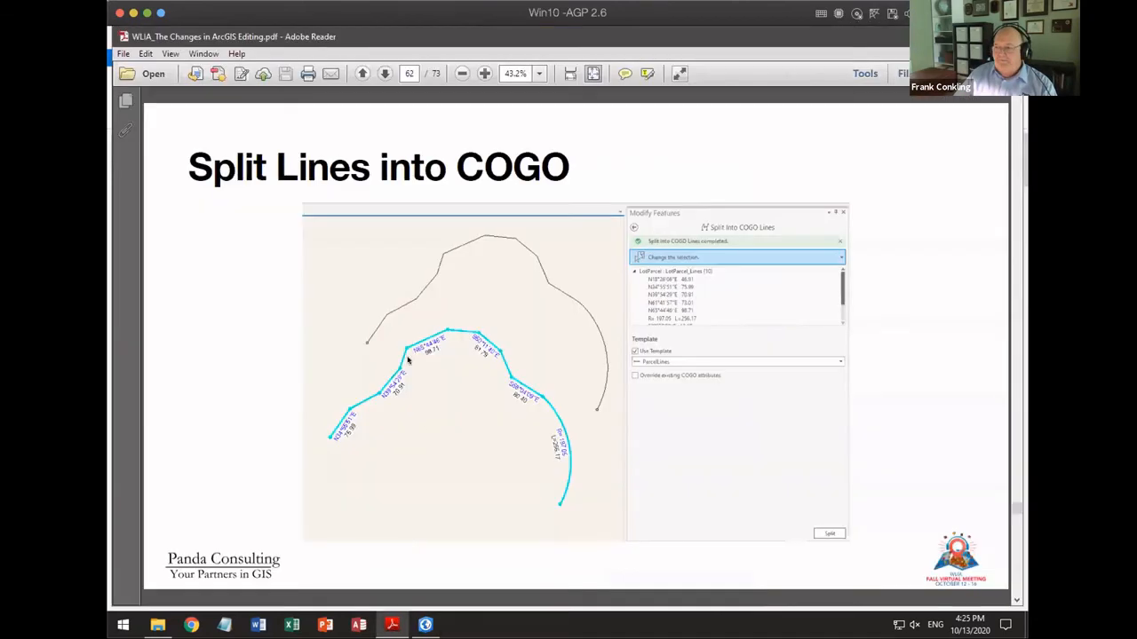
# Step: Switch to the presentation PDF in Adobe Reader and advance to the Cul-de-Sac tool slide
pyautogui.click(392, 625)
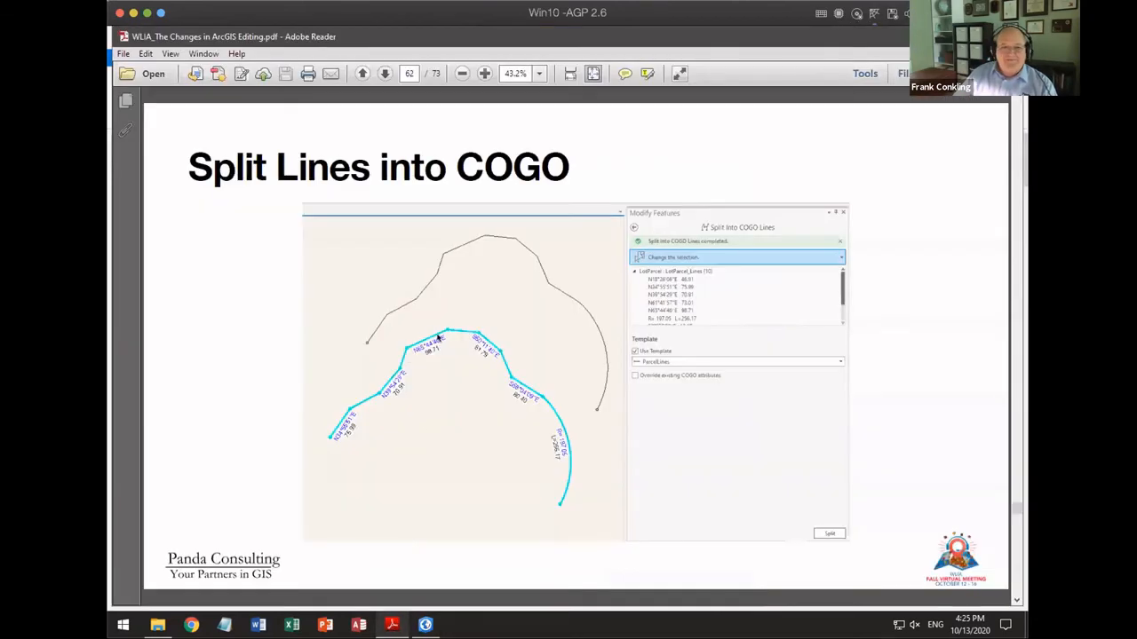
pyautogui.scroll(-1, 896, 310)
pyautogui.scroll(1, 896, 311)
pyautogui.scroll(-1, 896, 311)
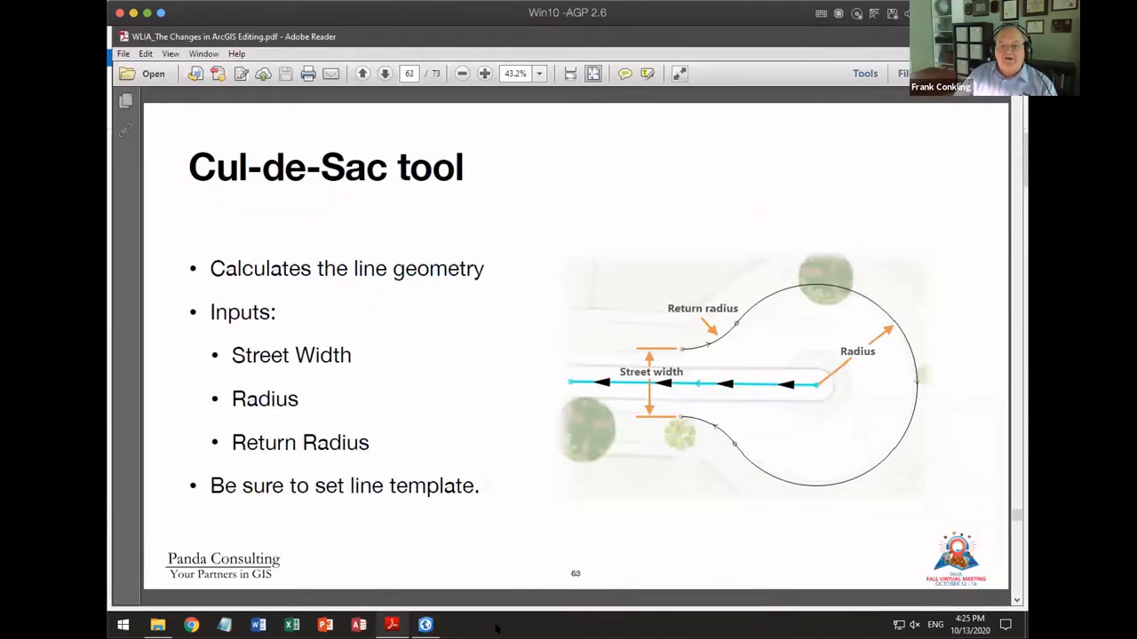
# Step: Switch to ArcGIS Pro and draw a seven-vertex line with the Lines template in the empty area north of the small parcel-line chain
pyautogui.click(426, 625)
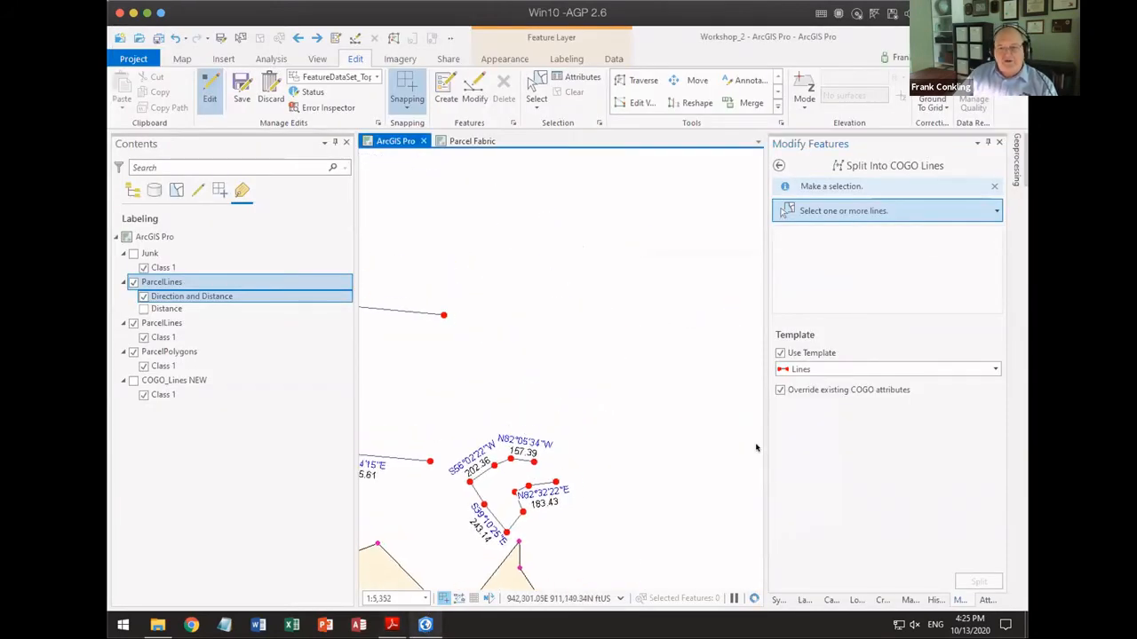
pyautogui.click(879, 600)
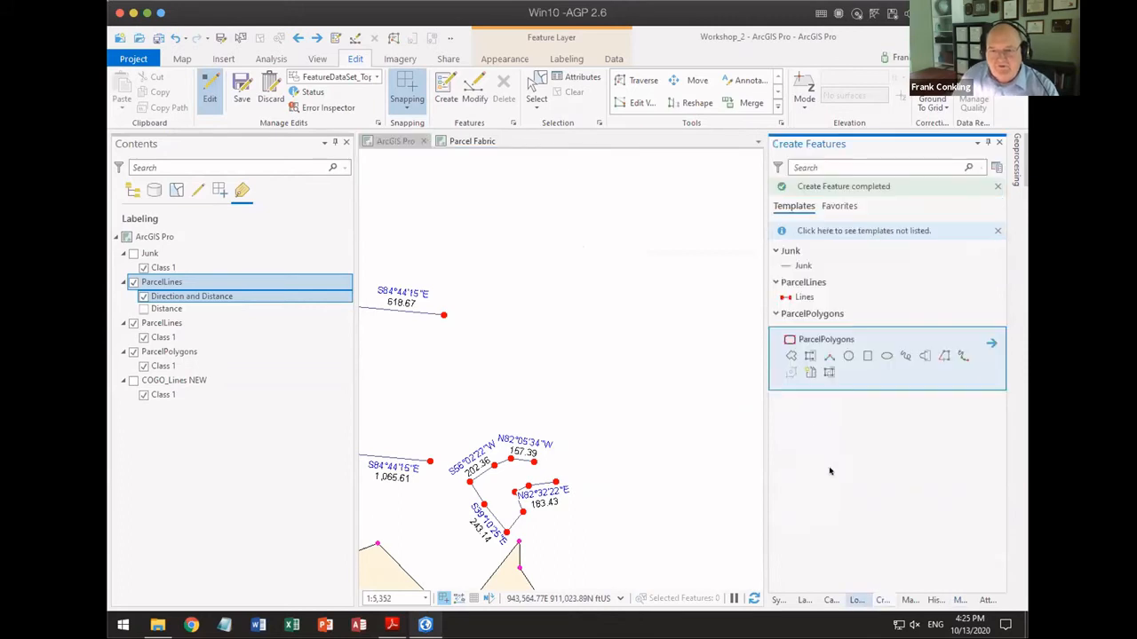
pyautogui.click(814, 300)
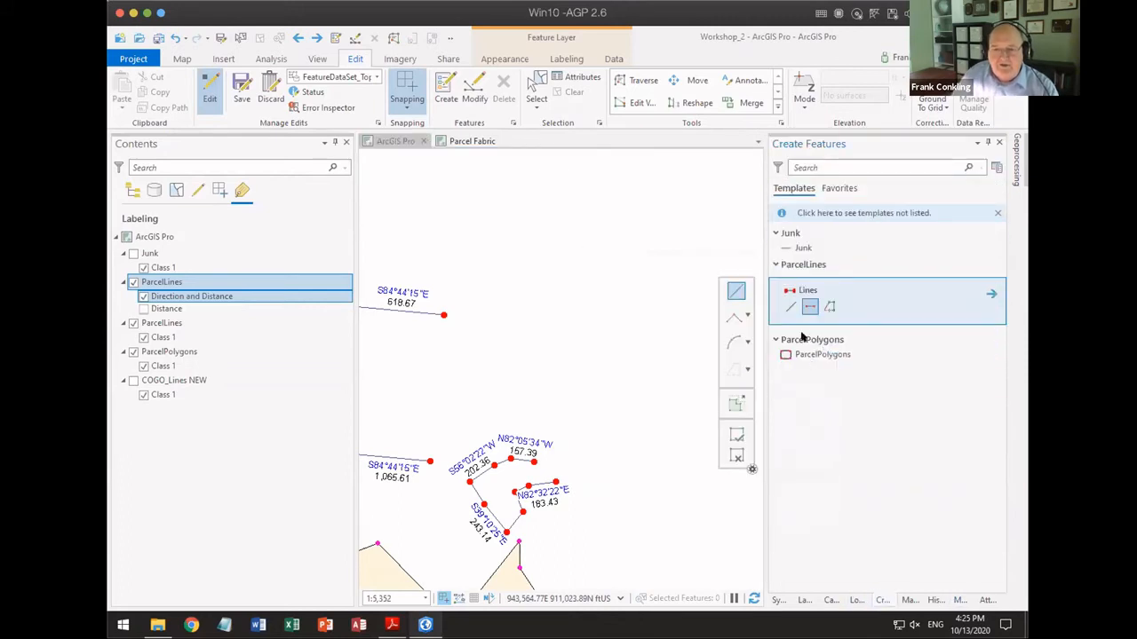
pyautogui.click(556, 349)
pyautogui.click(600, 304)
pyautogui.click(629, 264)
pyautogui.click(632, 213)
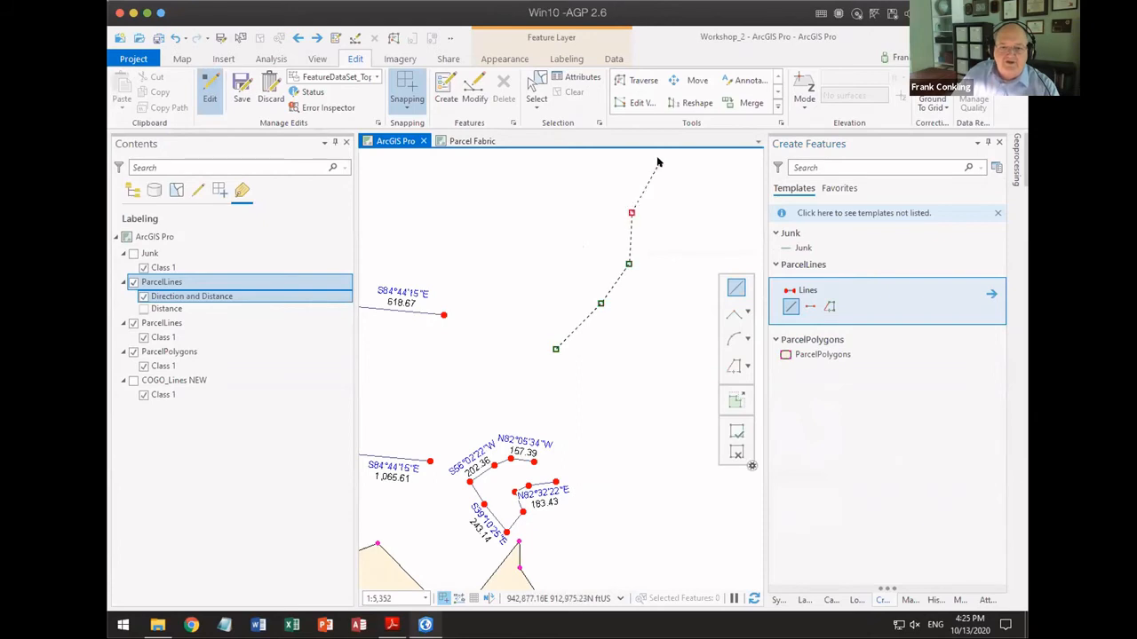
pyautogui.click(658, 163)
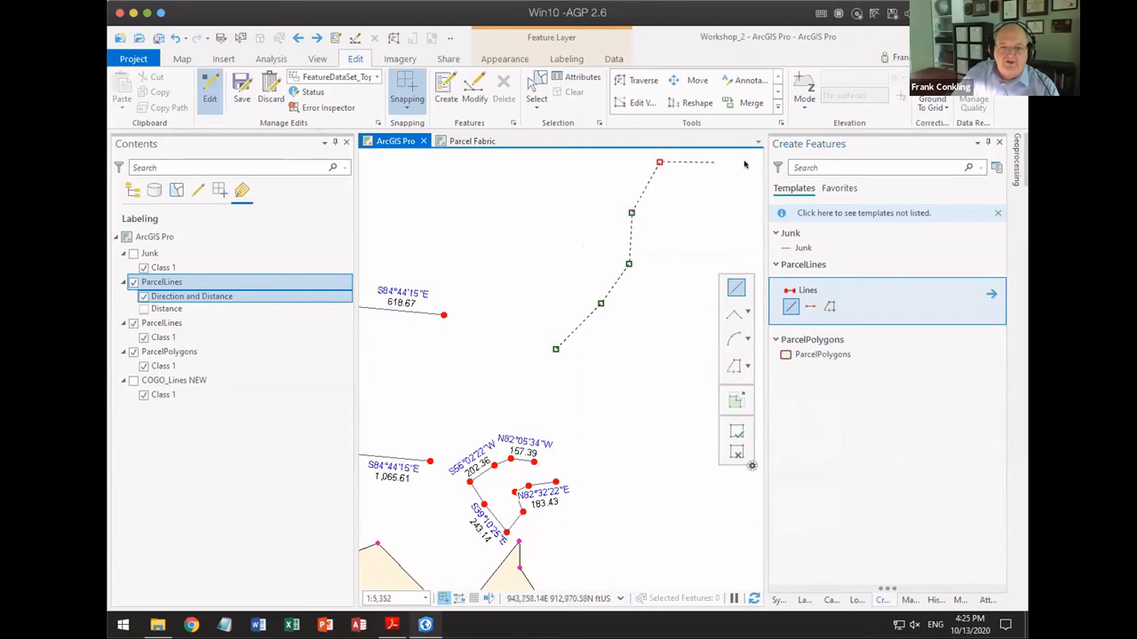
pyautogui.doubleClick(742, 219)
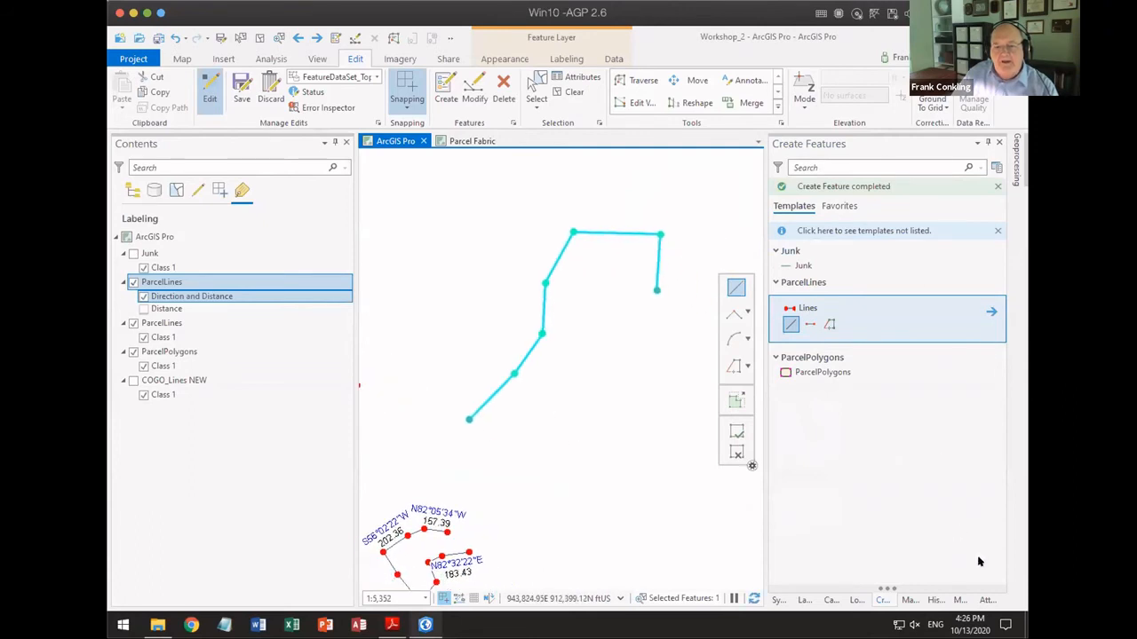
# Step: Set up the Cul-de-sac tool on the new line with street width 100 ft, radius 200 ft and return radius 50 ft
pyautogui.click(957, 602)
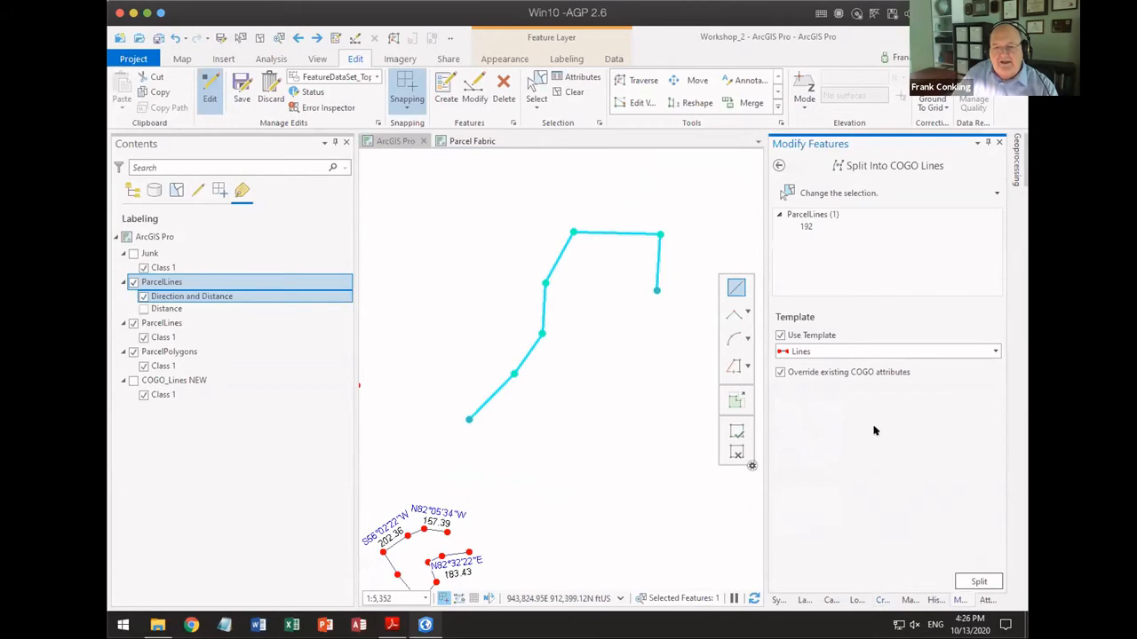
pyautogui.click(778, 165)
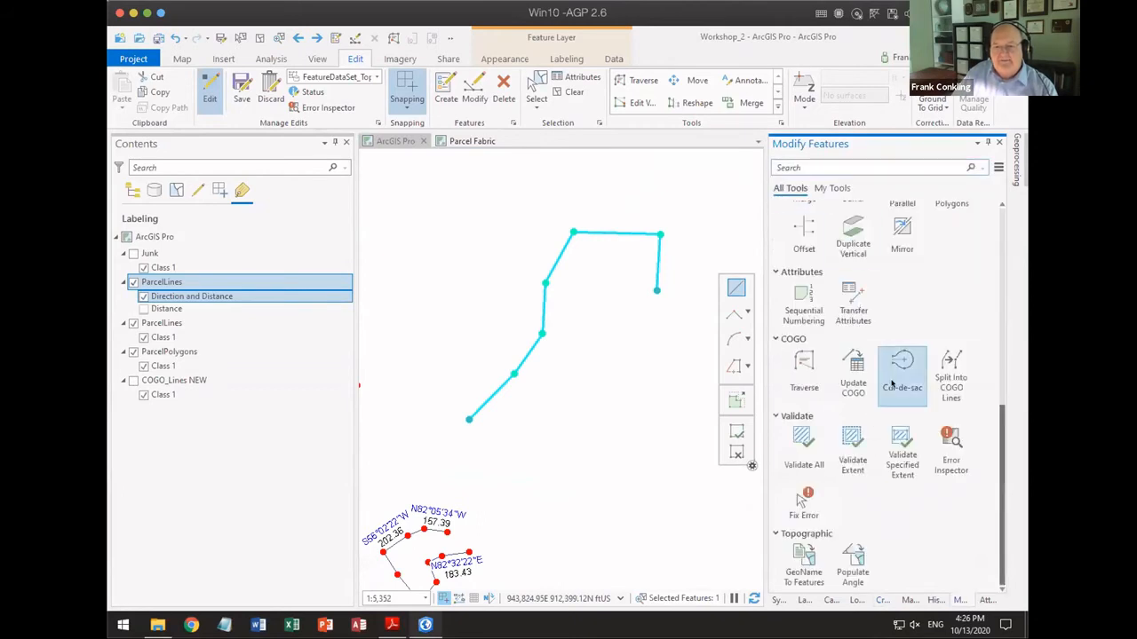
pyautogui.click(898, 377)
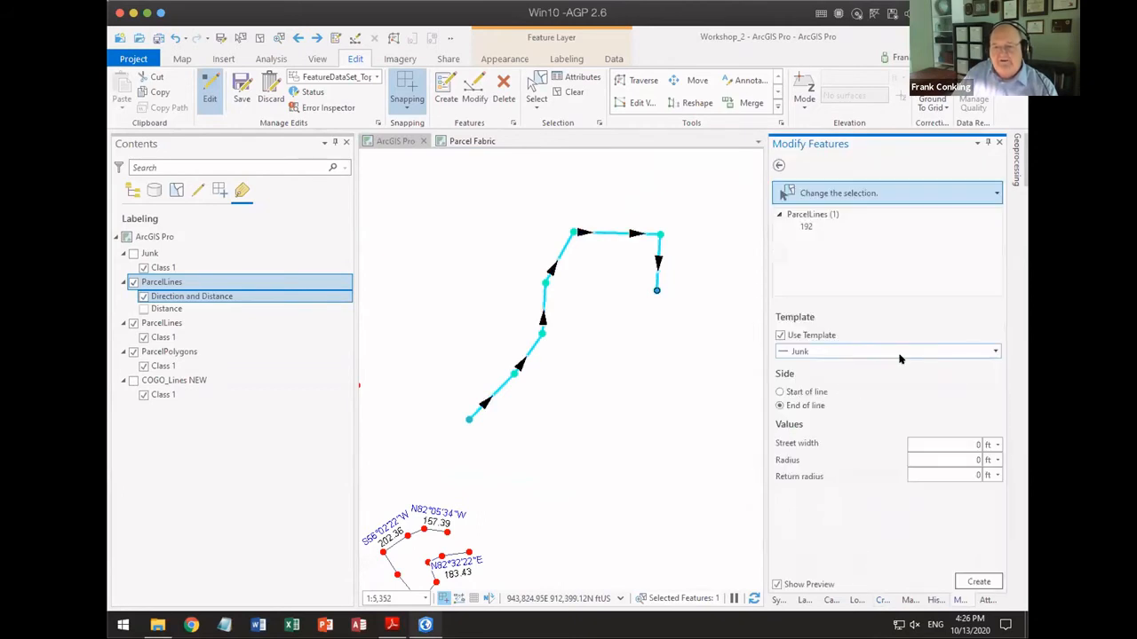
pyautogui.moveTo(662, 389); pyautogui.dragTo(617, 393)
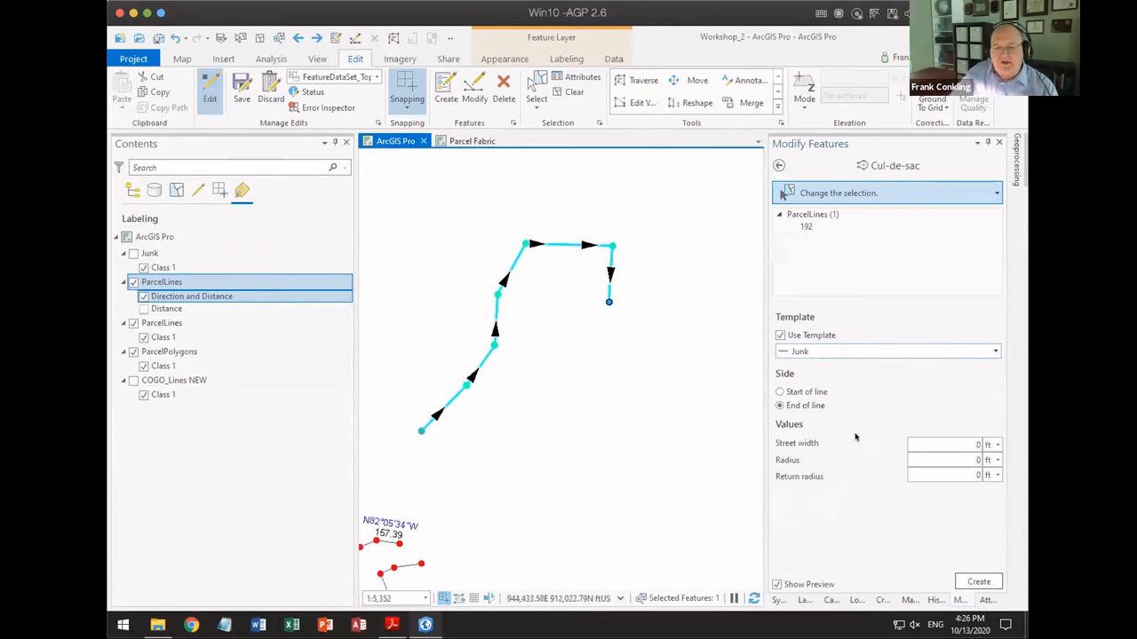
pyautogui.click(984, 446)
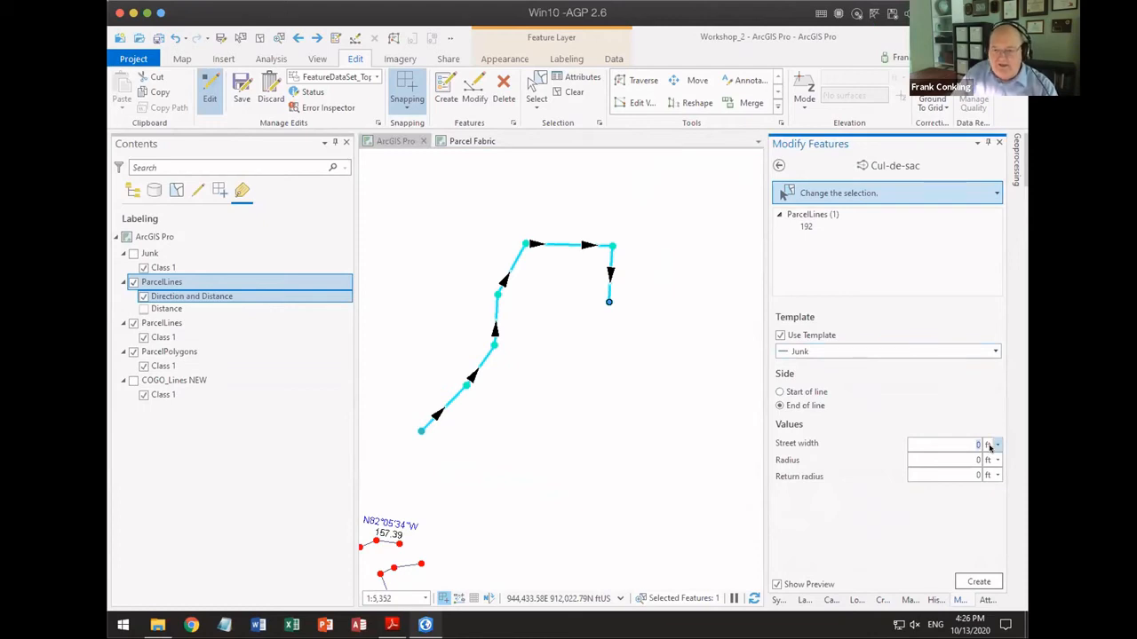
pyautogui.write('100')
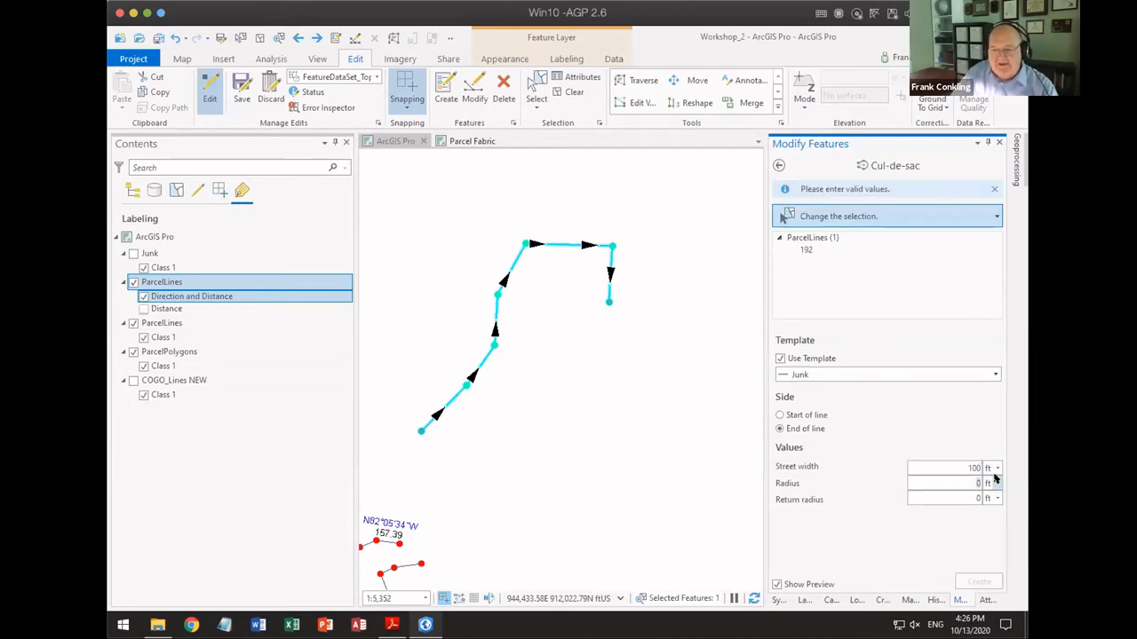
pyautogui.write('200')
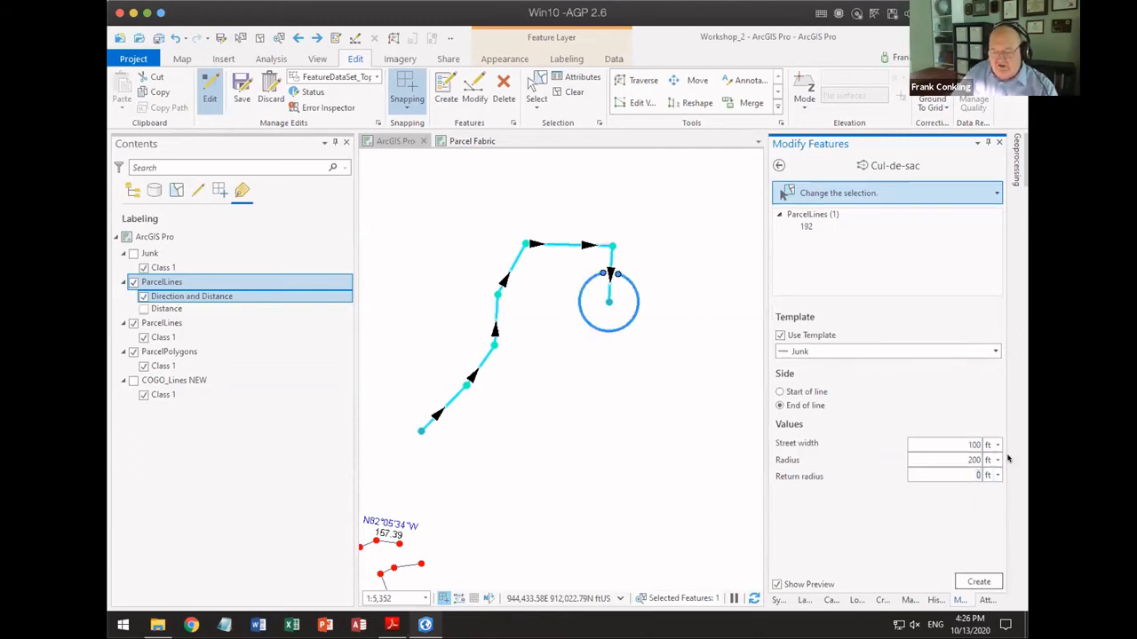
pyautogui.press('Tab')
pyautogui.write('50')
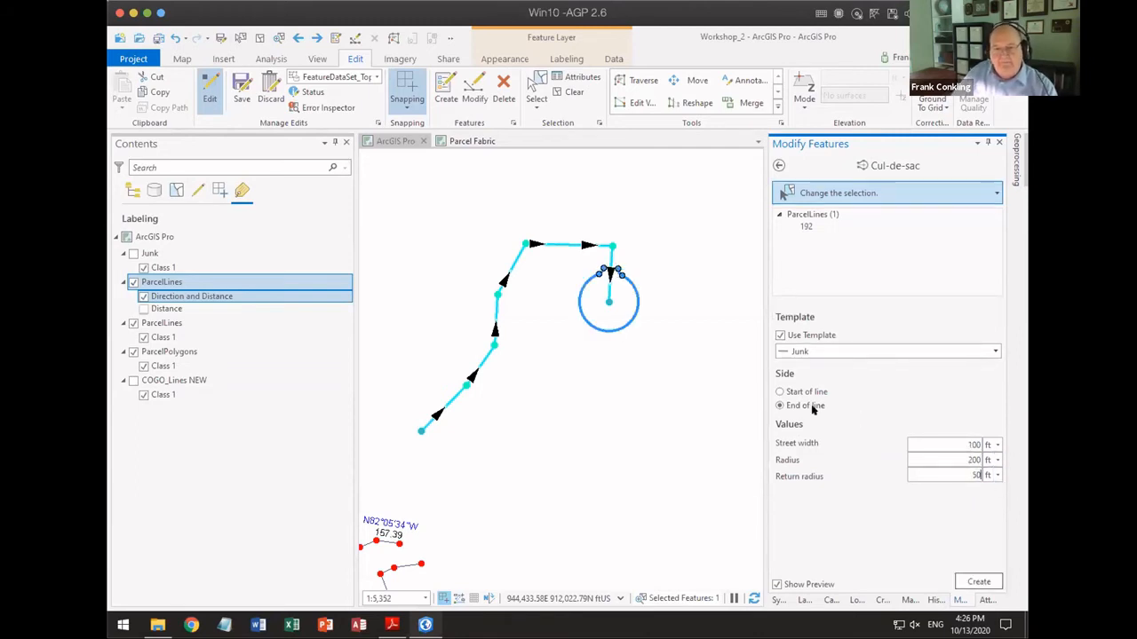
pyautogui.scroll(4, 615, 289)
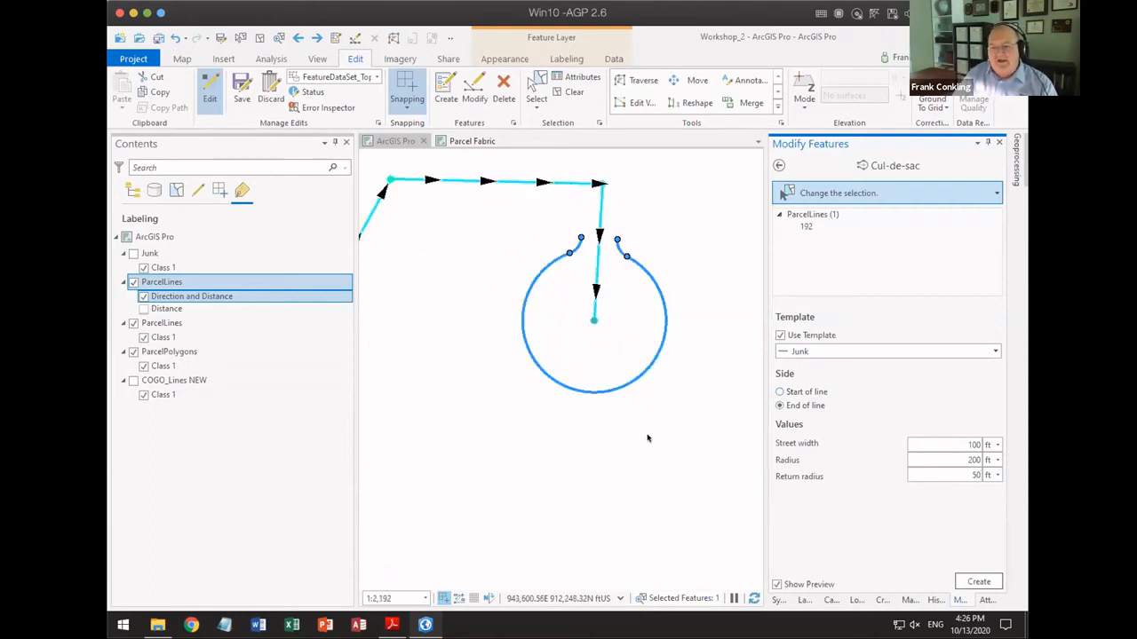
# Step: Assign the Lines template to the cul-de-sac, preview it at the start of the line, and set the side back to End of line
pyautogui.click(995, 352)
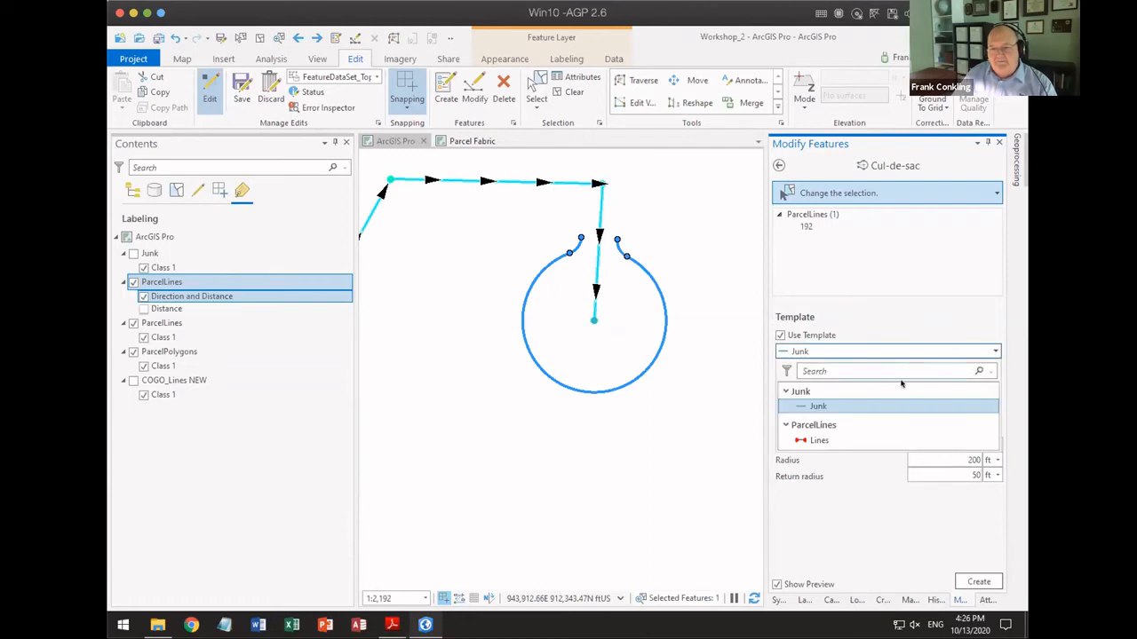
pyautogui.click(817, 440)
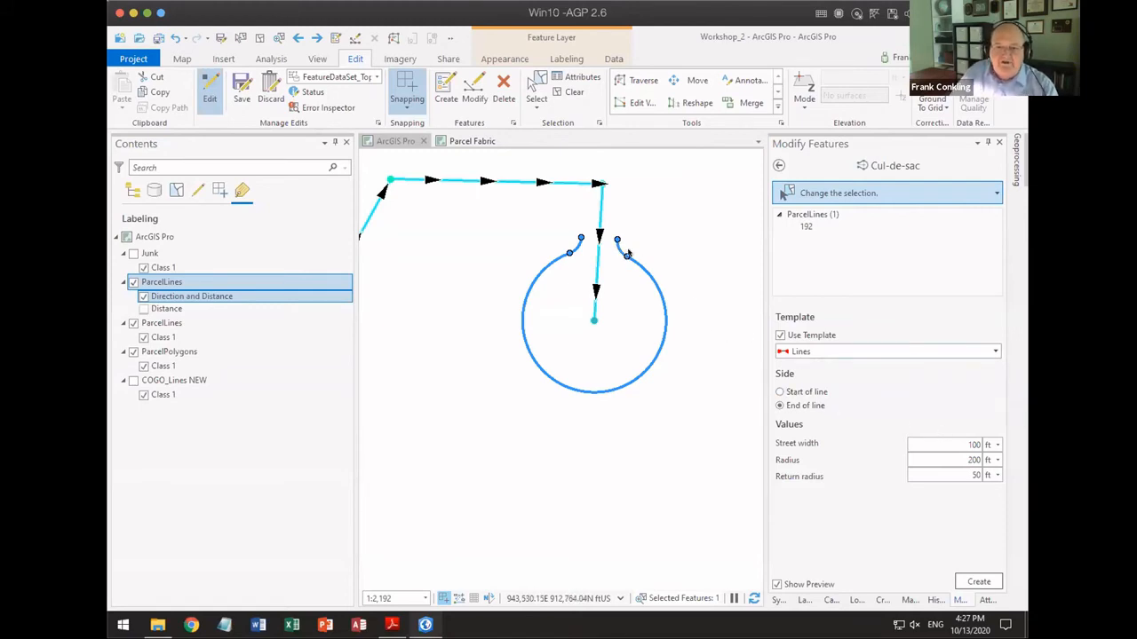
pyautogui.scroll(-2, 537, 384)
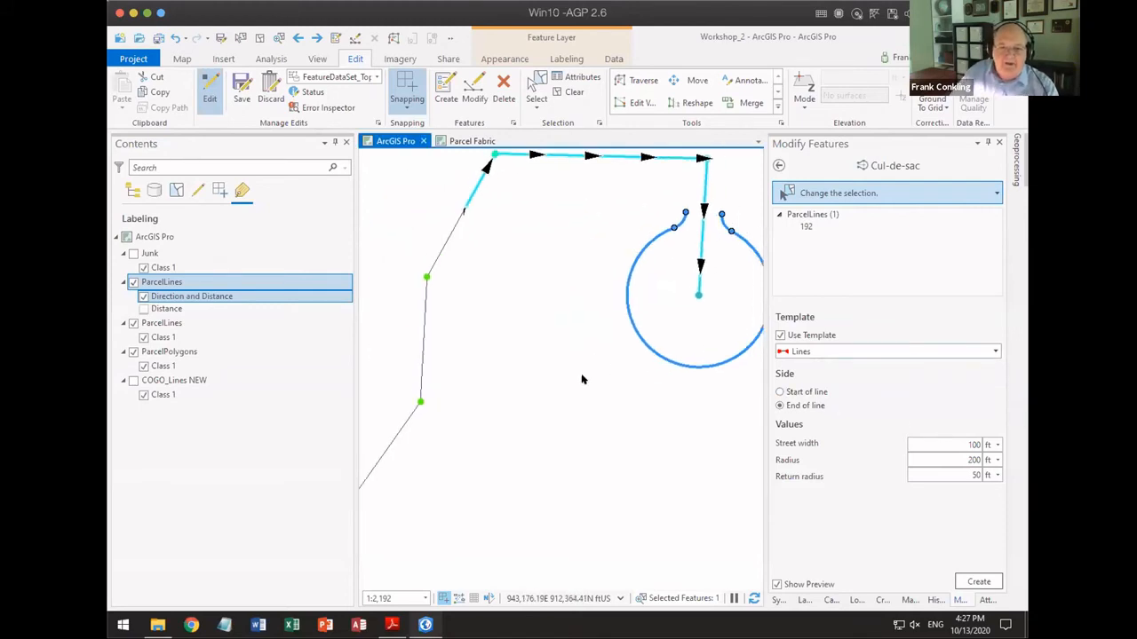
pyautogui.scroll(-2, 607, 455)
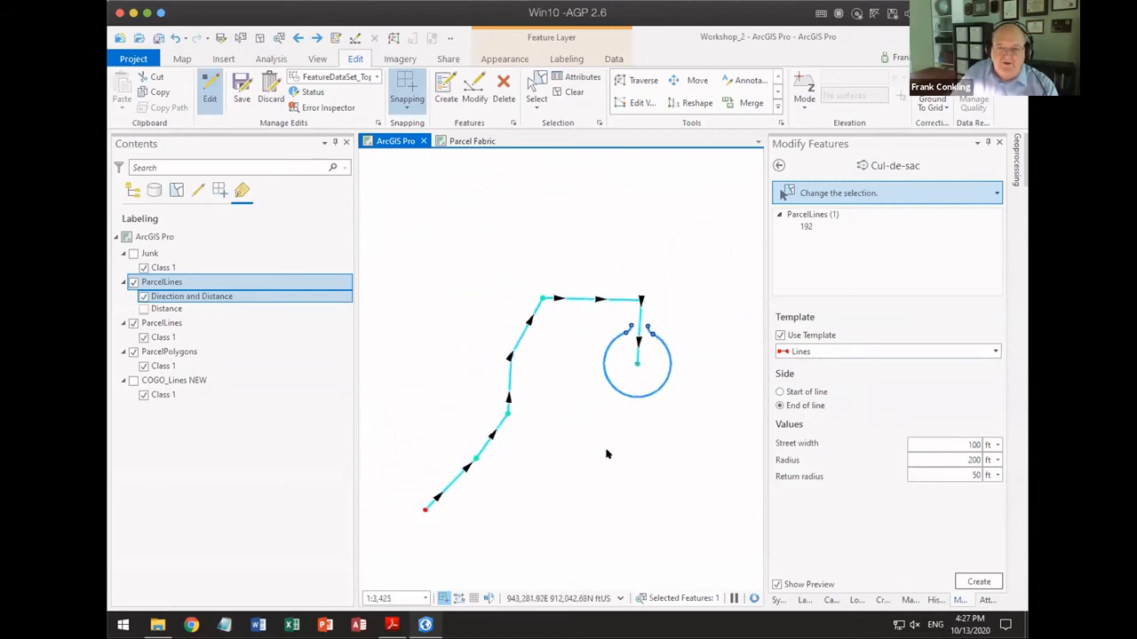
pyautogui.click(780, 392)
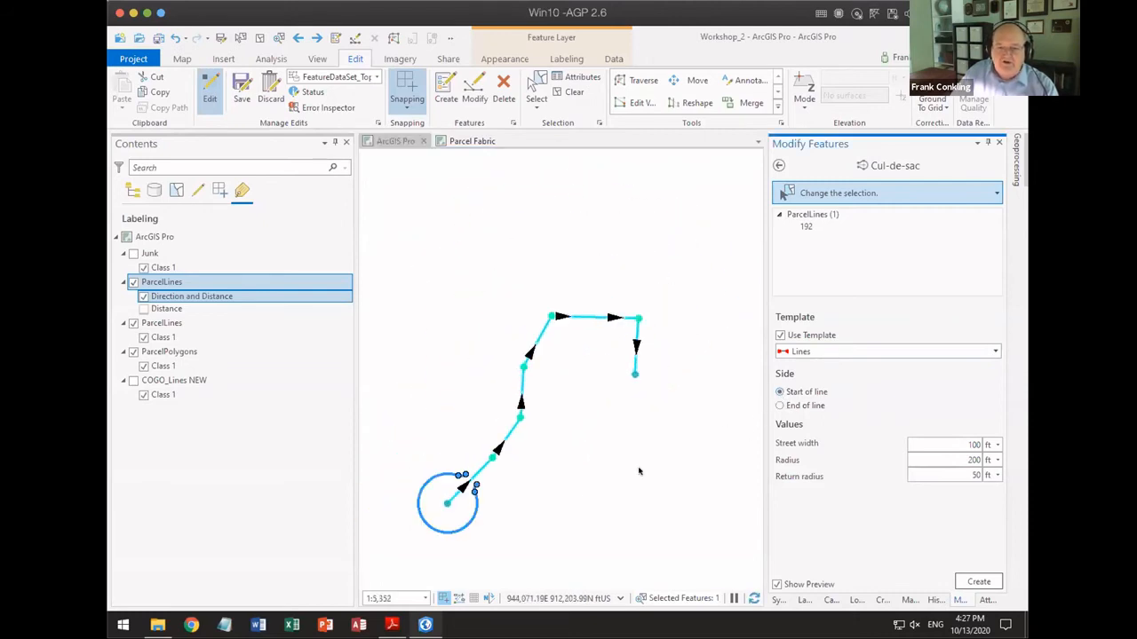
pyautogui.click(779, 404)
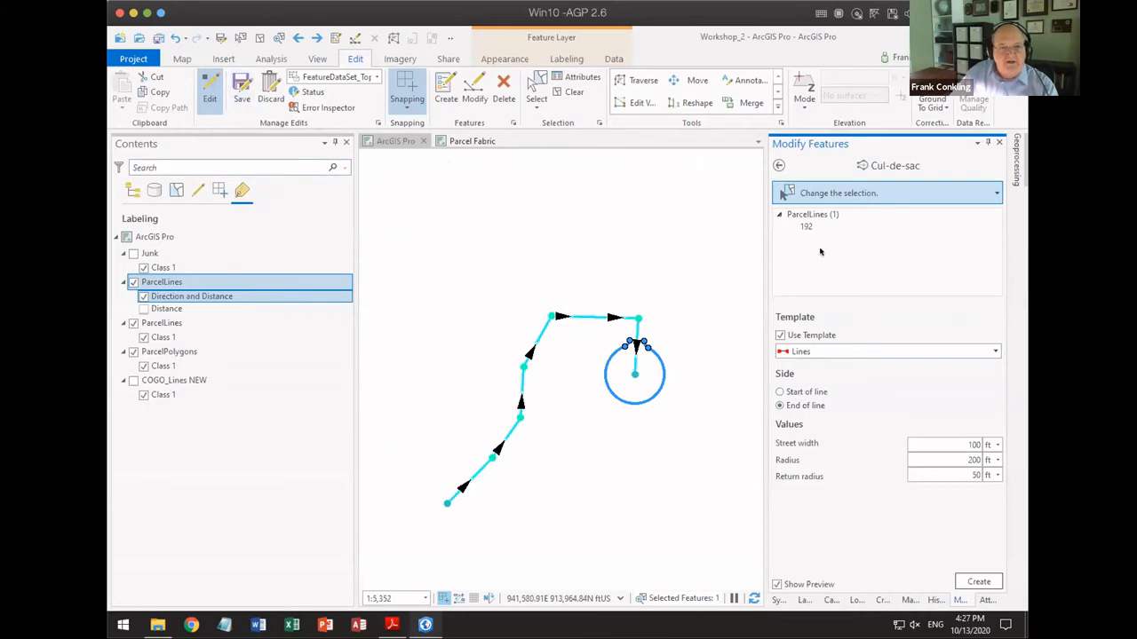
# Step: Leave the Cul-de-sac tool and use Edit Vertices to add a vertex on the line's final segment, near its endpoint
pyautogui.click(778, 165)
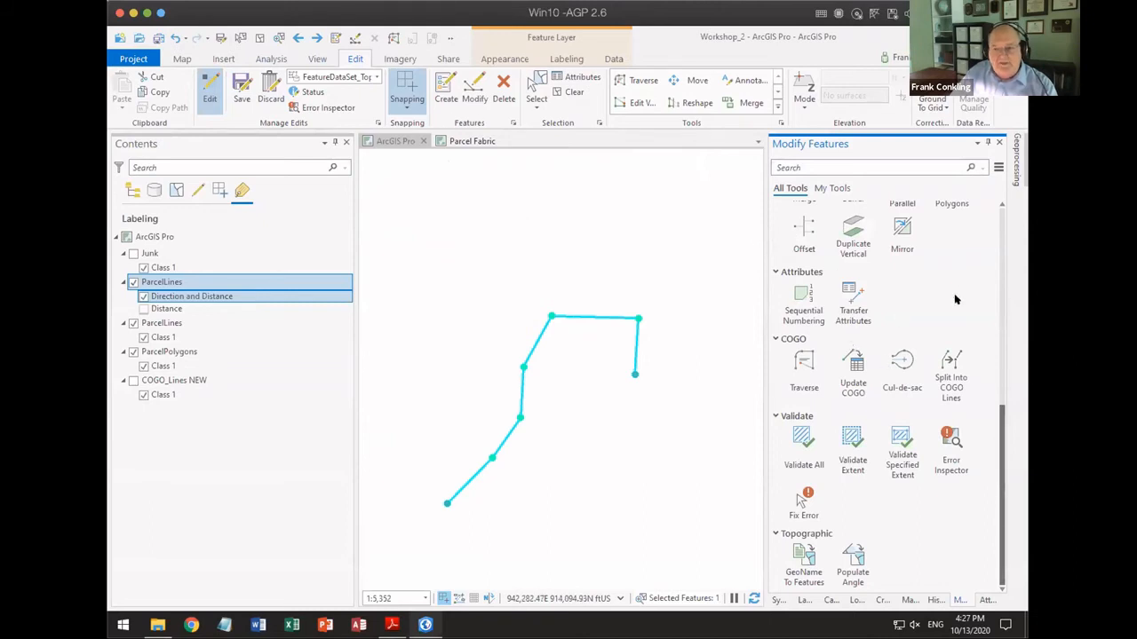
pyautogui.scroll(1, 957, 352)
pyautogui.moveTo(1002, 419); pyautogui.dragTo(984, 238)
pyautogui.click(814, 322)
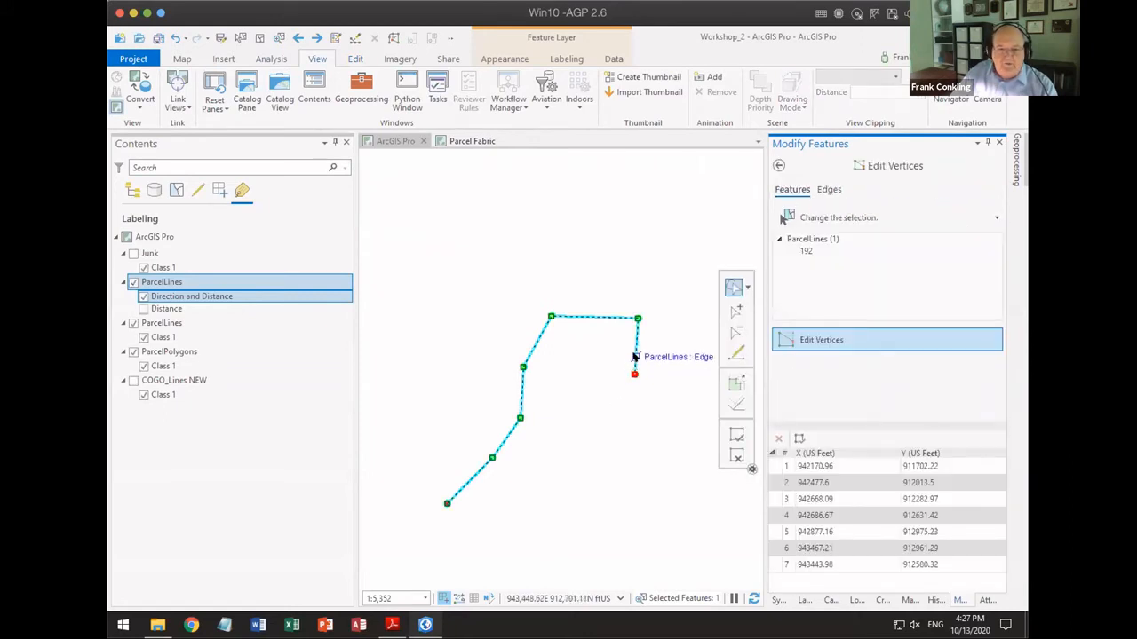
pyautogui.click(634, 356)
pyautogui.rightClick(635, 359)
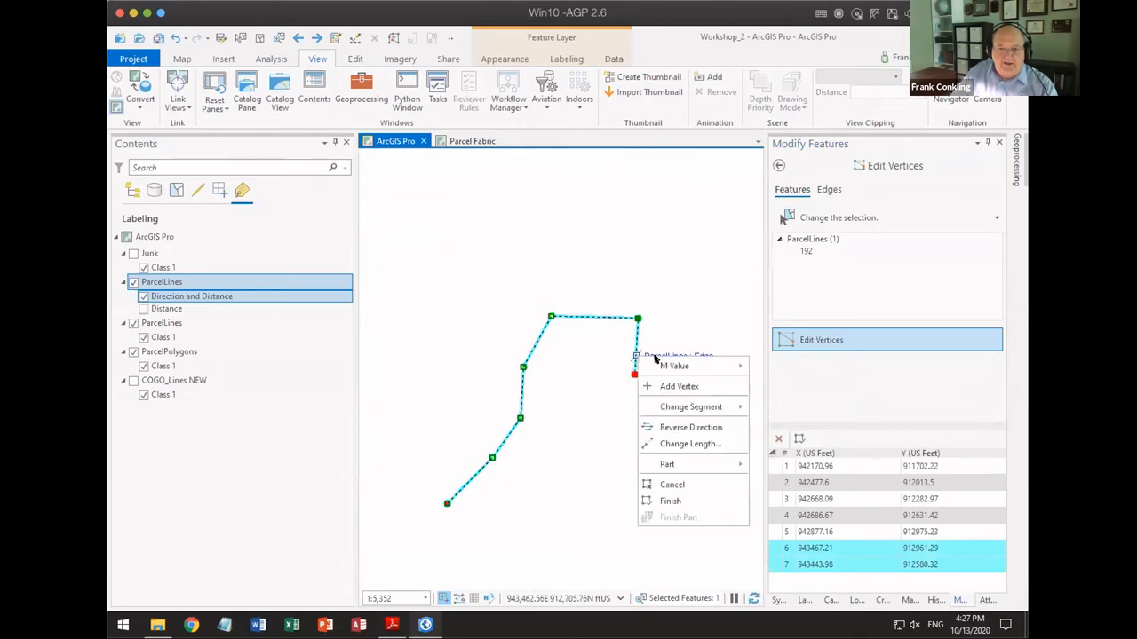
pyautogui.click(680, 386)
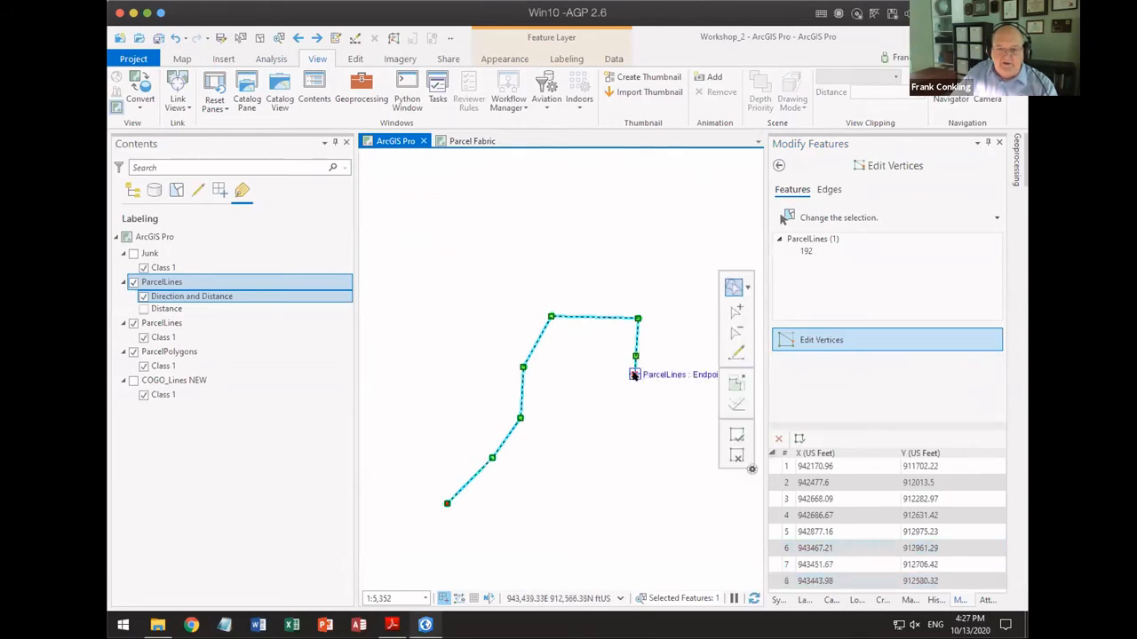
# Step: Move the line's endpoint east of the added vertex, to about X 943634, Y 912696, and finish the vertex edit
pyautogui.click(634, 373)
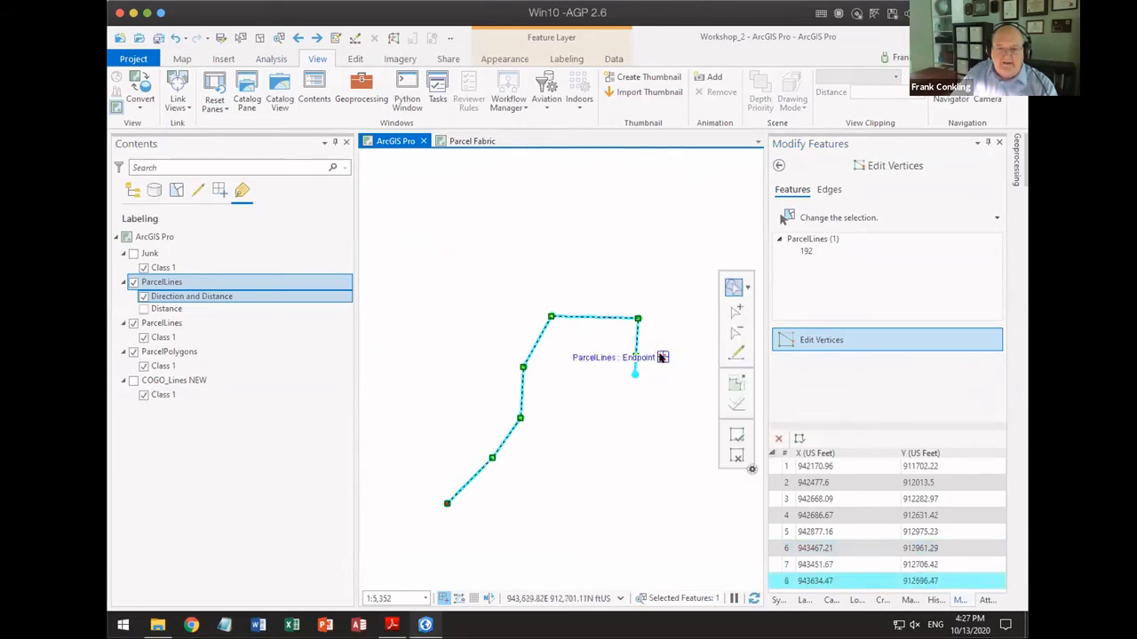
pyautogui.click(662, 357)
pyautogui.click(736, 434)
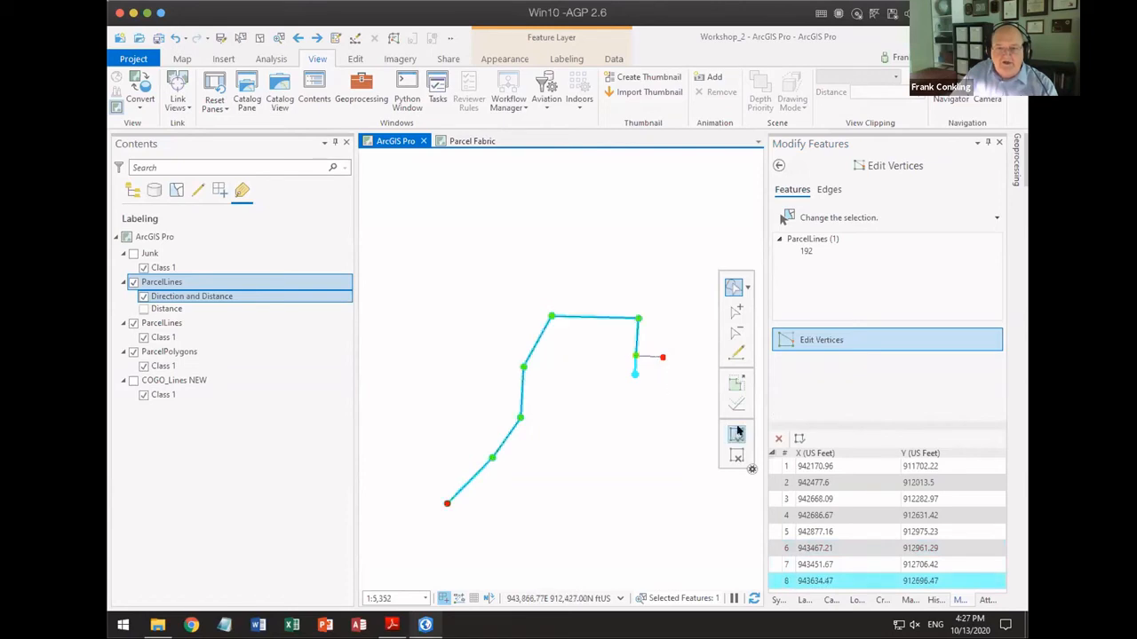
# Step: Reopen the Cul-de-sac tool for the edited line and examine the preview around its short final leg
pyautogui.click(778, 165)
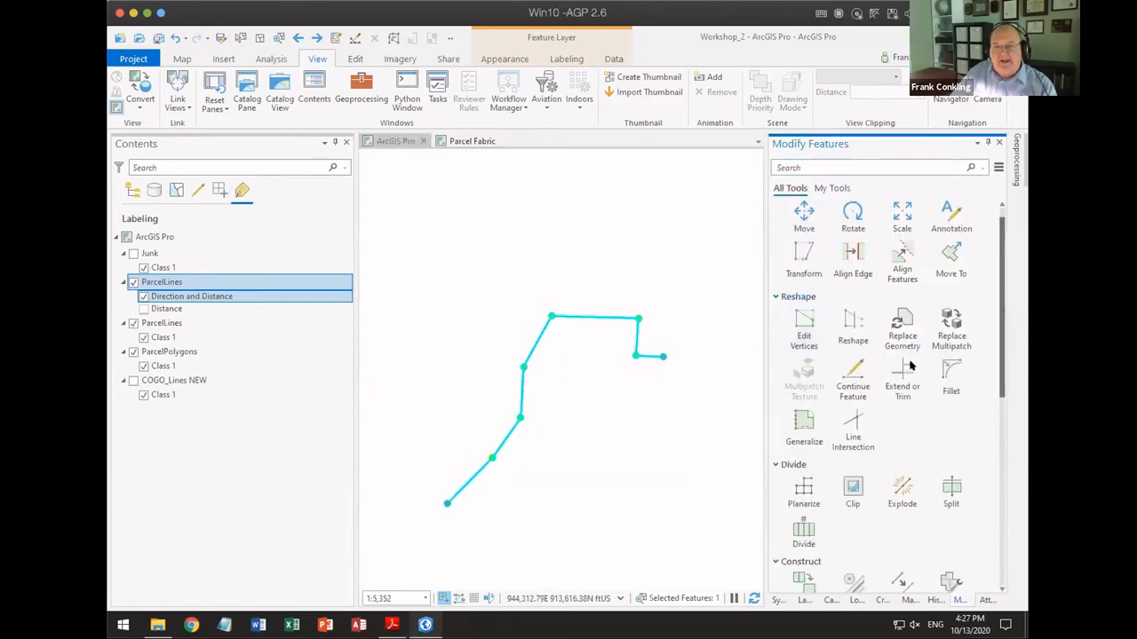
pyautogui.scroll(-4, 964, 462)
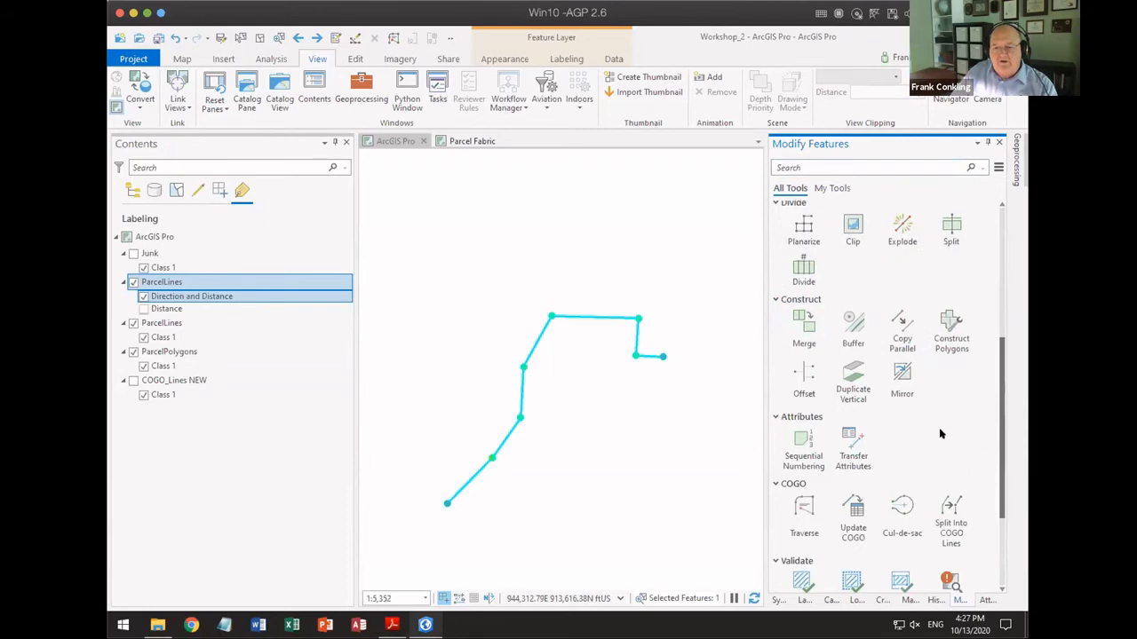
pyautogui.scroll(-1, 941, 433)
pyautogui.click(835, 433)
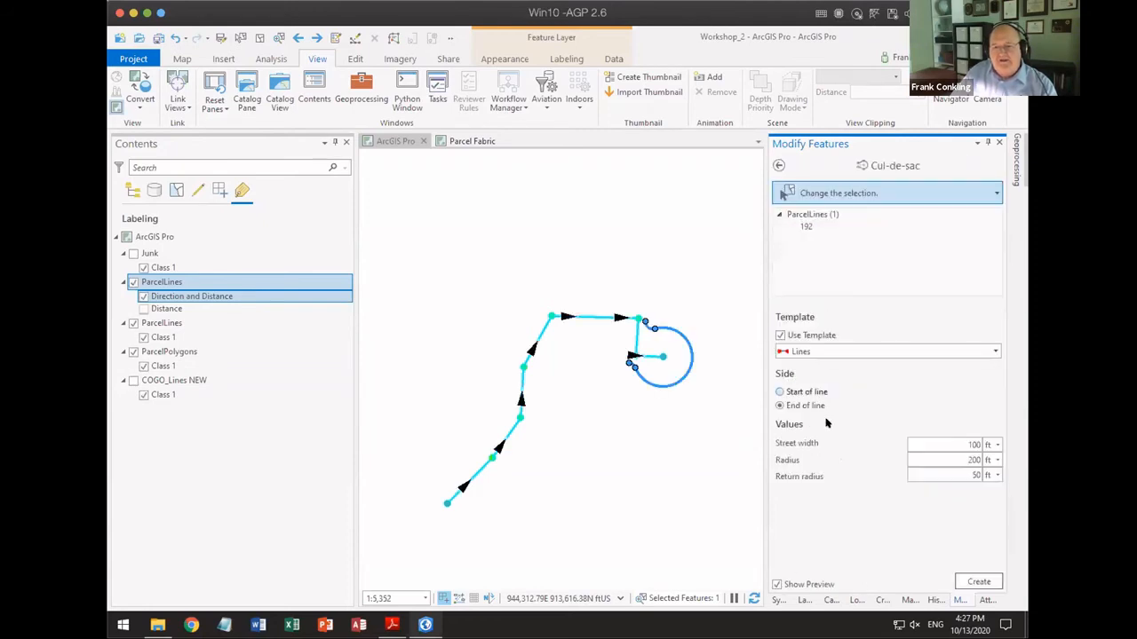
pyautogui.scroll(2, 524, 366)
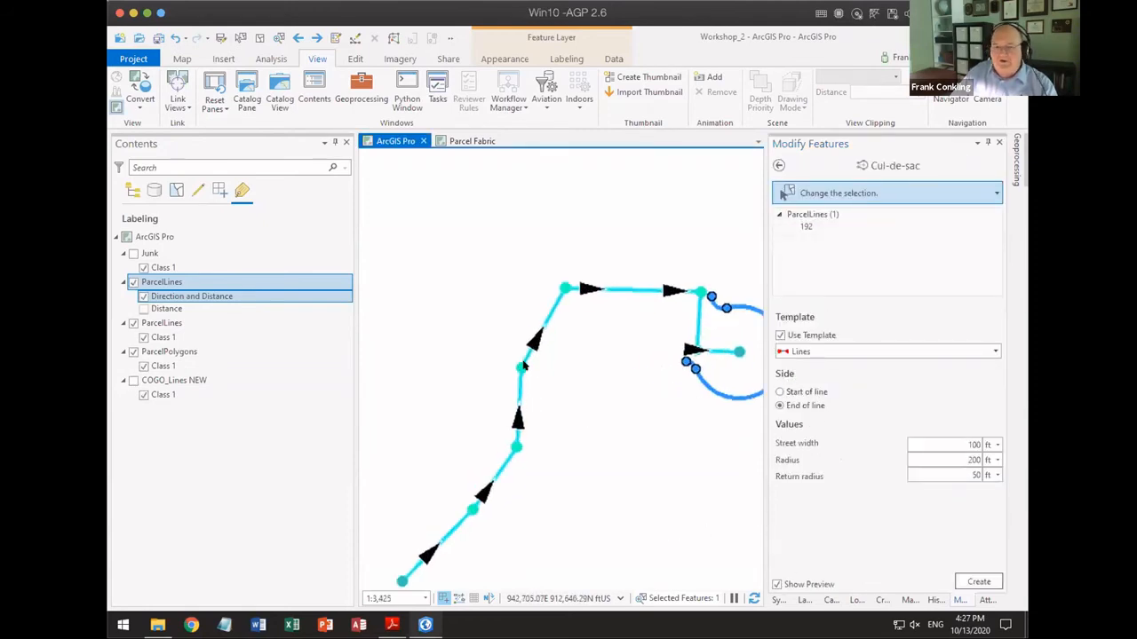
pyautogui.moveTo(520, 339); pyautogui.dragTo(398, 342)
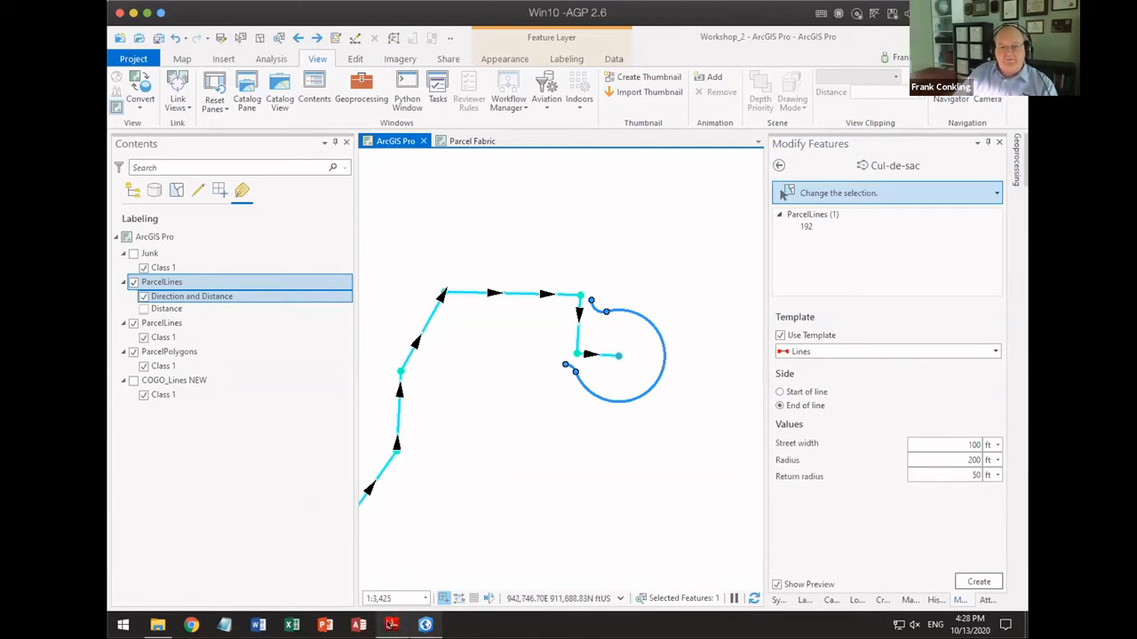
# Step: Switch to the presentation PDF in Adobe Reader, point out the line template reminder, and advance to the Measure Offsets slide
pyautogui.click(389, 625)
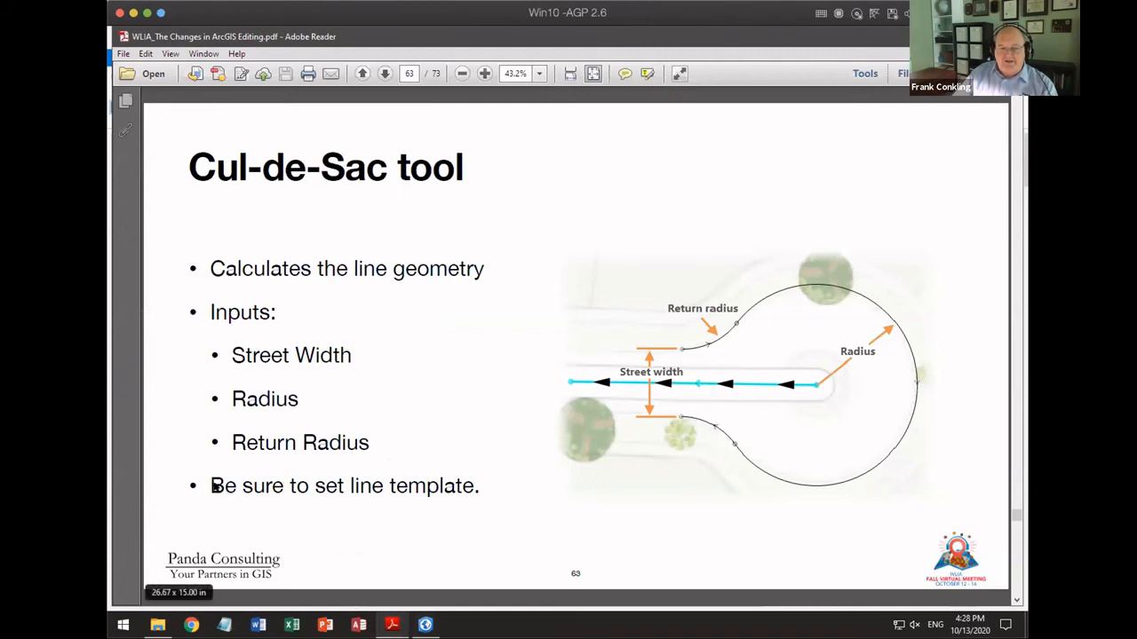
pyautogui.moveTo(211, 486); pyautogui.dragTo(503, 484)
pyautogui.click(710, 531)
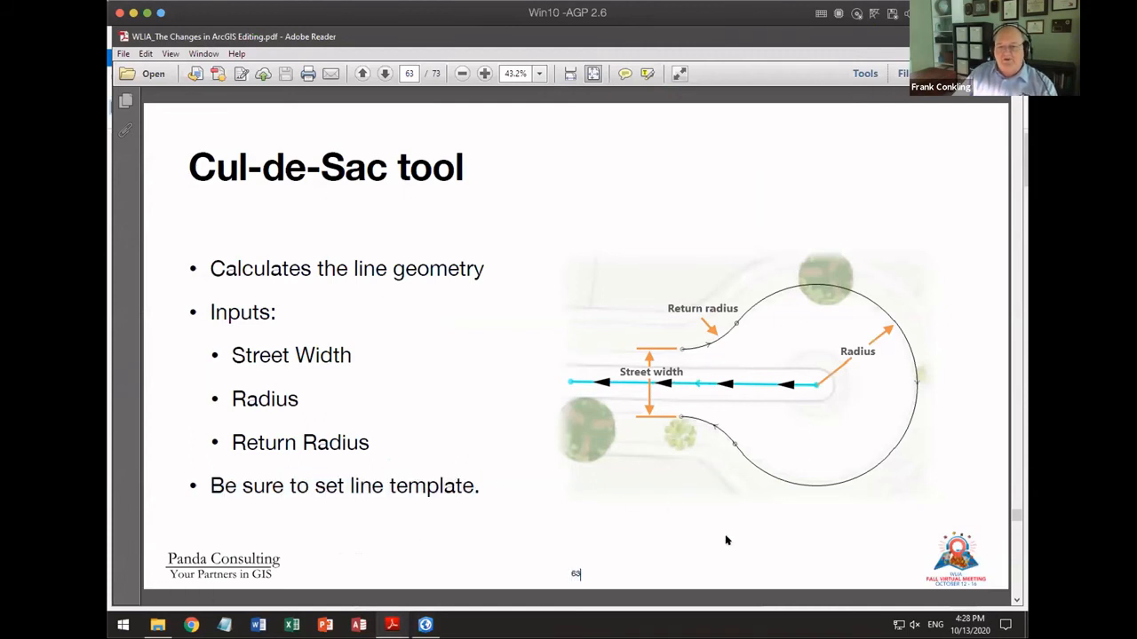
pyautogui.press('pagedown')
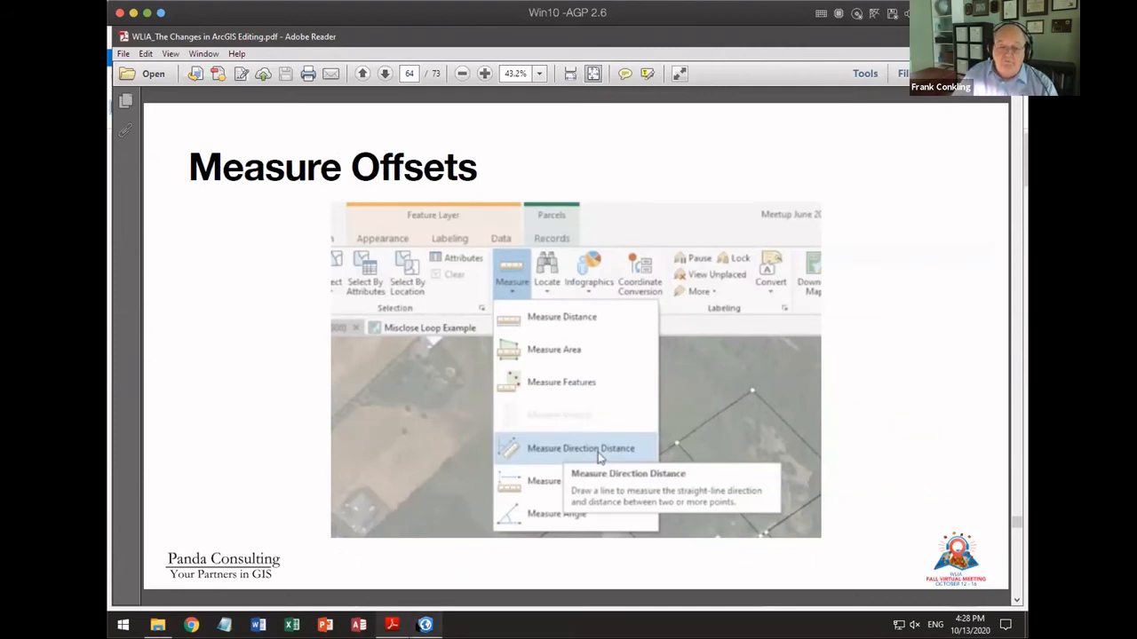
# Step: Switch to ArcGIS Pro, use Measure Angle from the cul-de-sac line's upper horizontal segment to points below it, and close the measurement
pyautogui.click(424, 624)
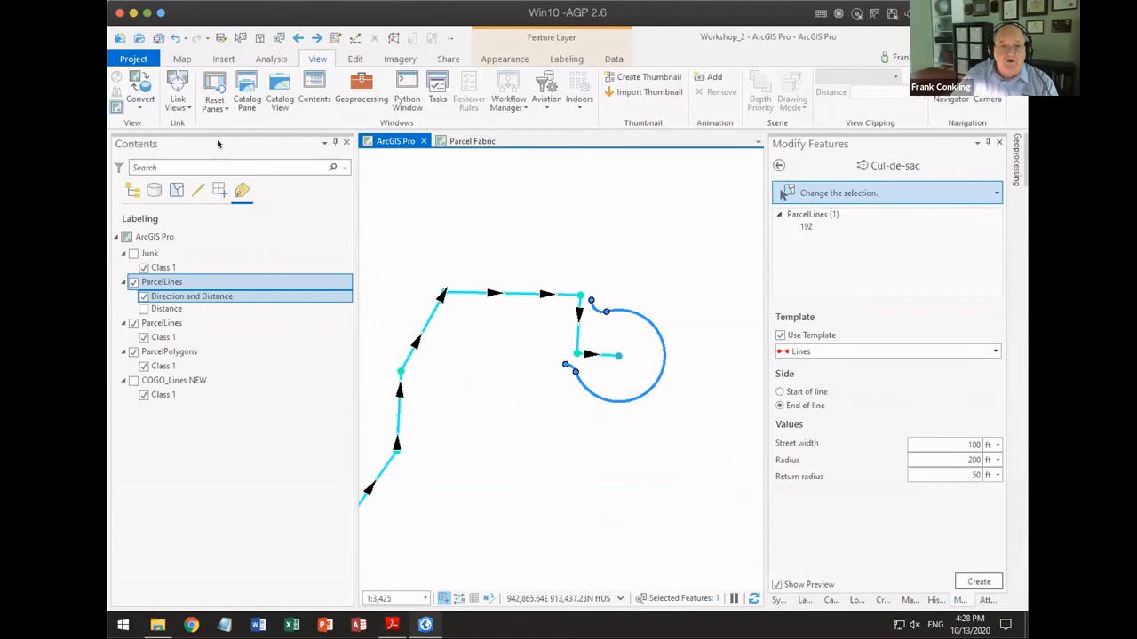
pyautogui.click(181, 58)
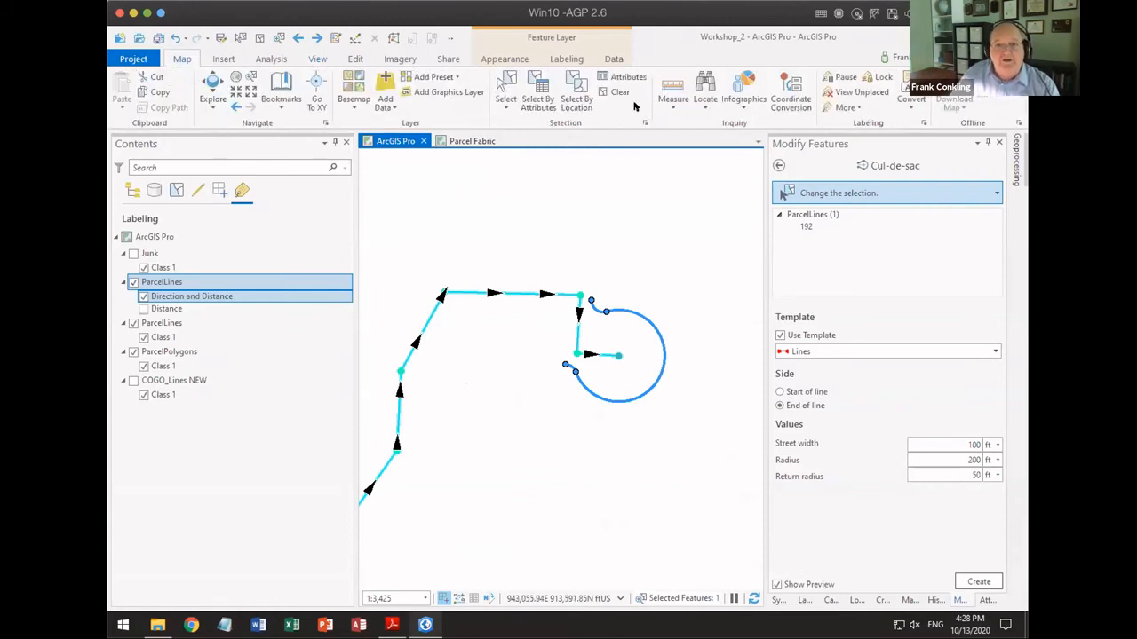
pyautogui.click(672, 104)
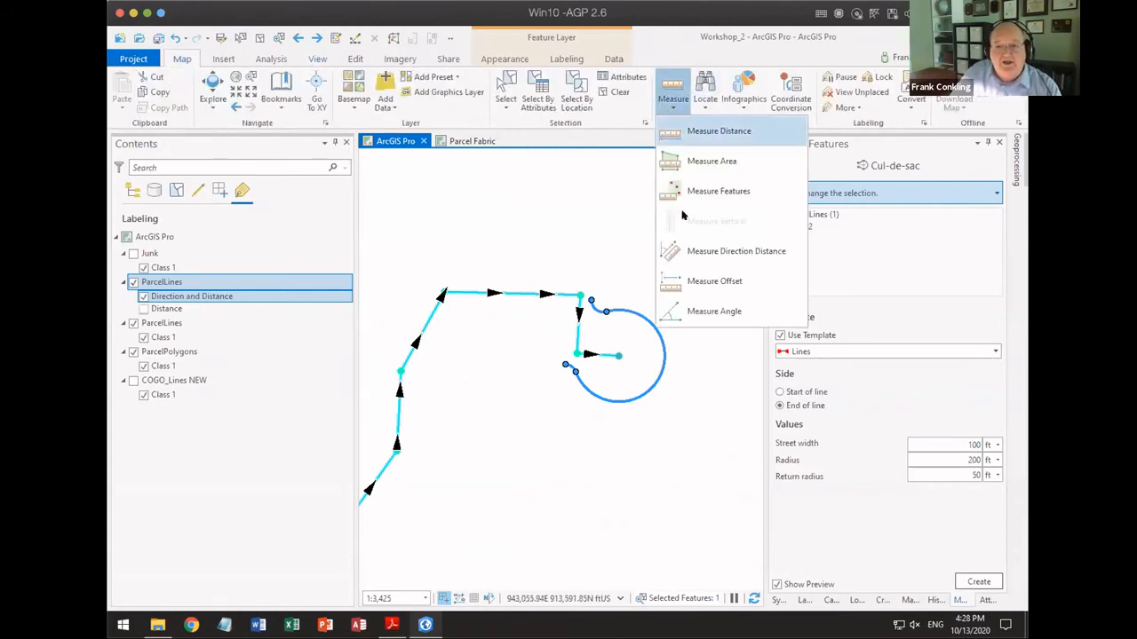
pyautogui.click(709, 312)
pyautogui.click(443, 291)
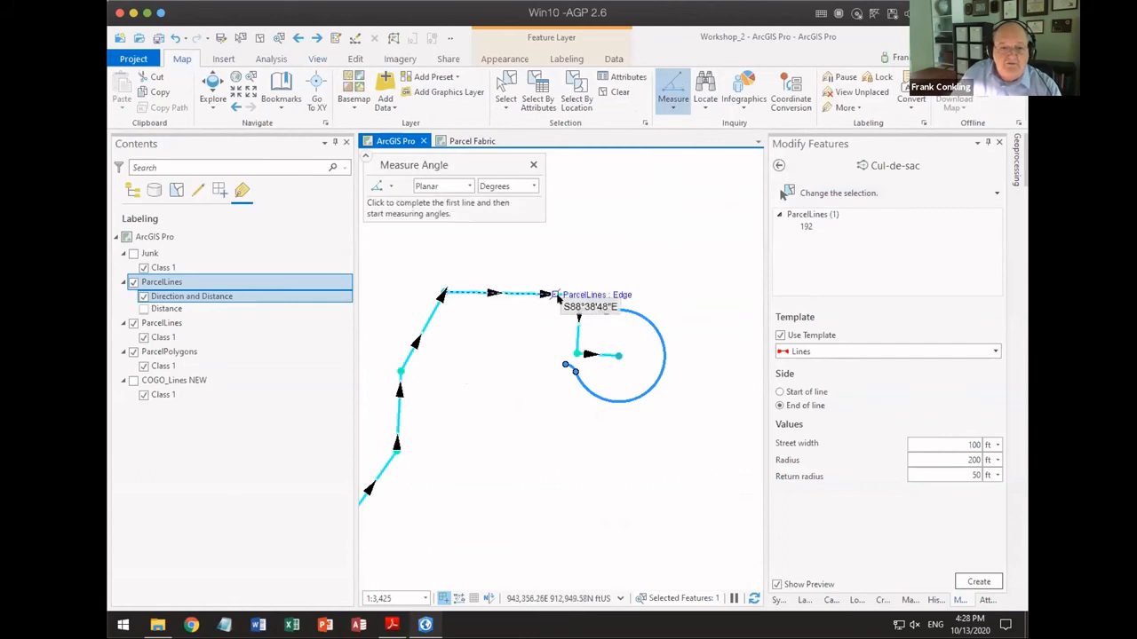
pyautogui.click(579, 295)
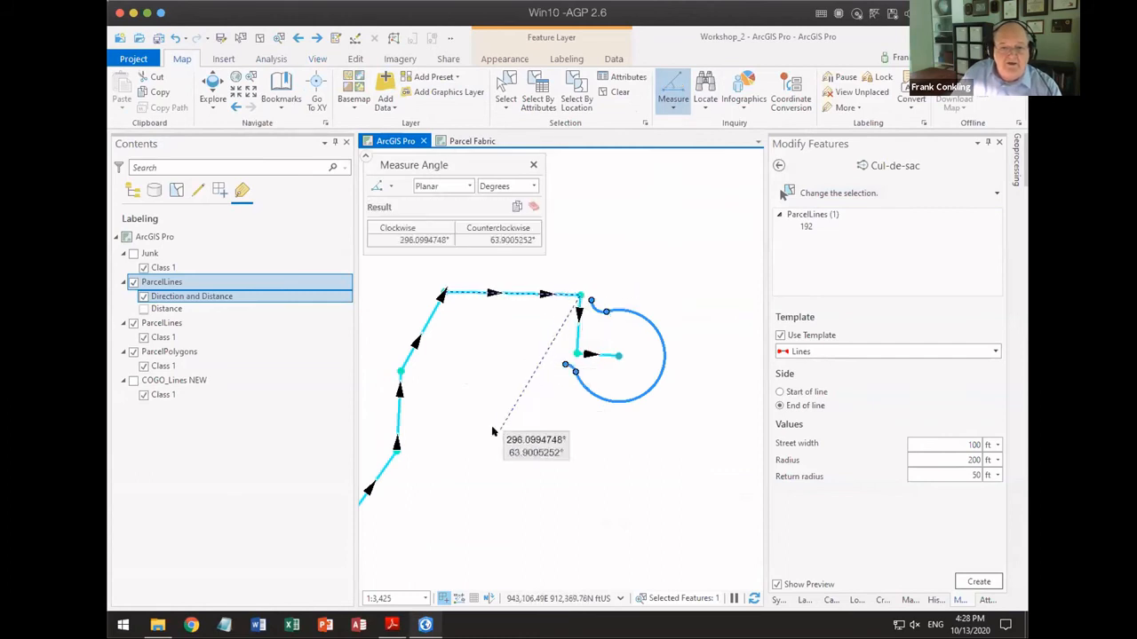
pyautogui.click(509, 486)
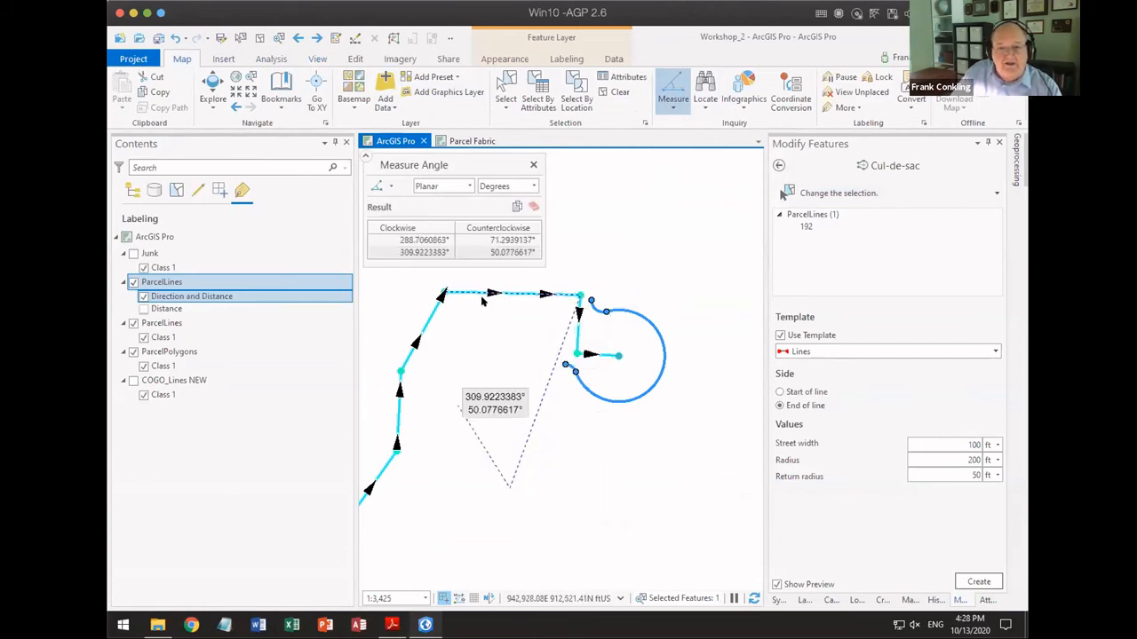
pyautogui.click(533, 165)
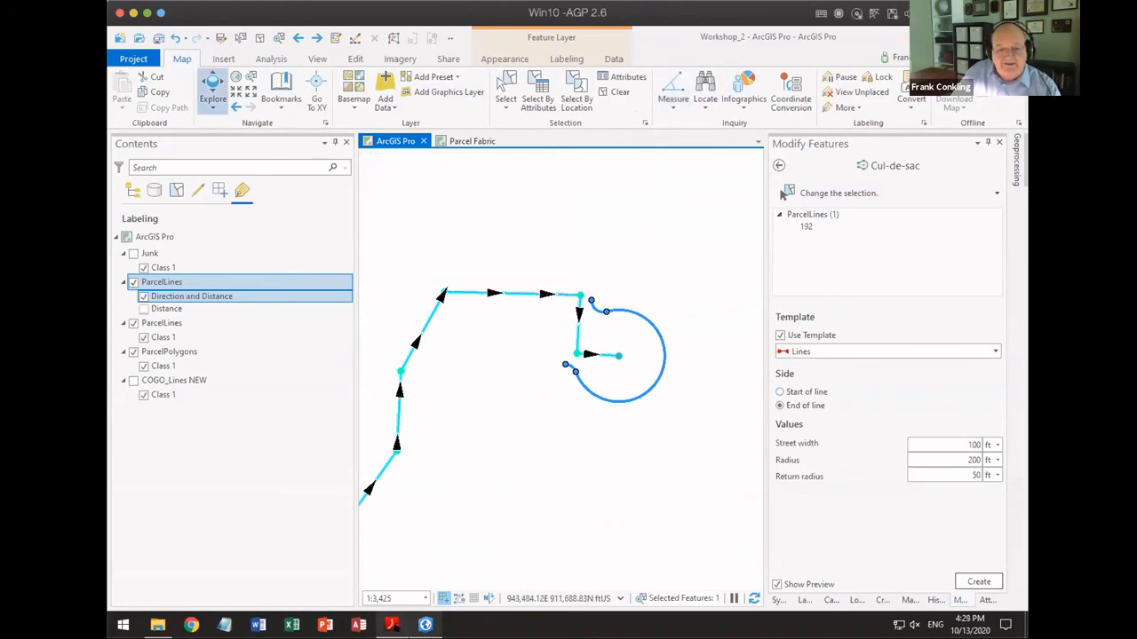
# Step: Switch to the presentation PDF in Adobe Reader, advance to the Parcel Fabric Specific Changes slide and highlight the Parcel Adjustments bullet with its two sub-bullets
pyautogui.click(391, 624)
pyautogui.press('Right')
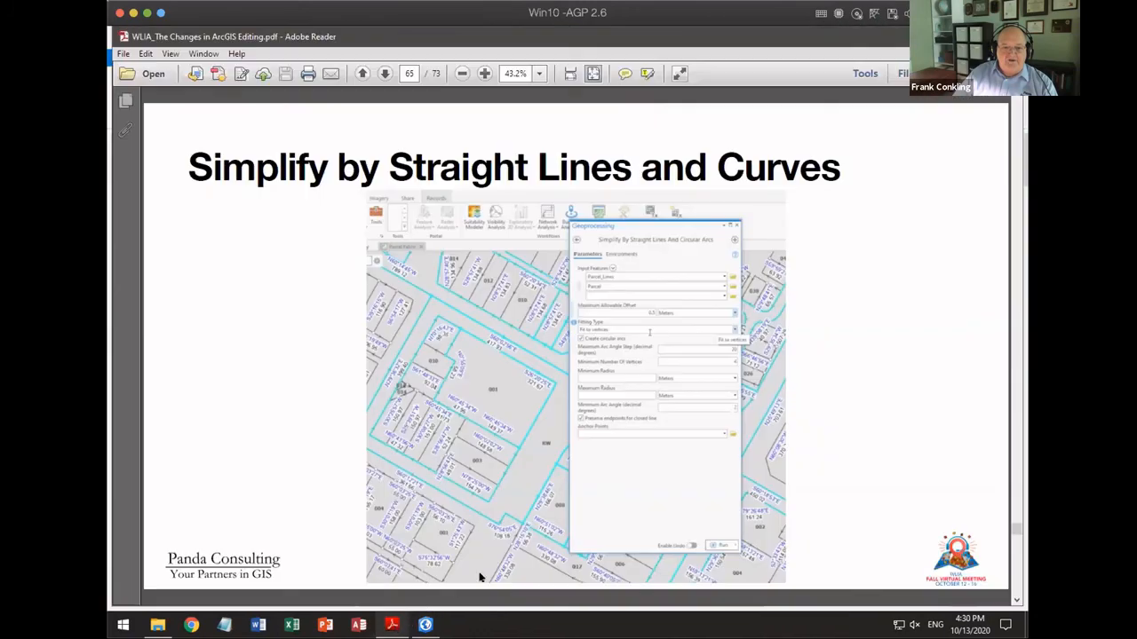
pyautogui.press('pagedown')
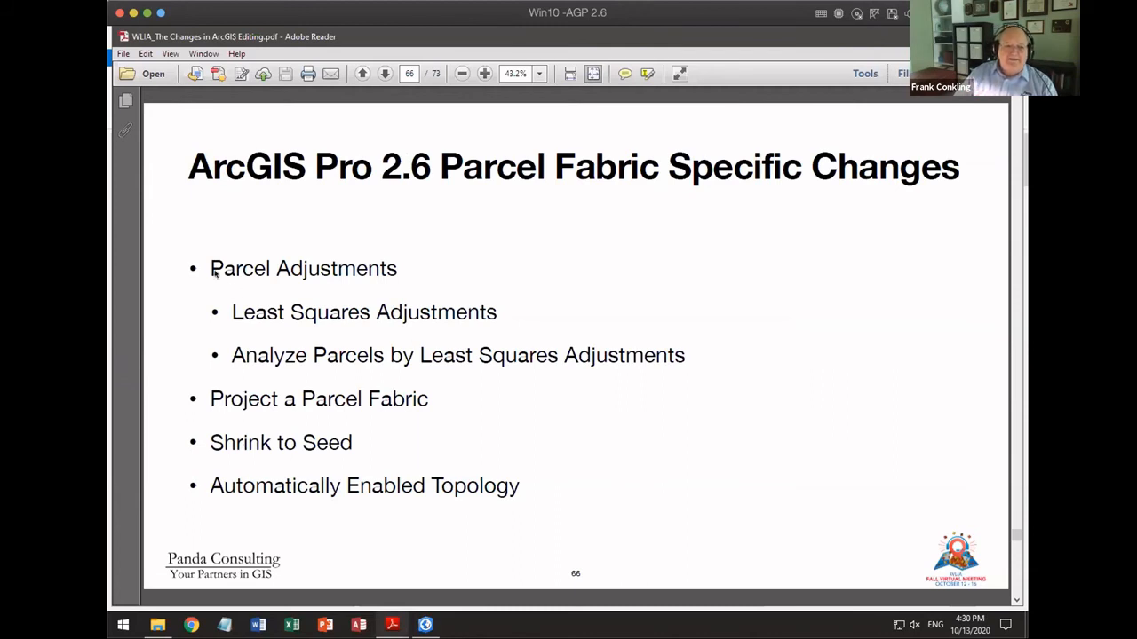
pyautogui.moveTo(208, 269); pyautogui.dragTo(686, 360)
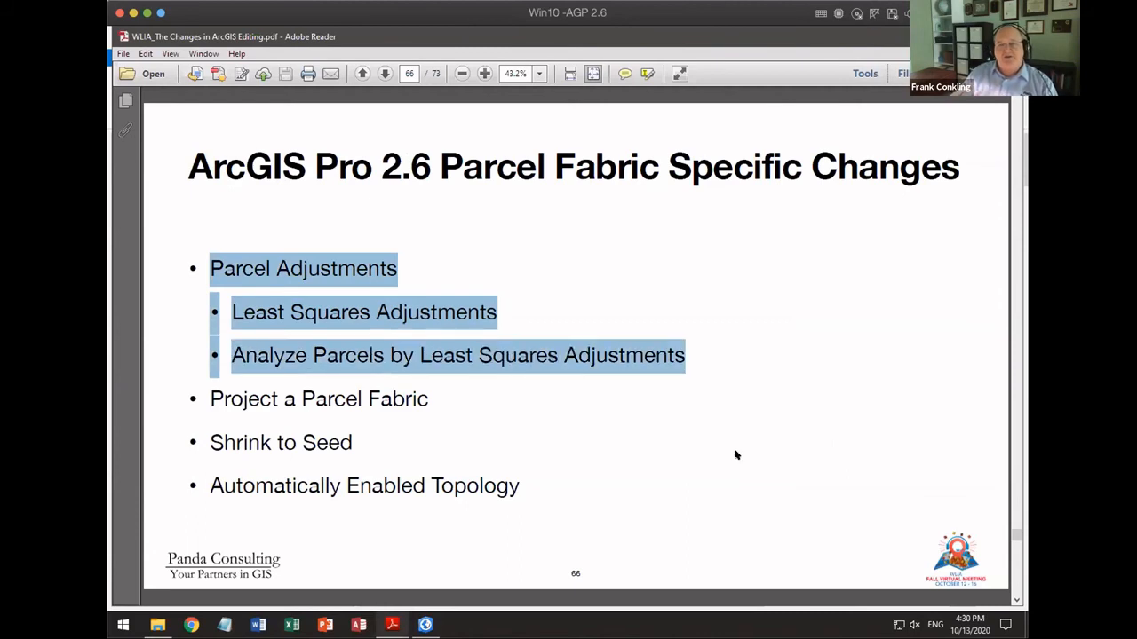
# Step: Switch to ArcGIS Pro, open the Parcel Fabric map and select the block of parcels between the two streets in Subdivision "A"
pyautogui.click(425, 624)
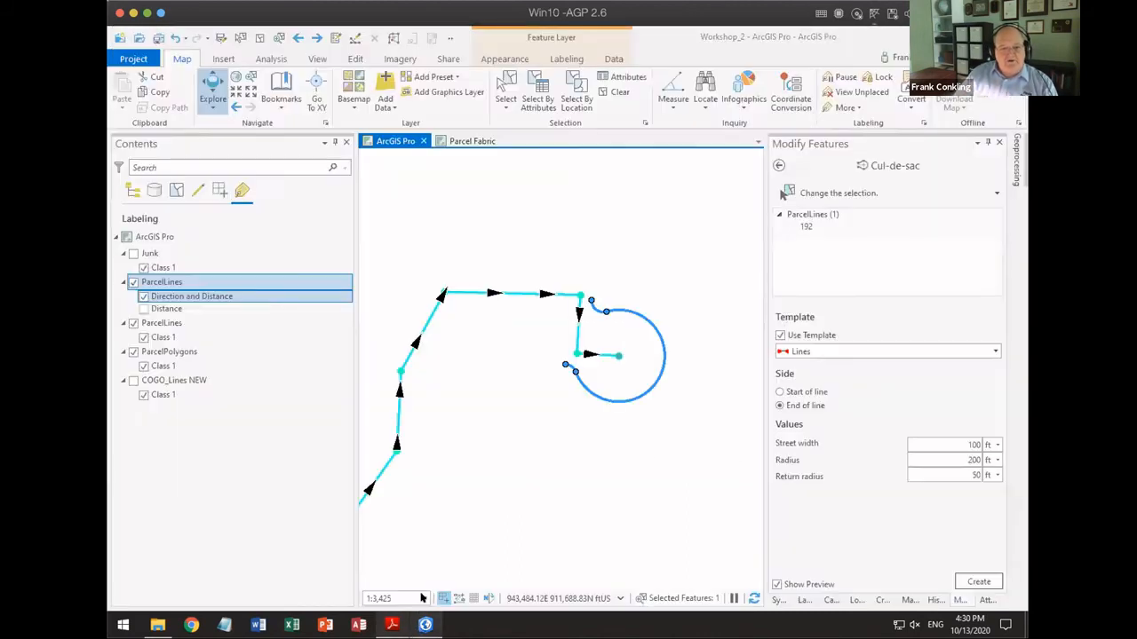
pyautogui.click(459, 143)
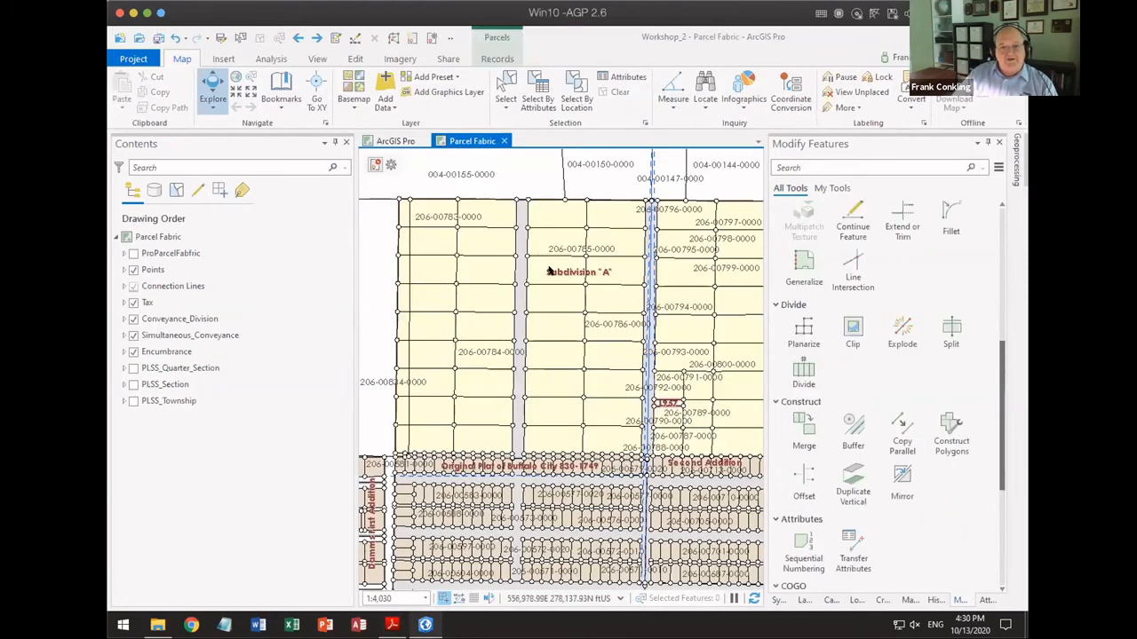
pyautogui.scroll(-3, 560, 278)
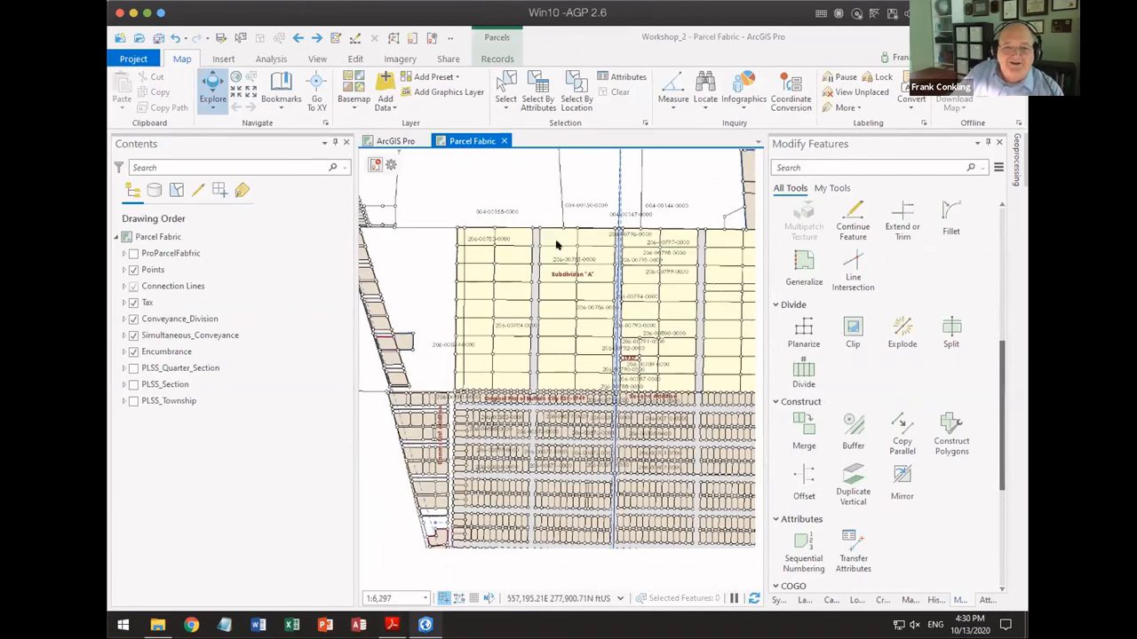
pyautogui.moveTo(552, 238); pyautogui.dragTo(547, 411)
pyautogui.click(505, 88)
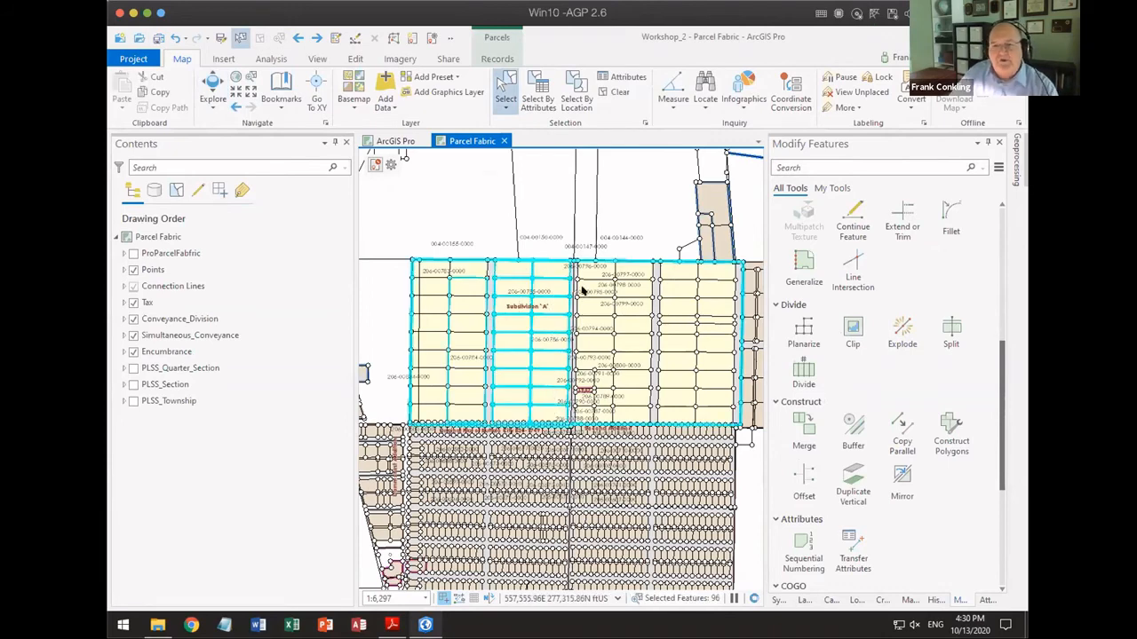
# Step: Run Analyze Parcels By Least Squares Adjustment on ProParcelFabfric as a Consistency check with a 0.05 meter convergence tolerance
pyautogui.click(1016, 169)
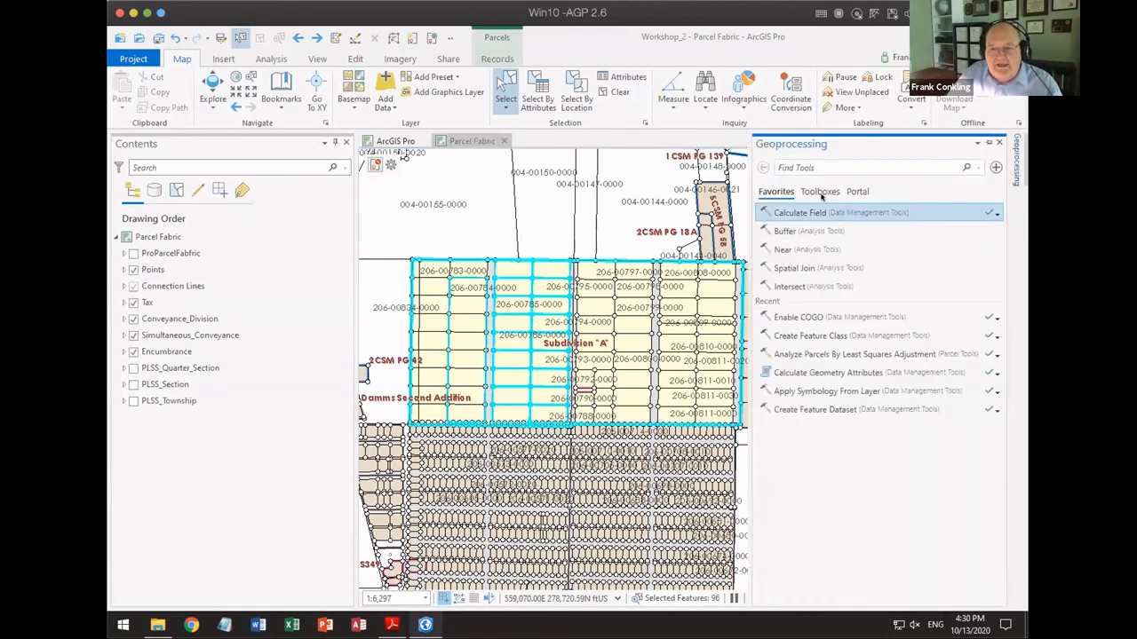
pyautogui.click(869, 355)
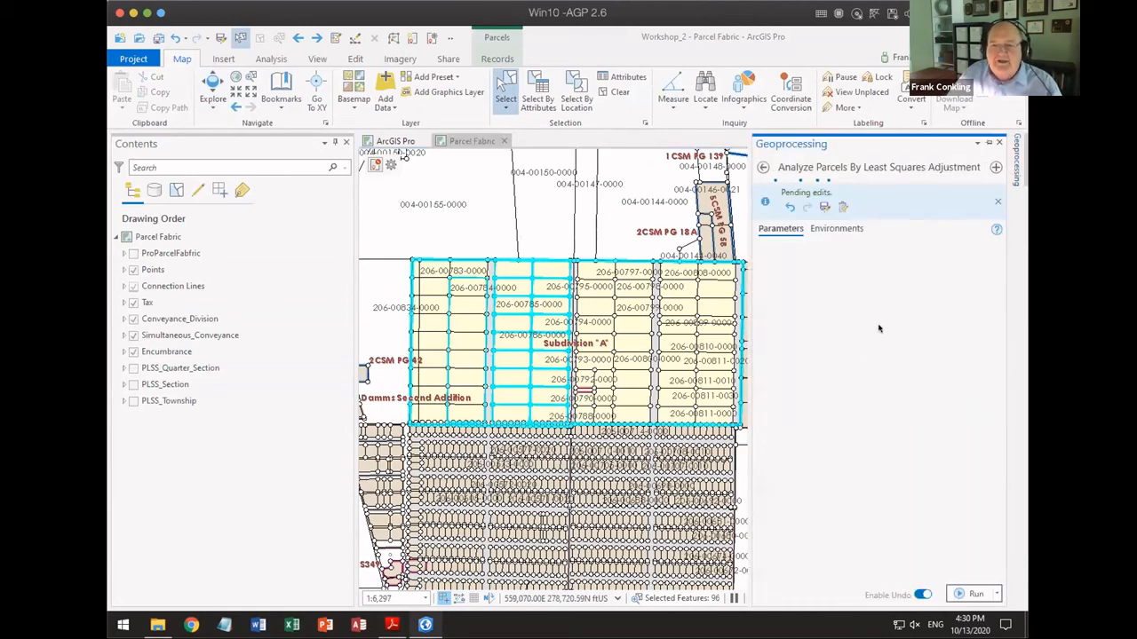
pyautogui.click(977, 265)
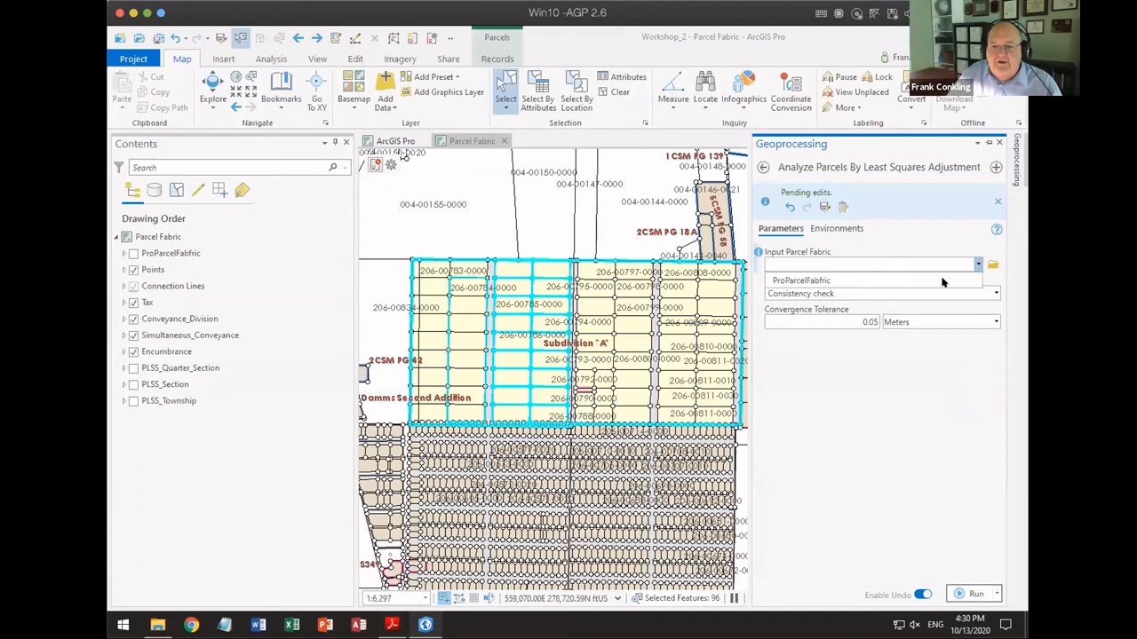
pyautogui.click(875, 281)
pyautogui.click(974, 593)
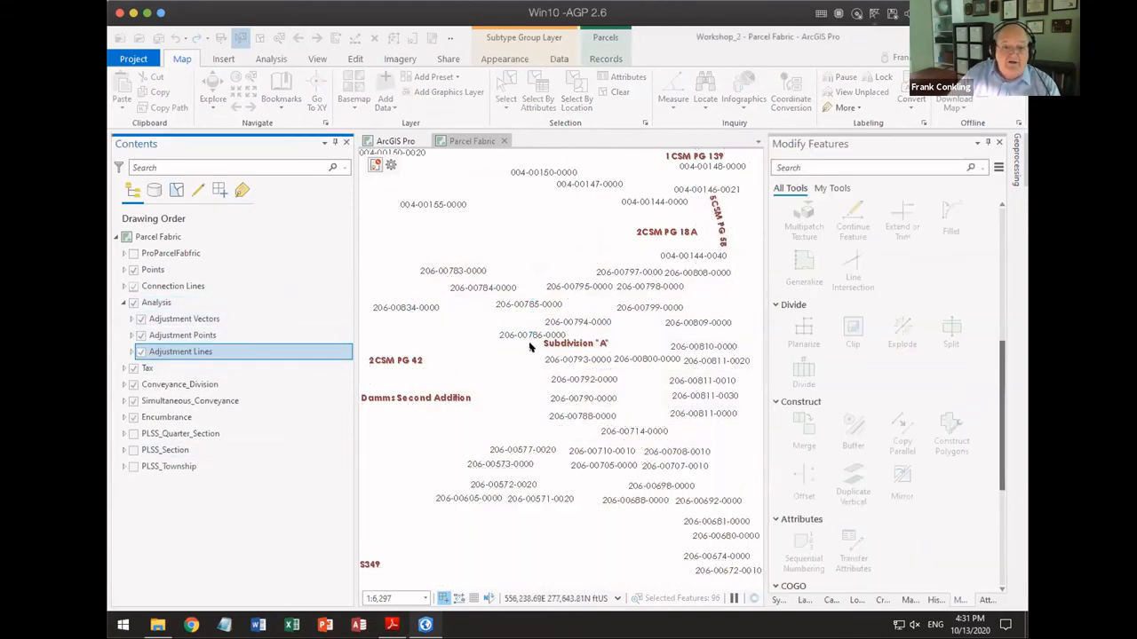
# Step: Clear the parcel selection and examine the red adjustment lines and vectors around lots 25 and 30 in Subdivision "A"
pyautogui.scroll(4, 530, 348)
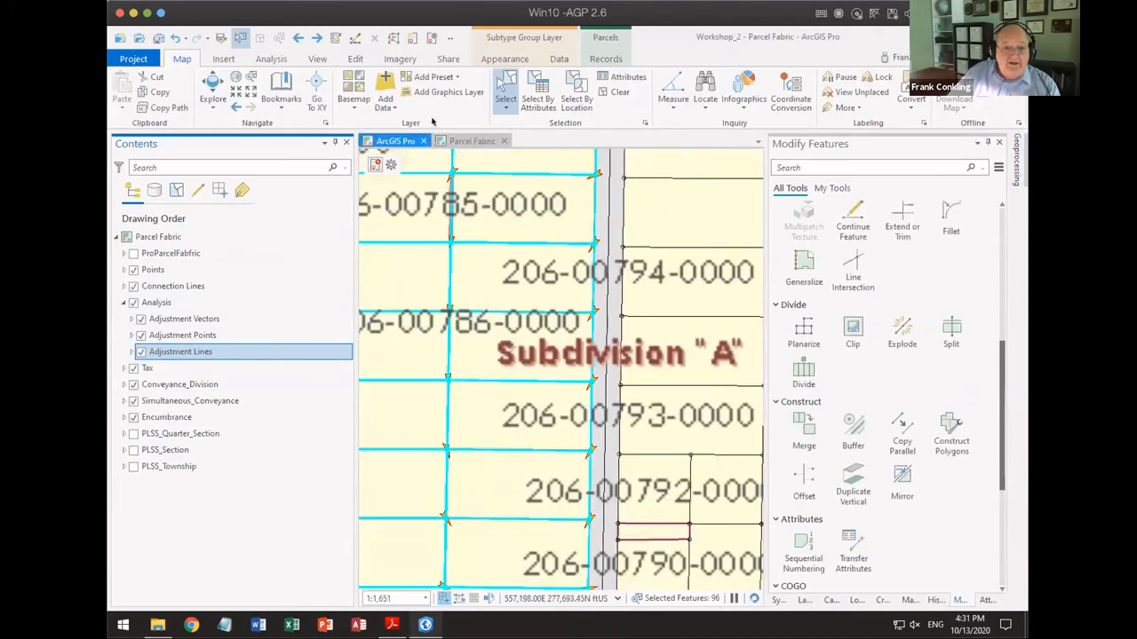
pyautogui.click(613, 92)
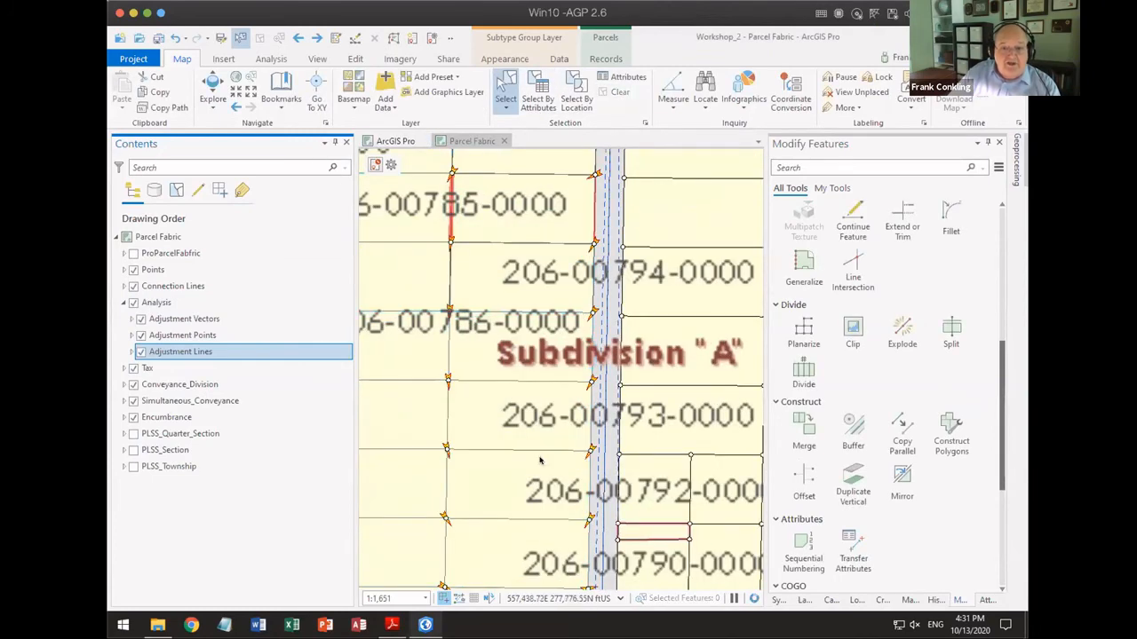
pyautogui.moveTo(448, 215); pyautogui.dragTo(586, 389)
pyautogui.scroll(4, 586, 389)
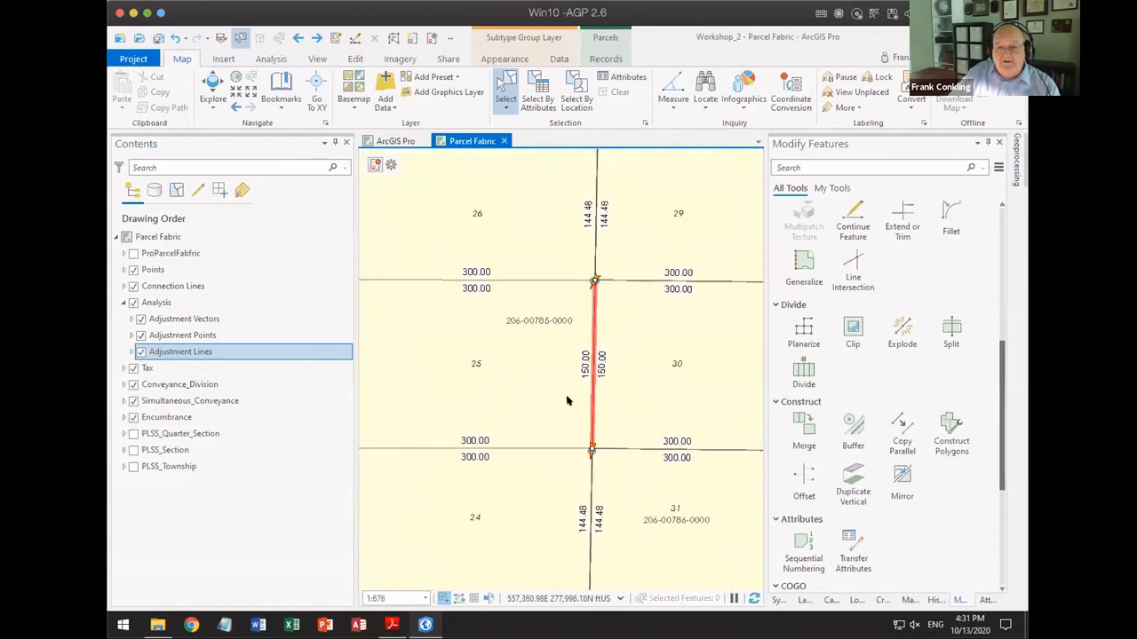
pyautogui.scroll(-4, 566, 401)
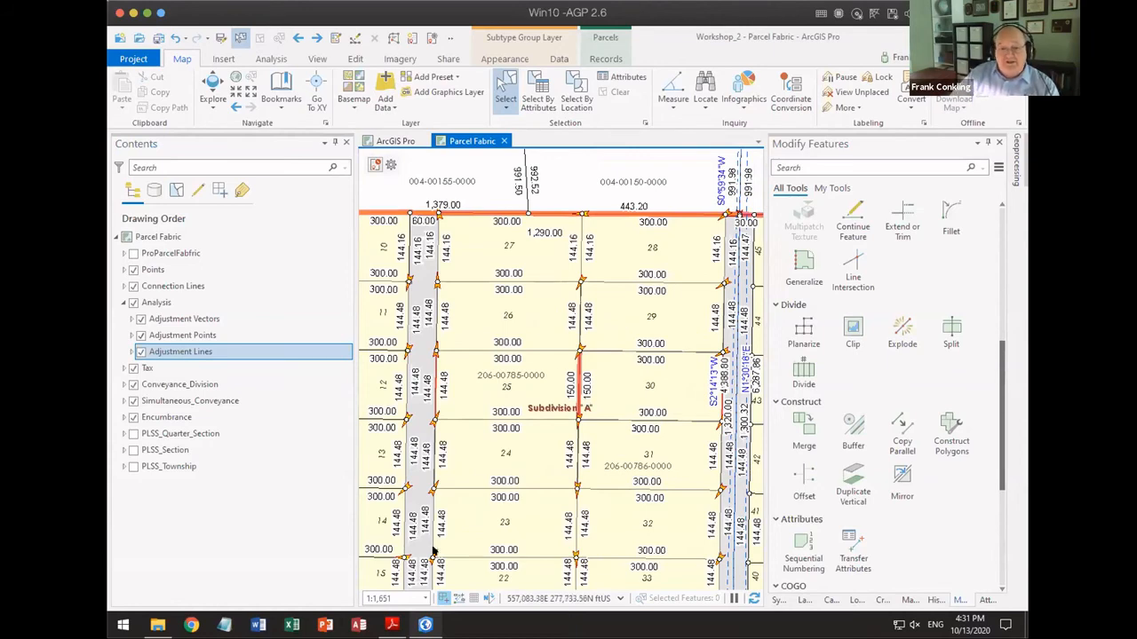
# Step: Switch to the presentation PDF in Adobe Reader and advance to the Apply Least Squares Adjustment slide
pyautogui.click(392, 624)
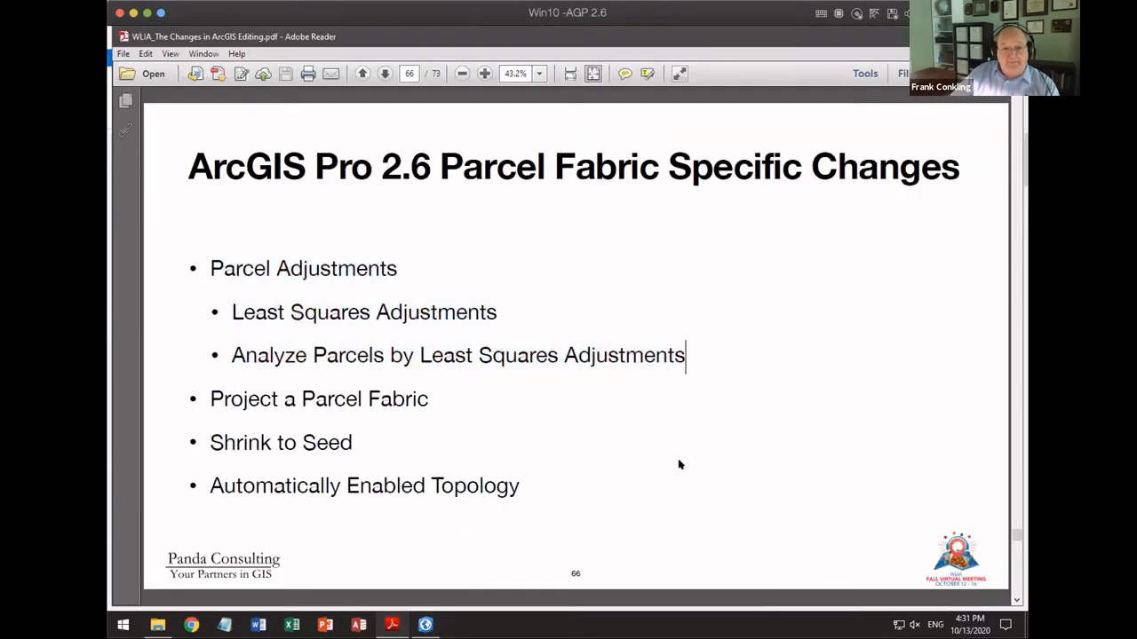
pyautogui.scroll(-1, 636, 468)
pyautogui.scroll(1, 636, 469)
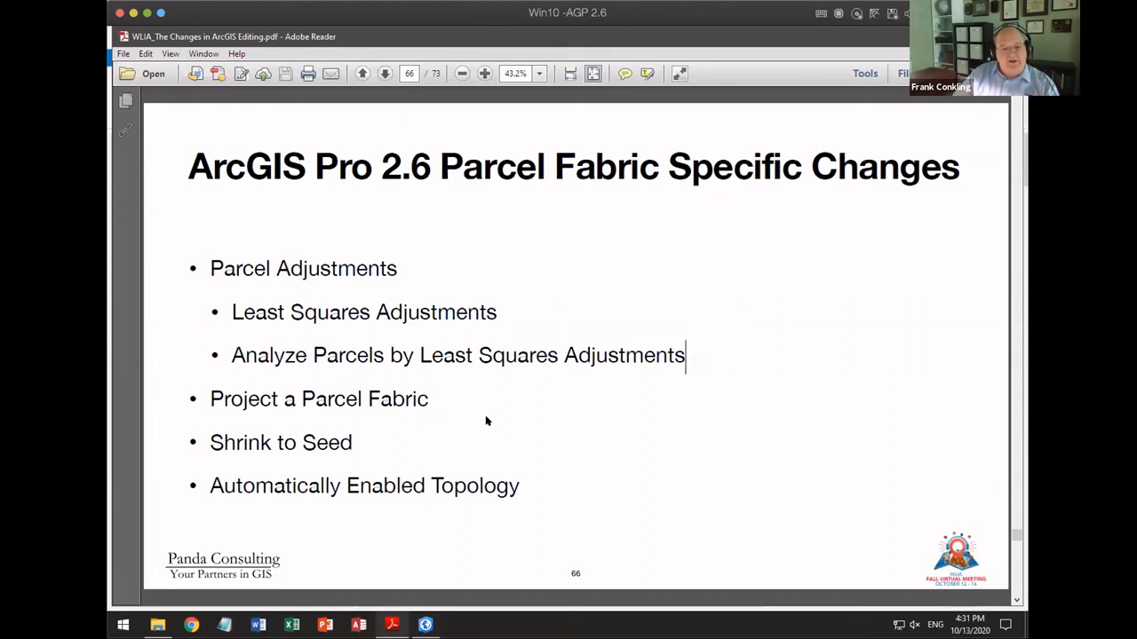
pyautogui.scroll(-1, 667, 447)
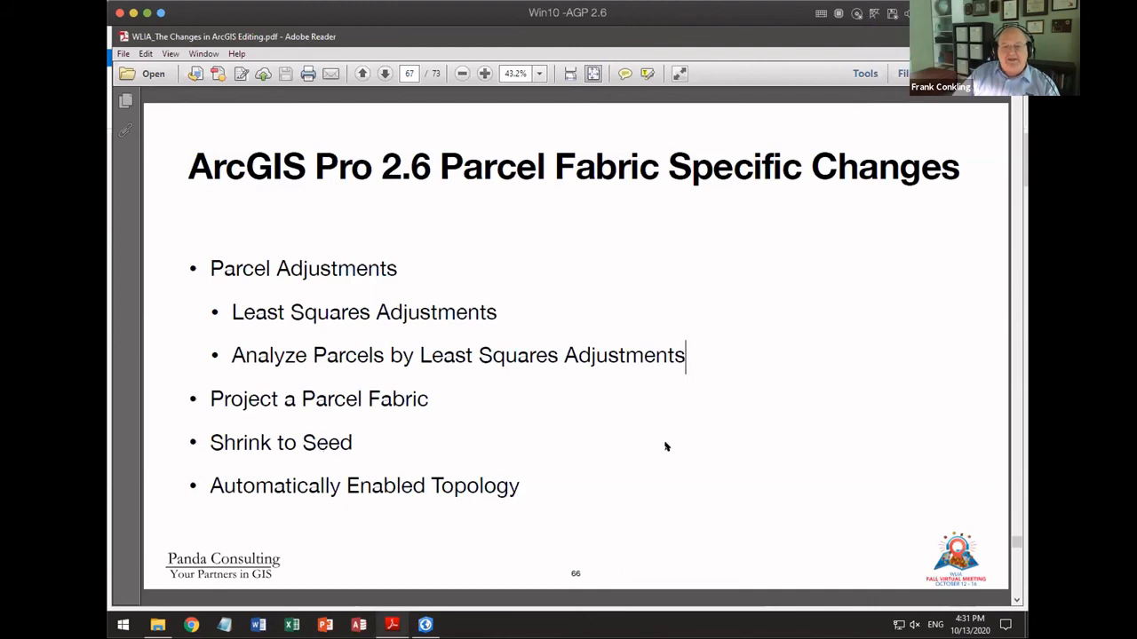
pyautogui.scroll(-3, 665, 444)
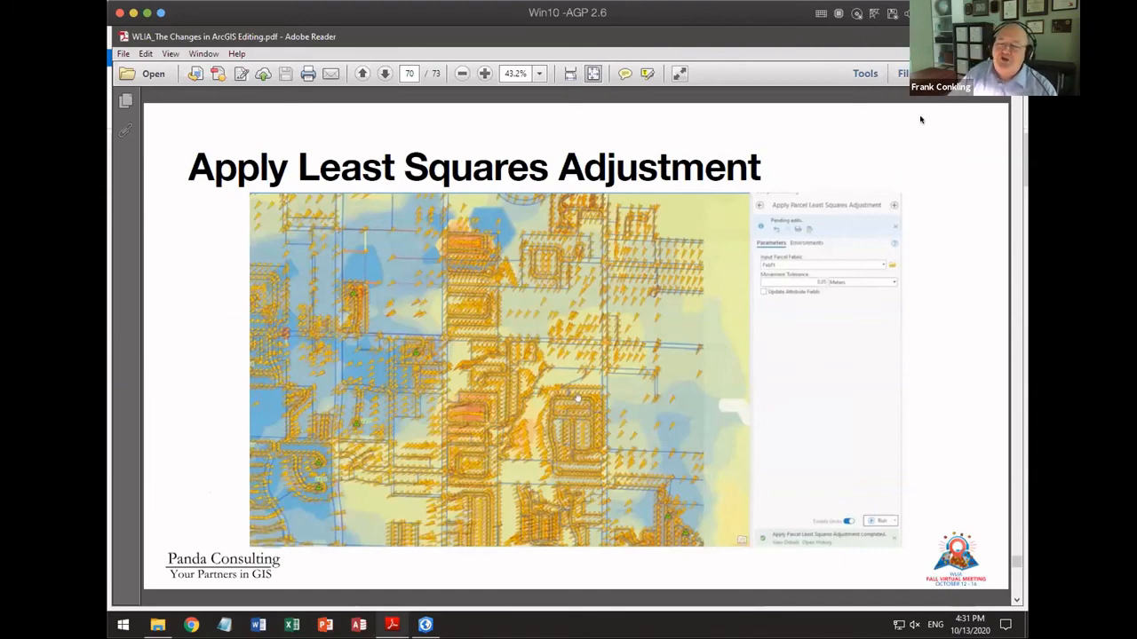
# Step: Close ArcGIS Pro without saving the edits or the Workshop_2 project, and close the 2020 WLIA Fall Regional folder window
pyautogui.hotkey('alt', 'Tab')
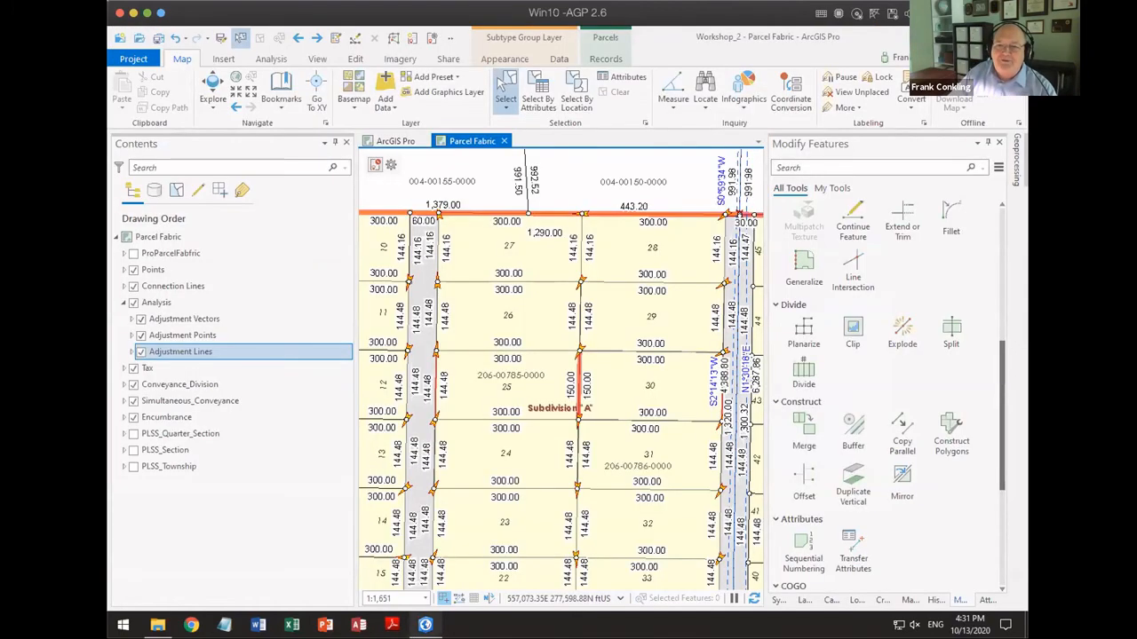
pyautogui.click(1015, 36)
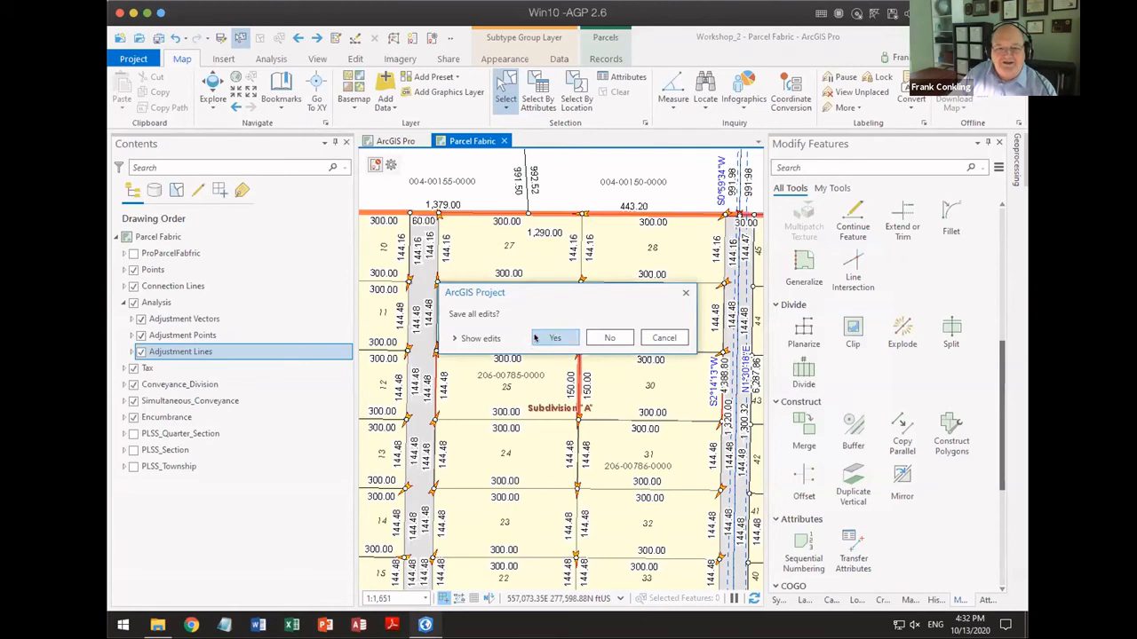
pyautogui.click(631, 338)
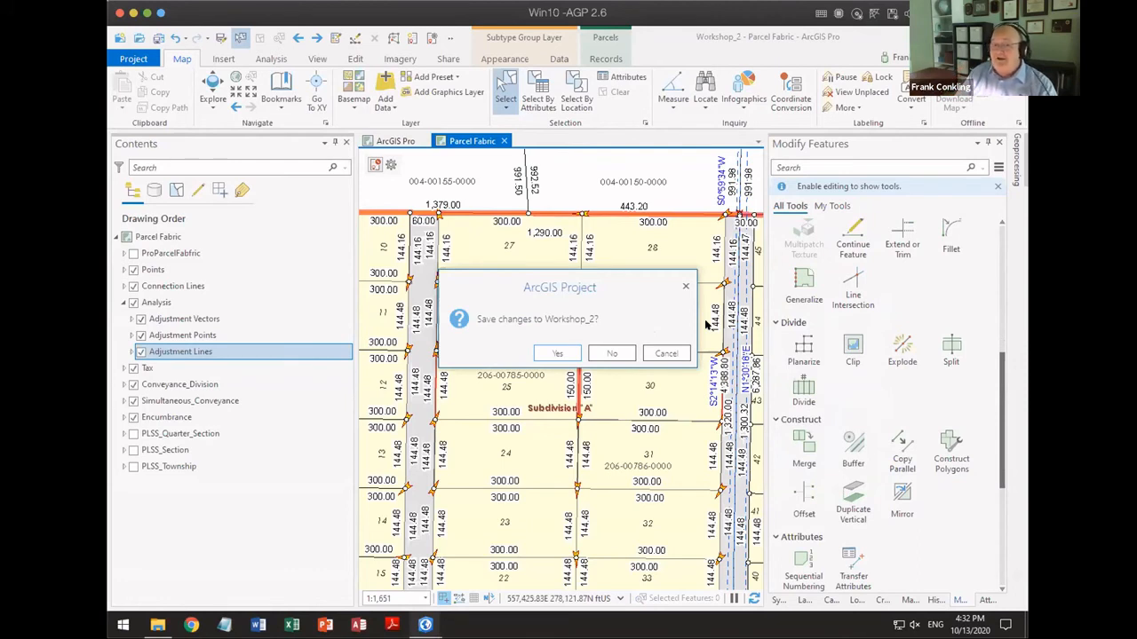
pyautogui.click(611, 354)
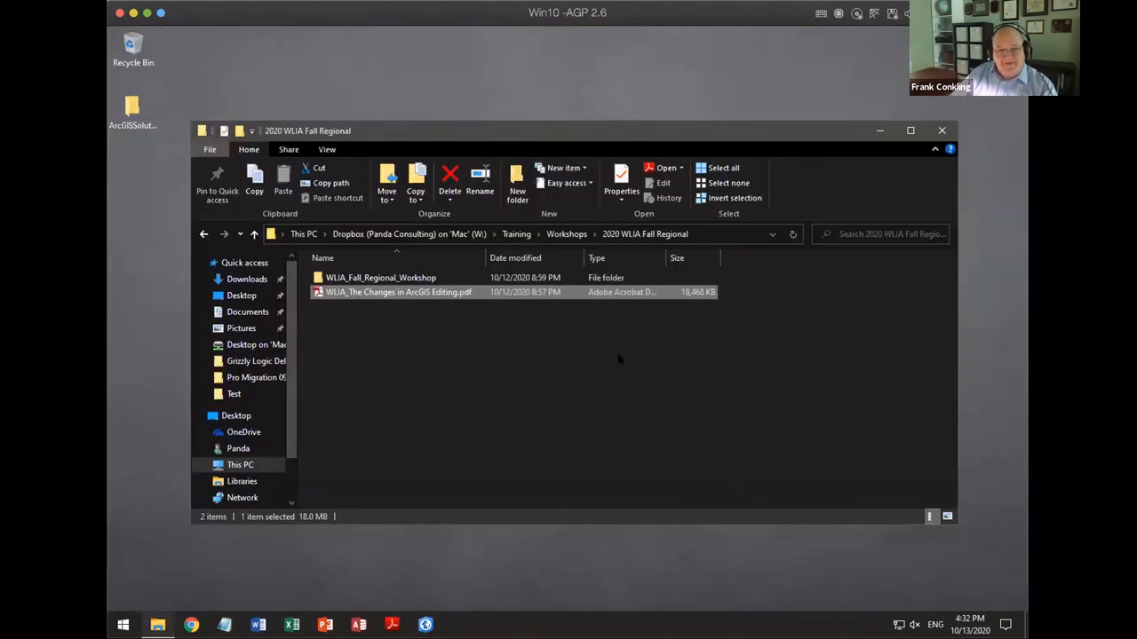
pyautogui.click(941, 130)
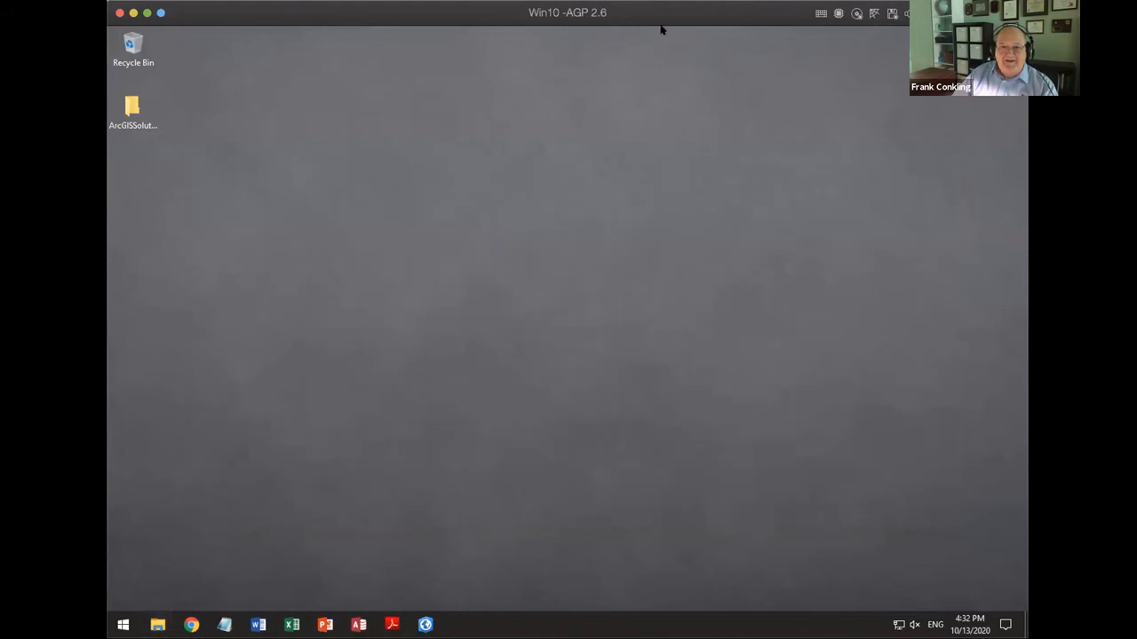